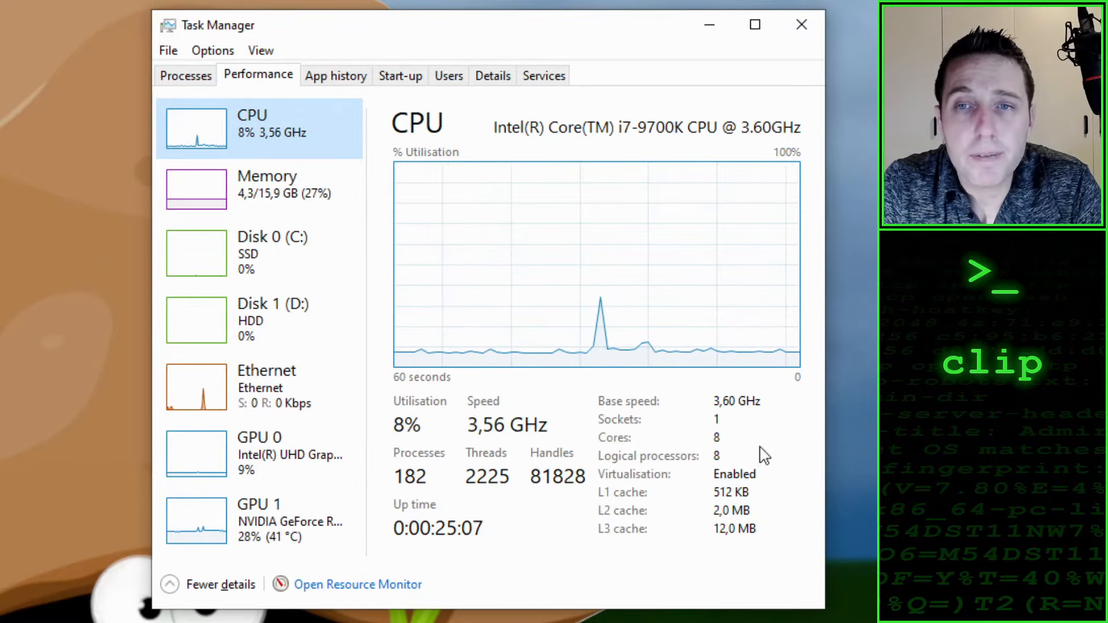
Step: Close Task Manager and go to vmware.com in the web browser
{"action": "left_click", "coordinate": [801, 24]}
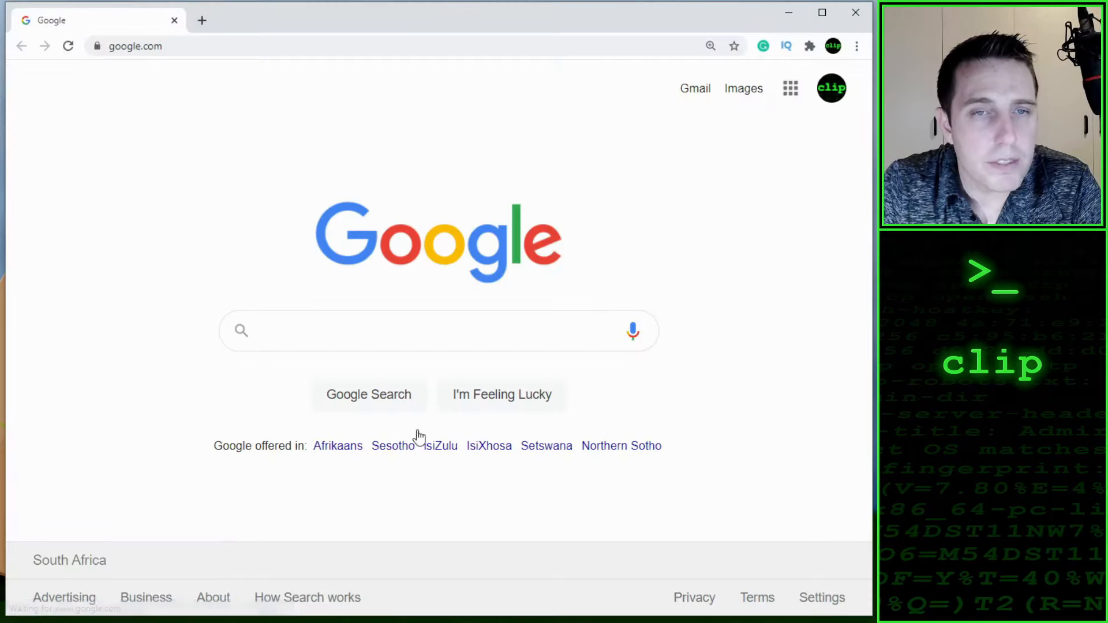
{"action": "left_click", "coordinate": [212, 51]}
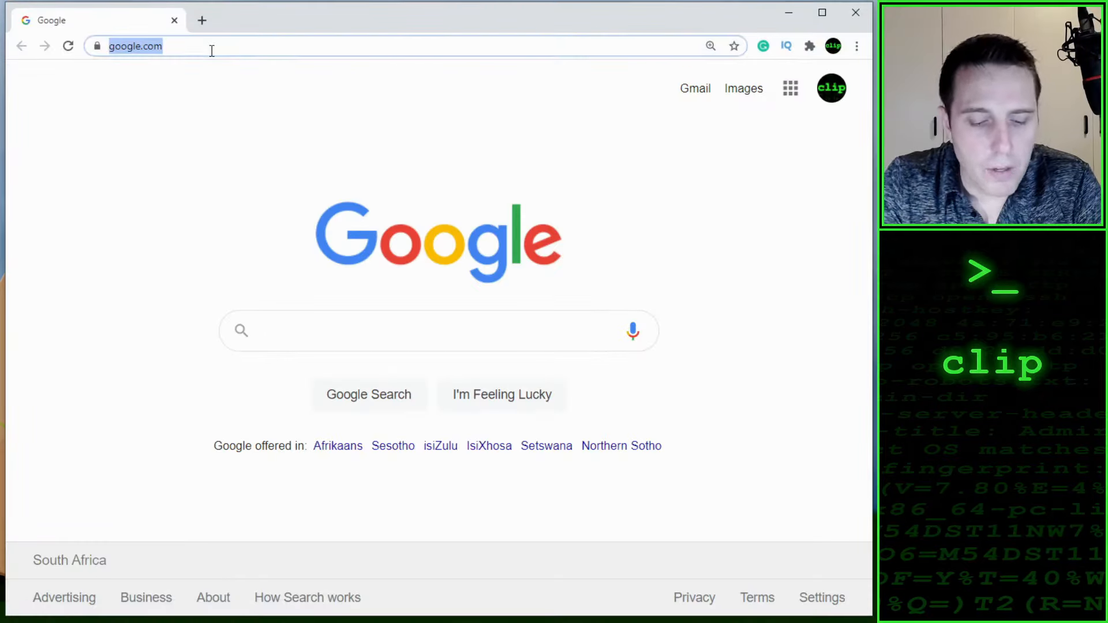
{"action": "type", "text": "vmwa"}
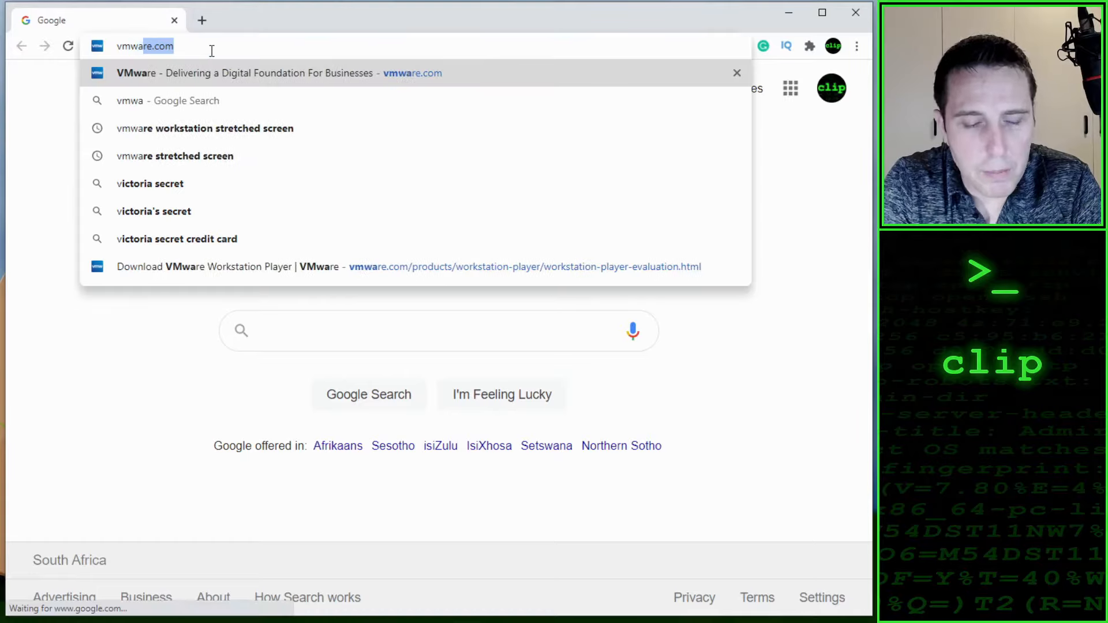
{"action": "type", "text": "re.com"}
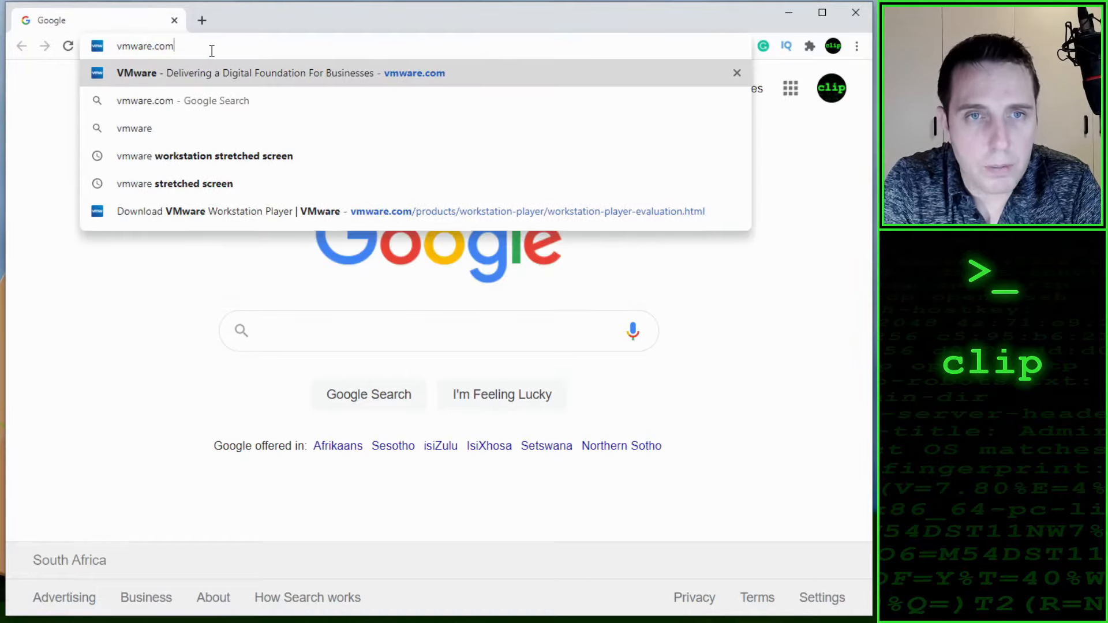
{"action": "key", "text": "Return"}
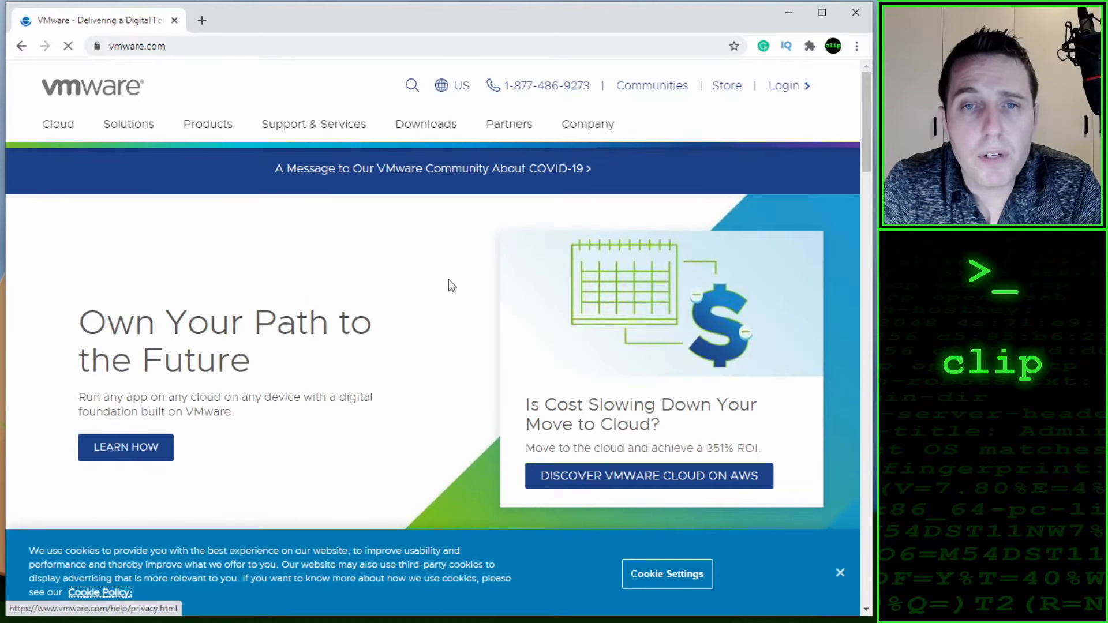
Step: Find Workstation Player among VMware's free product downloads and download Workstation 16.0 Player for Windows
{"action": "left_click", "coordinate": [418, 133]}
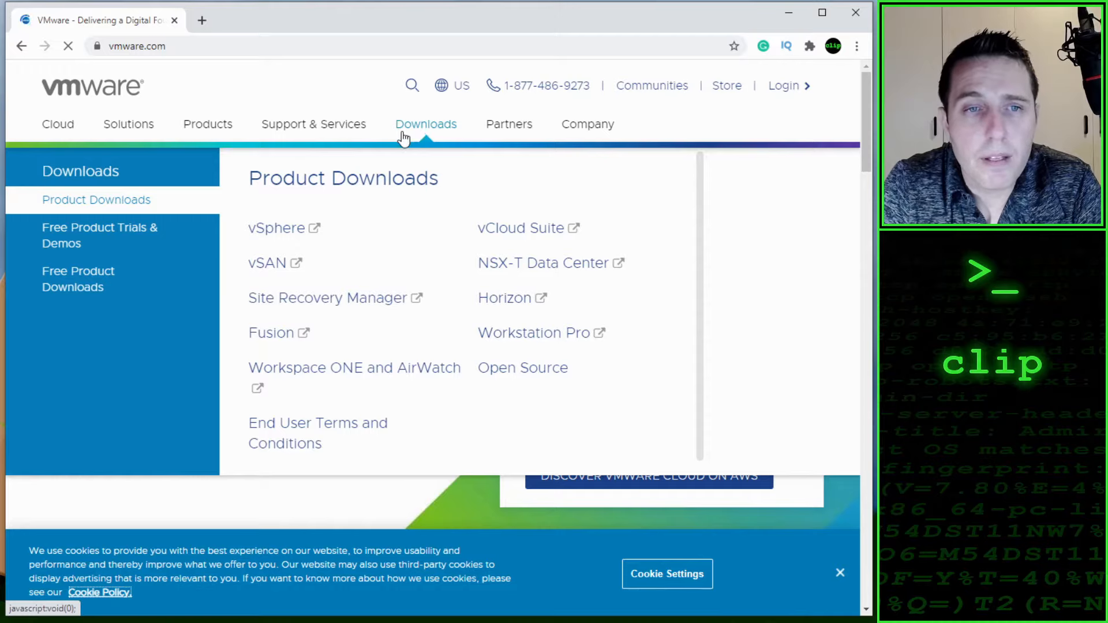
{"action": "left_click", "coordinate": [62, 277]}
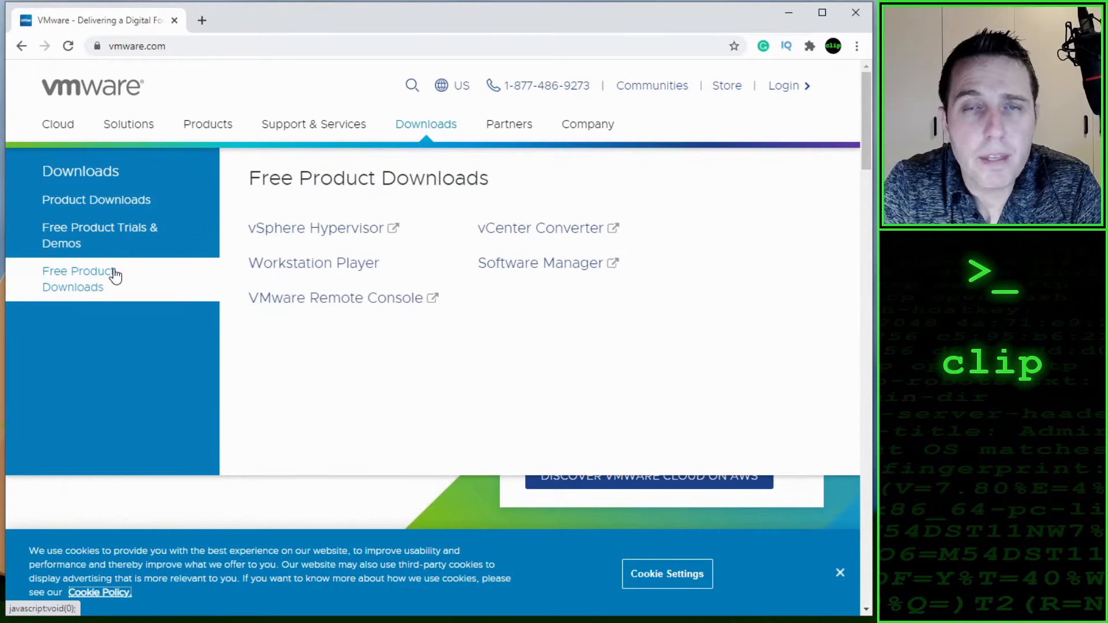
{"action": "left_click", "coordinate": [311, 267]}
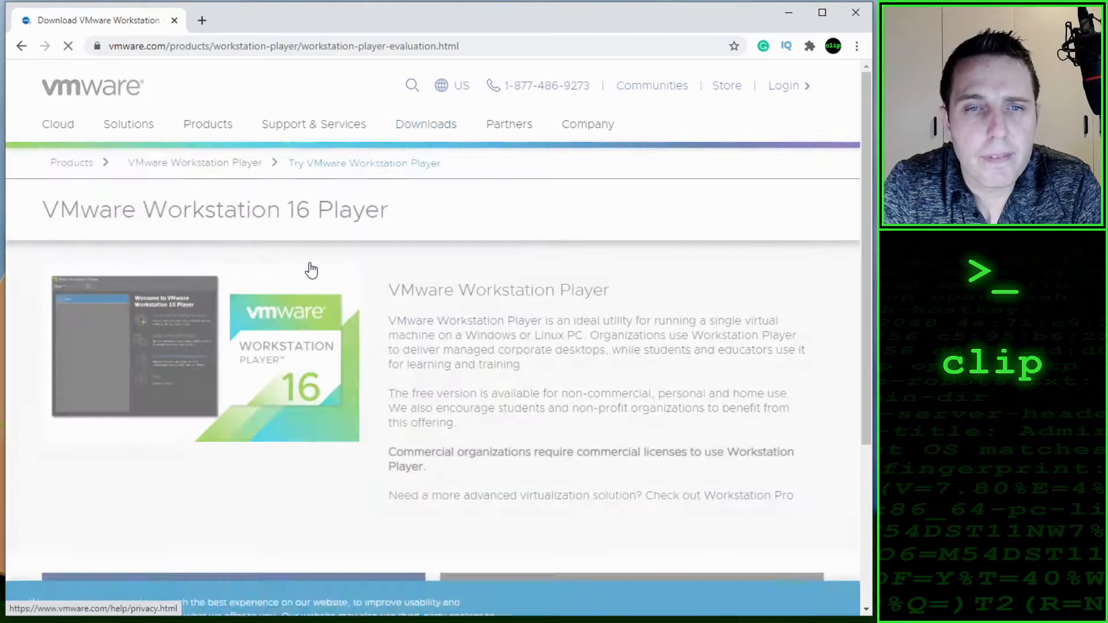
{"action": "scroll", "coordinate": [412, 306], "scroll_direction": "down", "scroll_amount": 4}
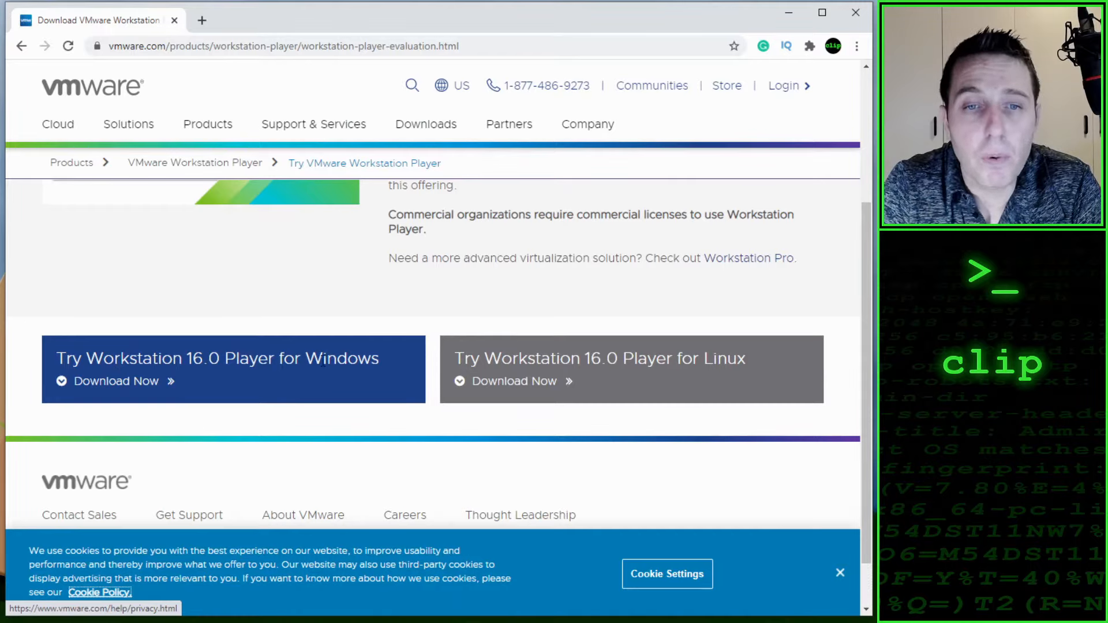
{"action": "double_click", "coordinate": [68, 361]}
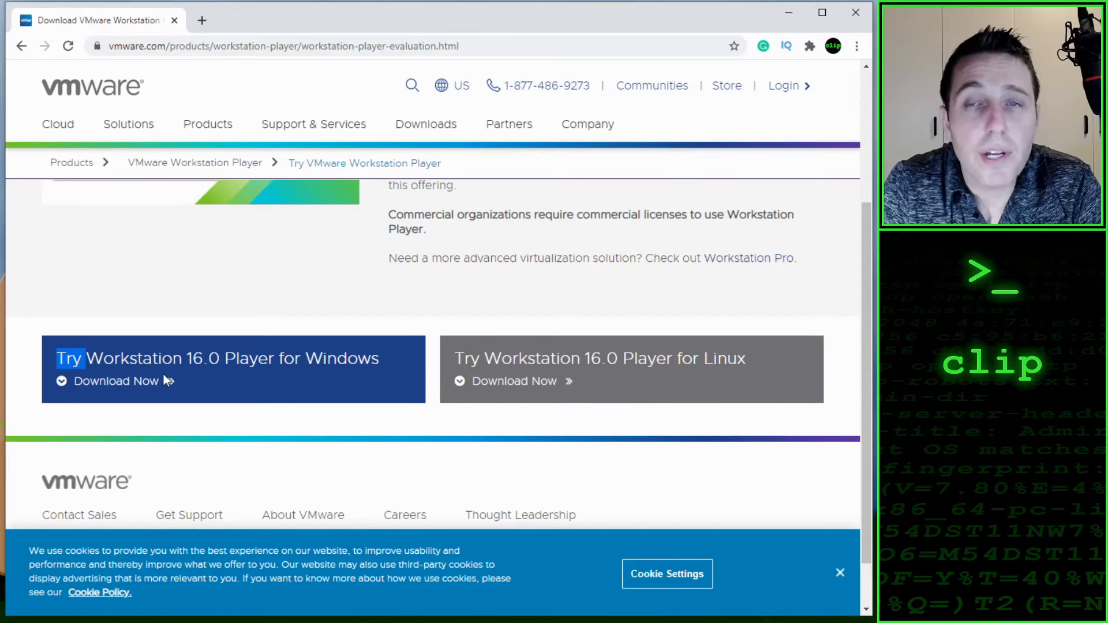
{"action": "left_click", "coordinate": [117, 382]}
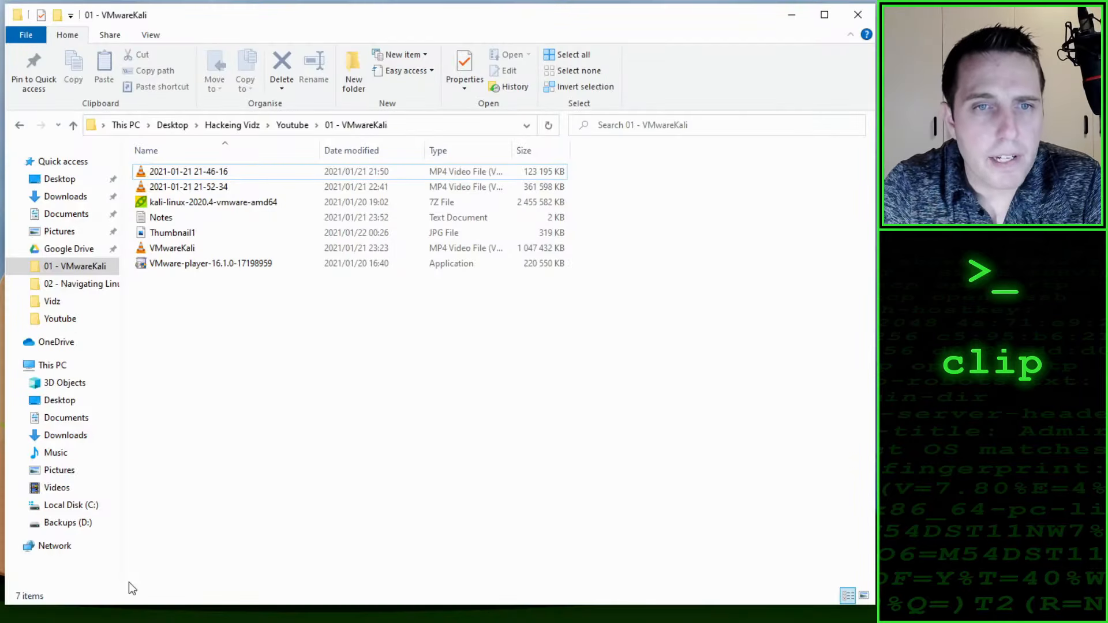
Step: Run the VMware-player-16.1.0-17198959 installer from the 01 - VMwareKali folder and minimize the folder window
{"action": "left_click", "coordinate": [168, 268]}
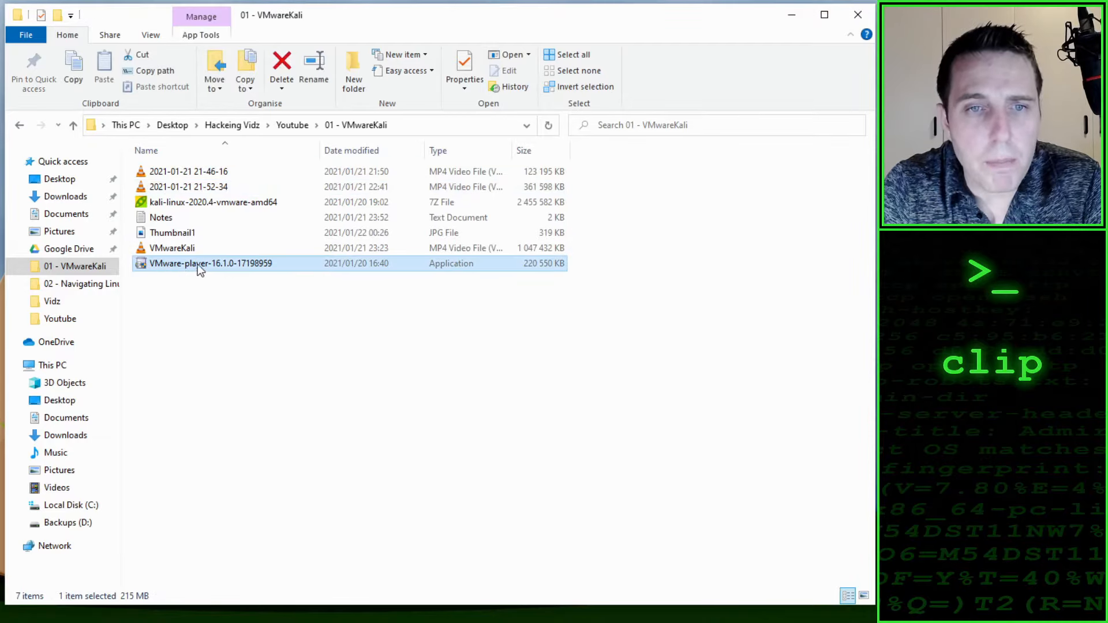
{"action": "double_click", "coordinate": [213, 263]}
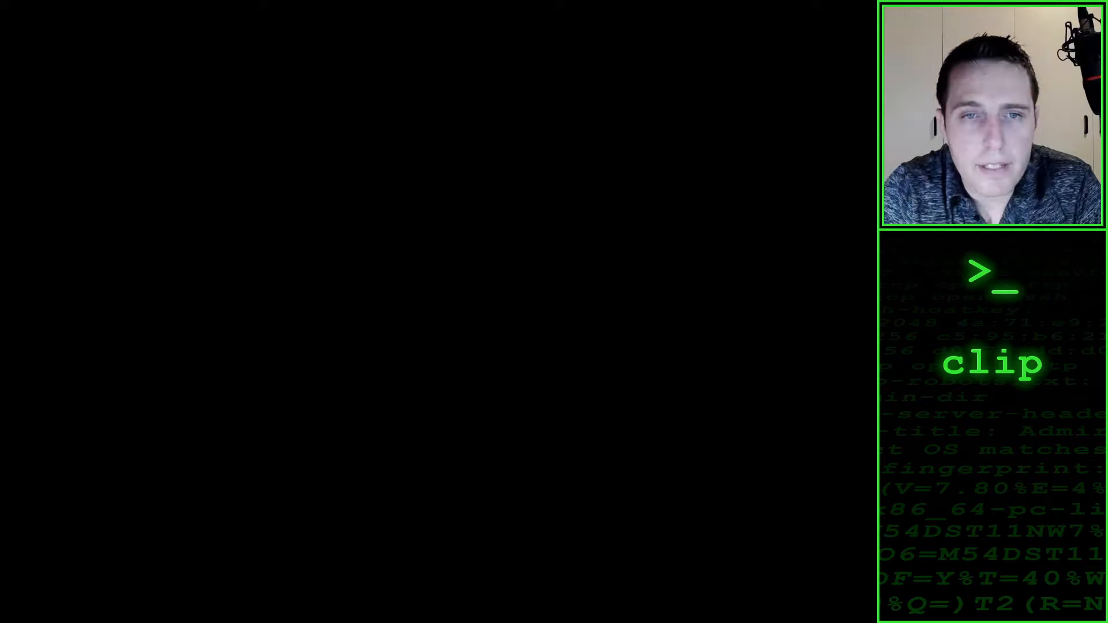
{"action": "left_click", "coordinate": [358, 479]}
{"action": "left_click", "coordinate": [358, 479]}
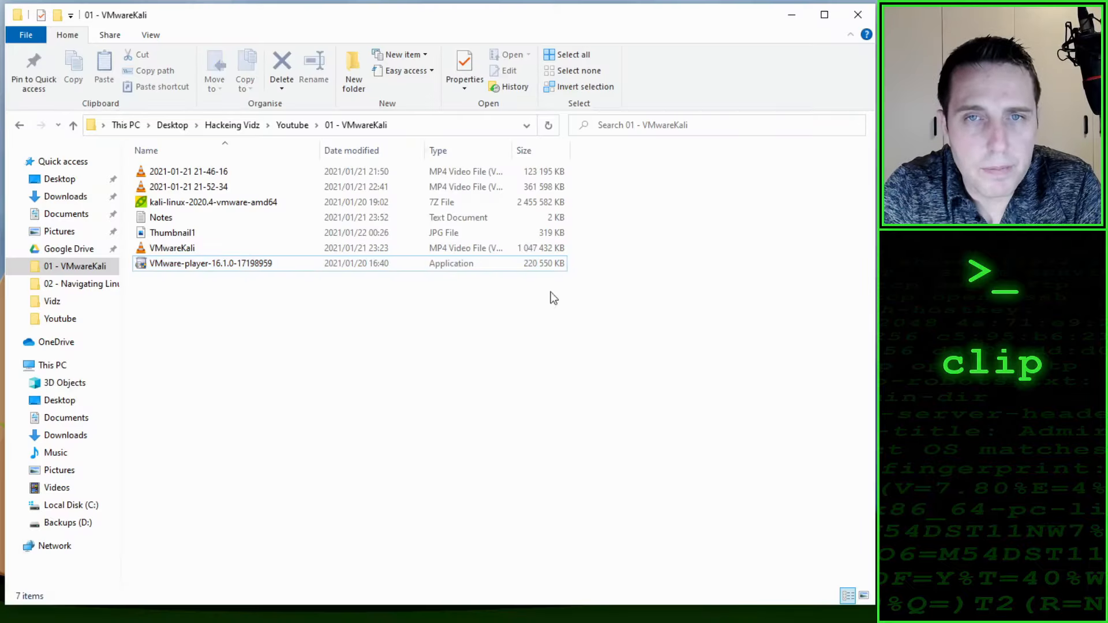
{"action": "left_click", "coordinate": [794, 15]}
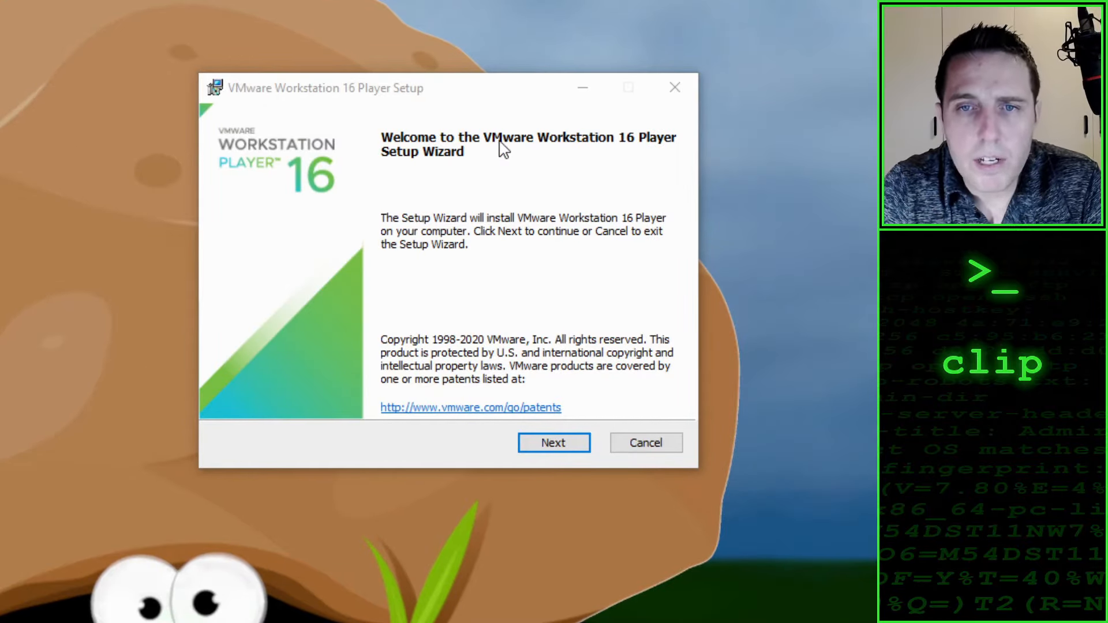
Step: Accept the license agreement in the setup wizard and keep the default install location and custom setup options
{"action": "left_click", "coordinate": [563, 449]}
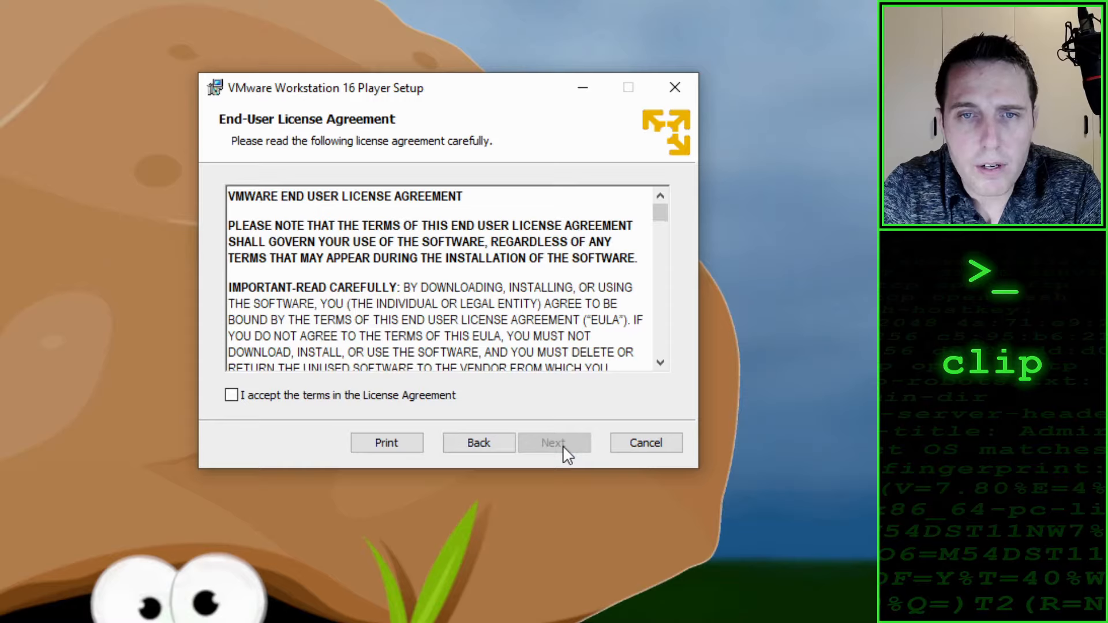
{"action": "left_click", "coordinate": [233, 396]}
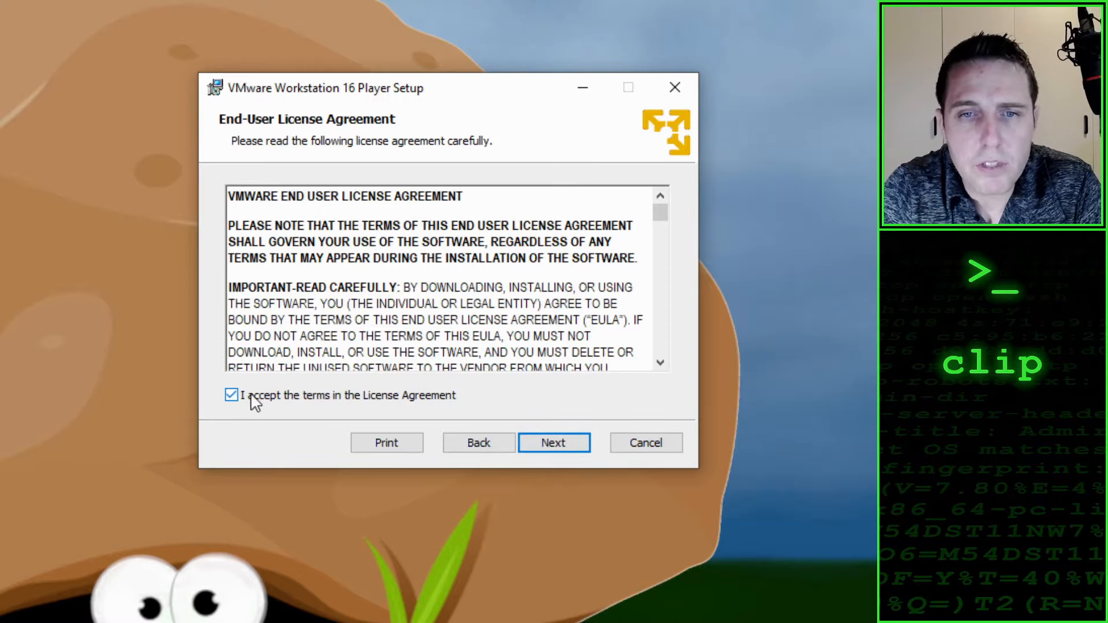
{"action": "left_click", "coordinate": [561, 445]}
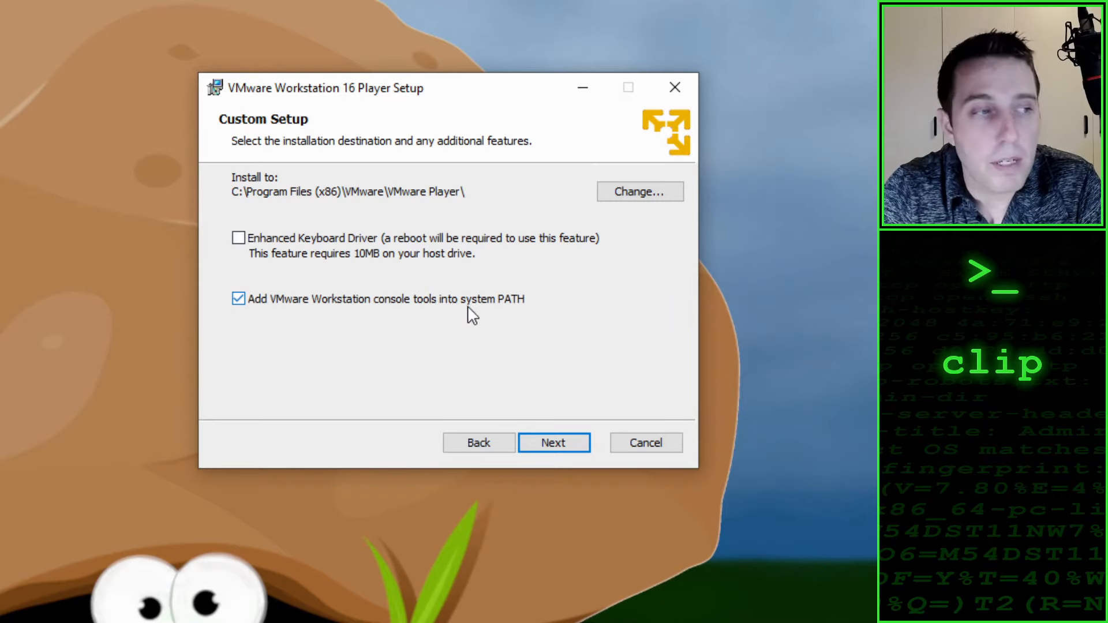
{"action": "left_click", "coordinate": [562, 444]}
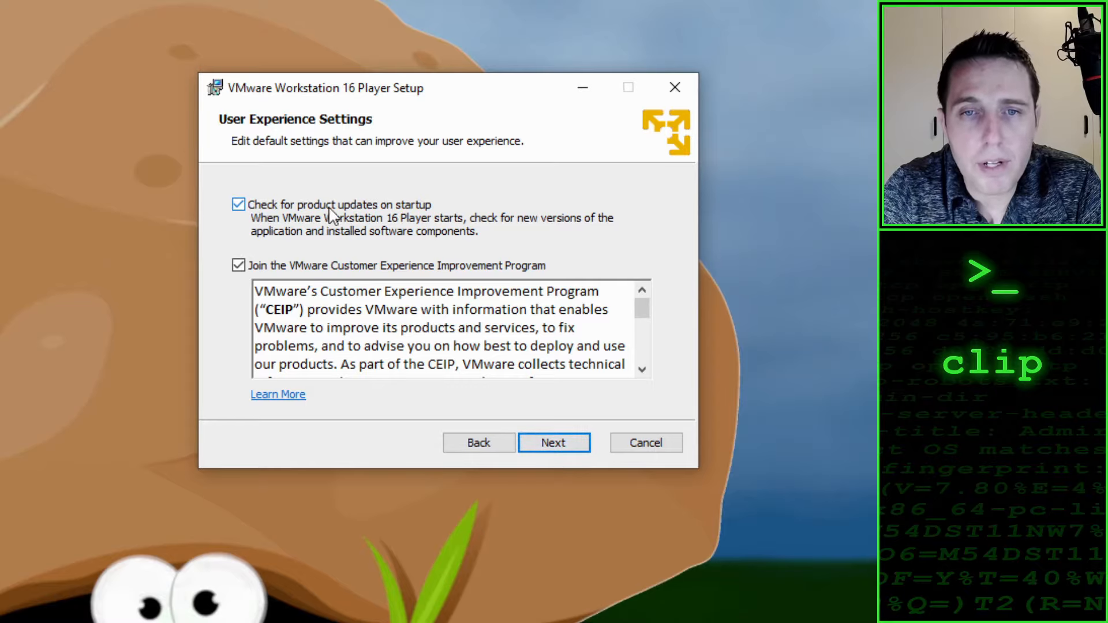
Step: Opt out of the VMware Customer Experience Improvement Program and complete the installation with the Desktop and Start Menu shortcuts kept
{"action": "left_click", "coordinate": [238, 266]}
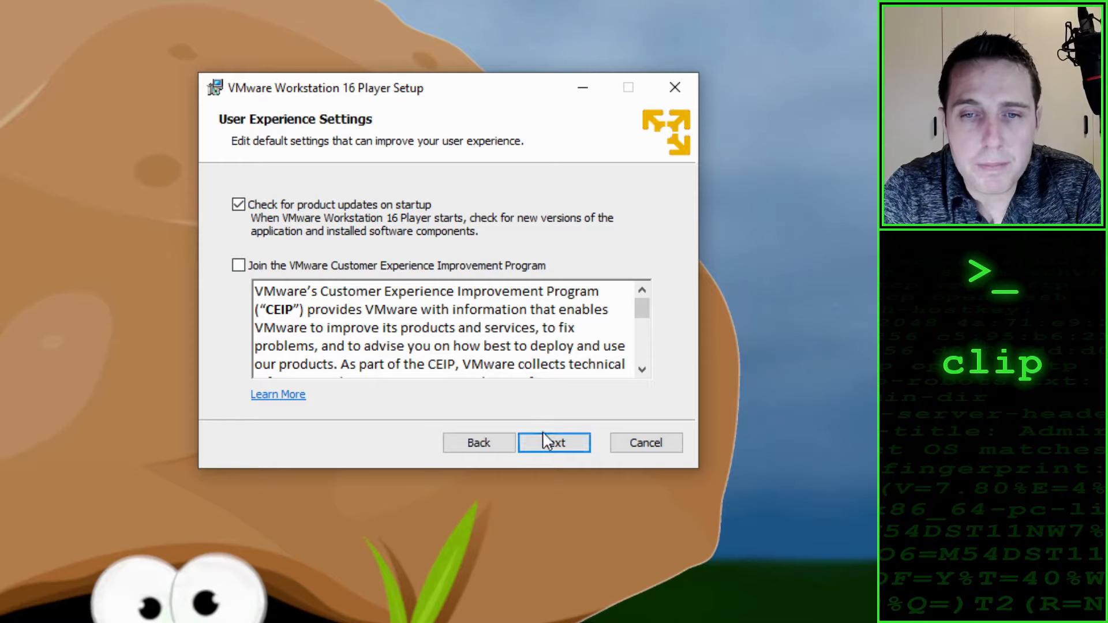
{"action": "left_click", "coordinate": [549, 444]}
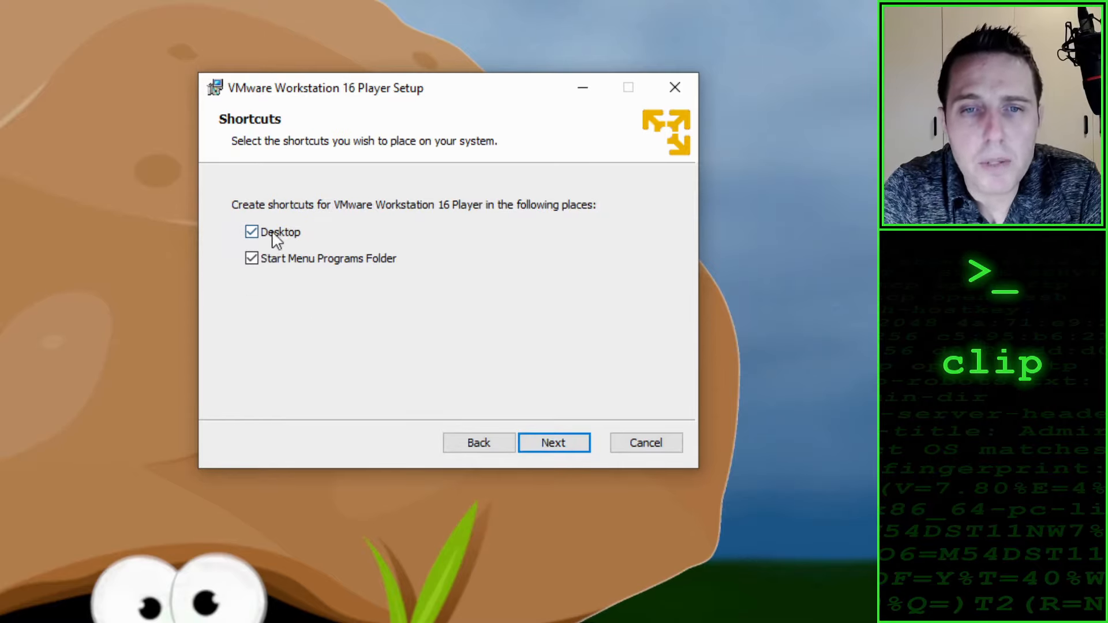
{"action": "left_click", "coordinate": [576, 444]}
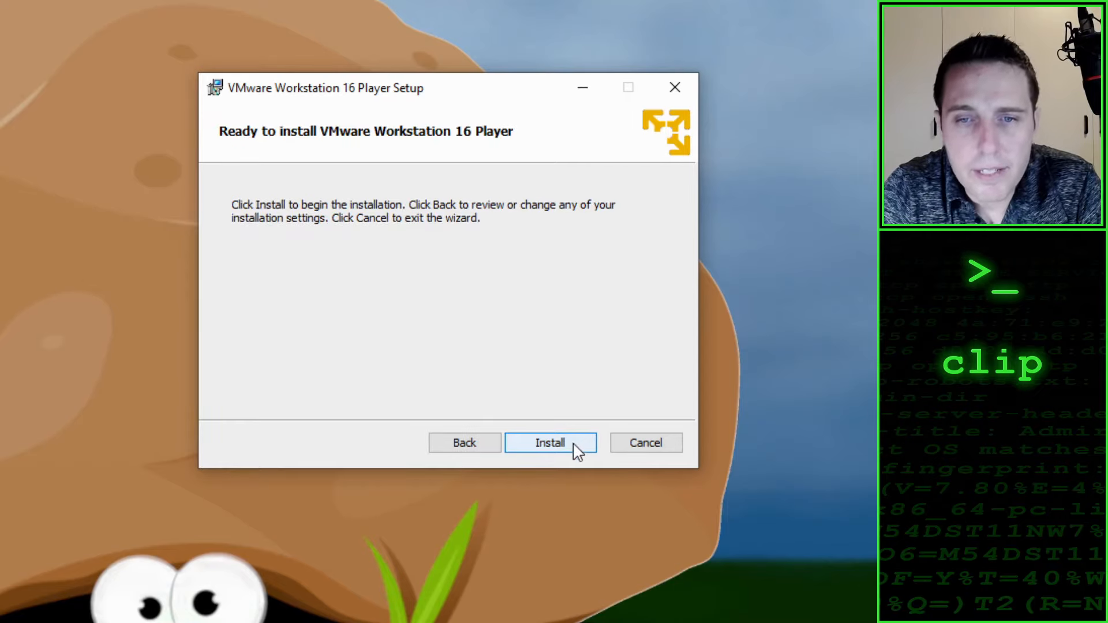
{"action": "left_click", "coordinate": [547, 442]}
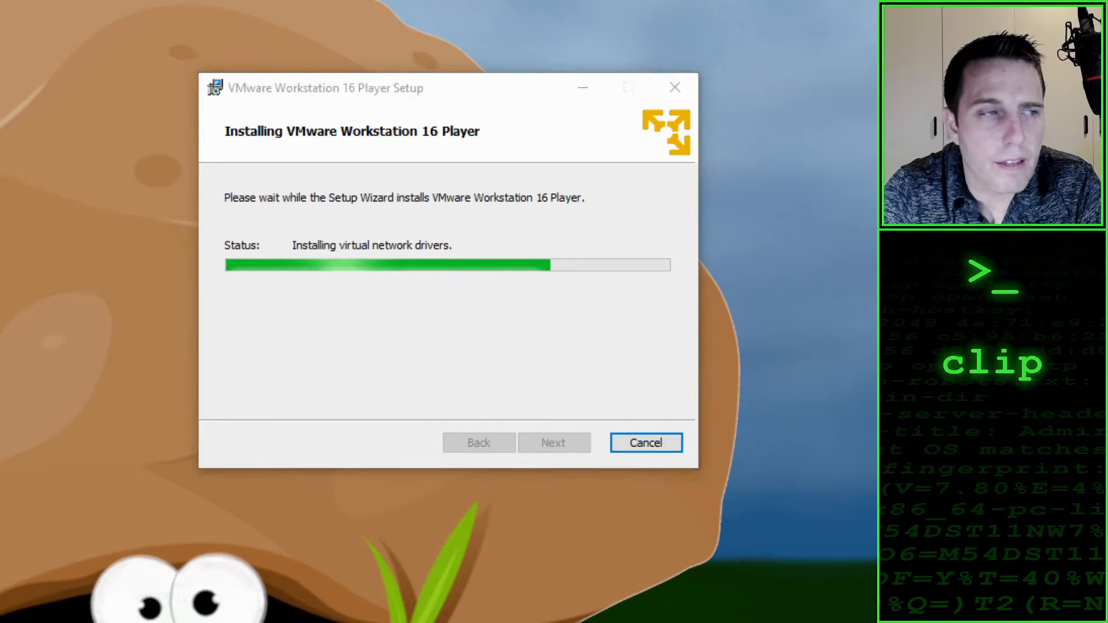
{"action": "left_click", "coordinate": [91, 50]}
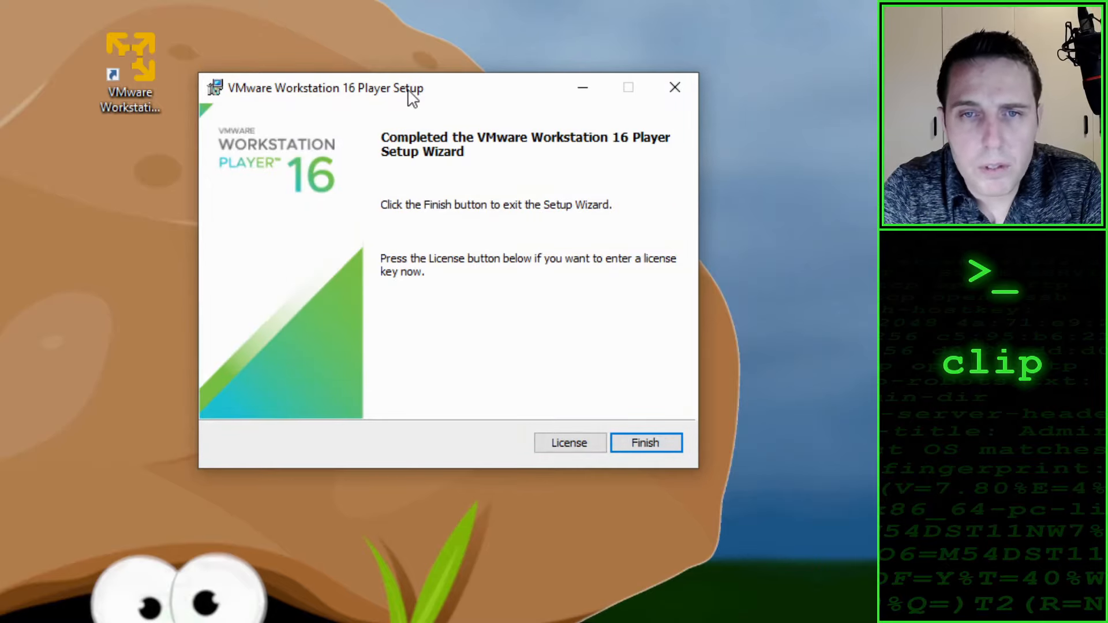
{"action": "left_click", "coordinate": [644, 443]}
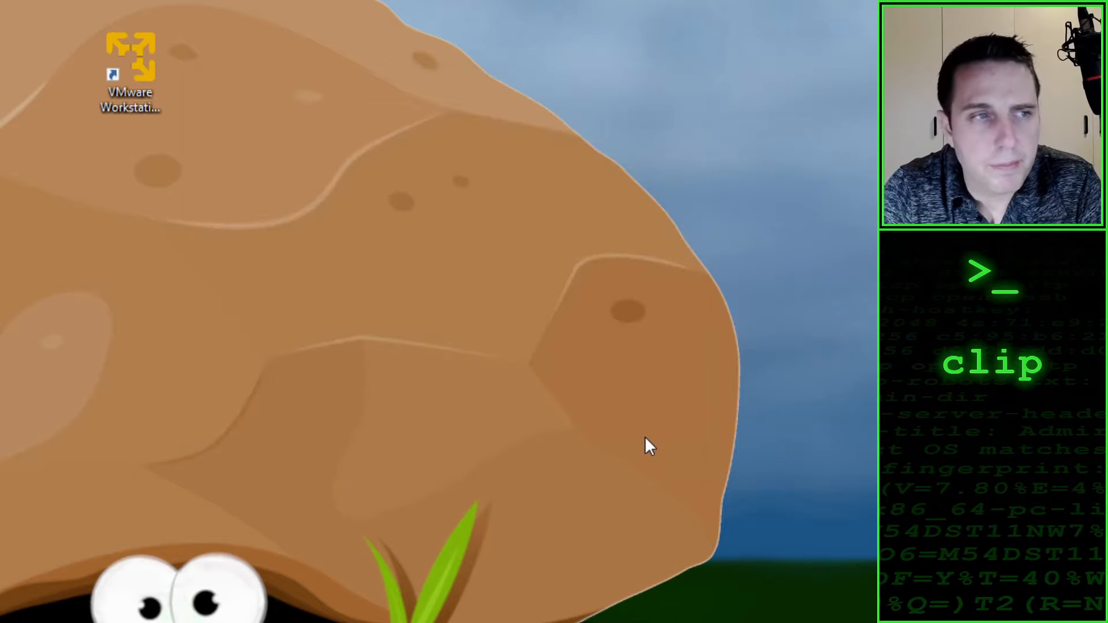
Step: Launch VMware Workstation 16 Player from the desktop to check its home screen, and close it
{"action": "double_click", "coordinate": [140, 57]}
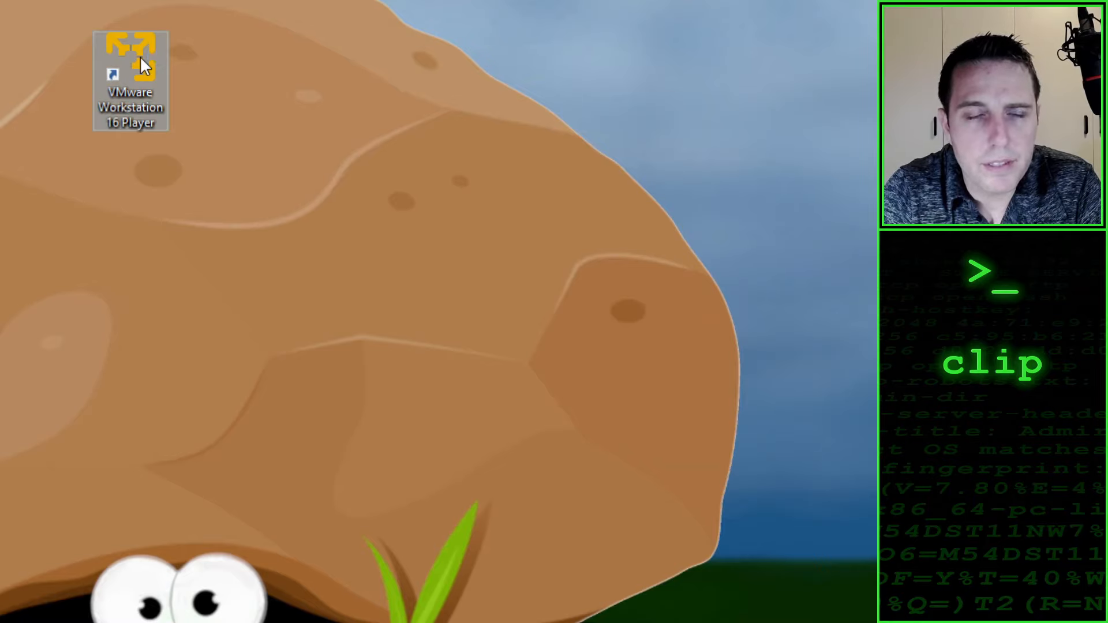
{"action": "left_click_drag", "start_coordinate": [53, 1], "coordinate": [487, 33]}
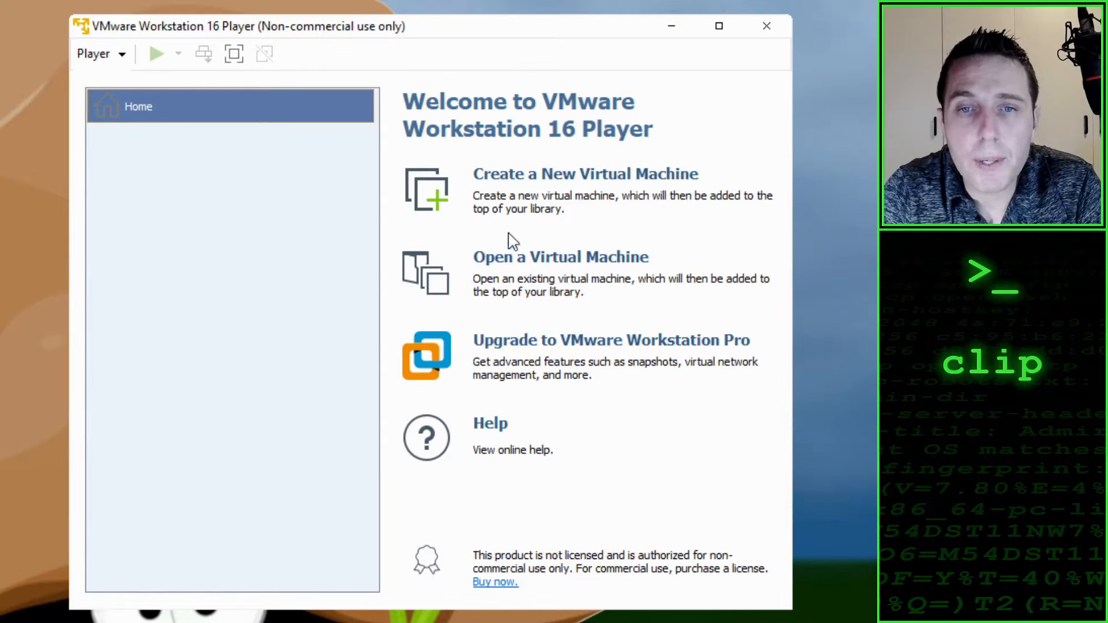
{"action": "left_click", "coordinate": [766, 26]}
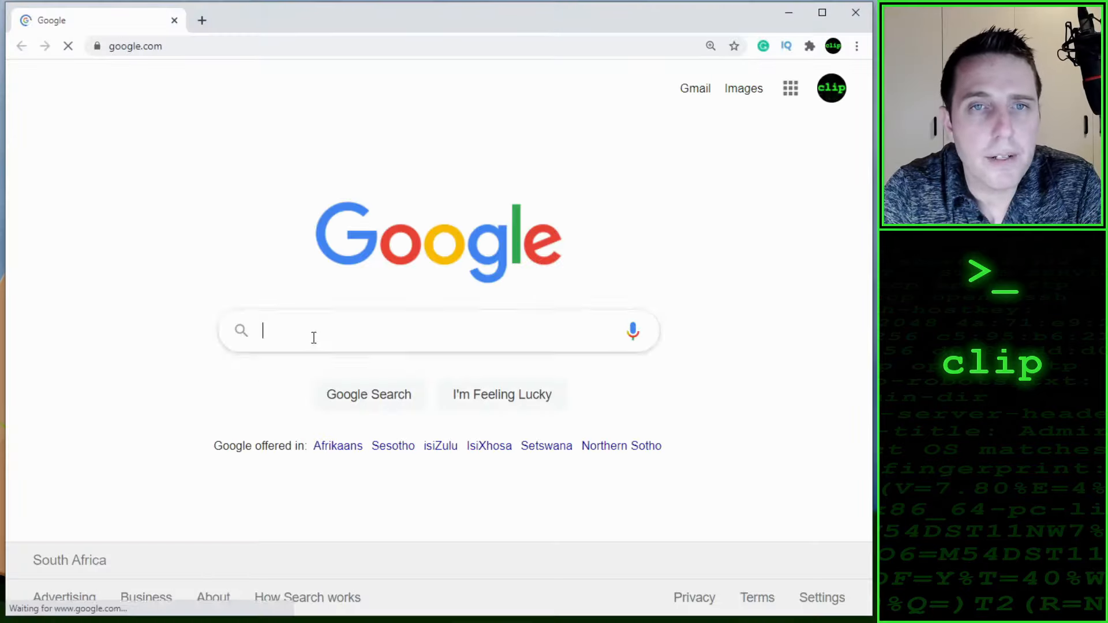
Step: Go to kali.org in the web browser
{"action": "left_click", "coordinate": [180, 51]}
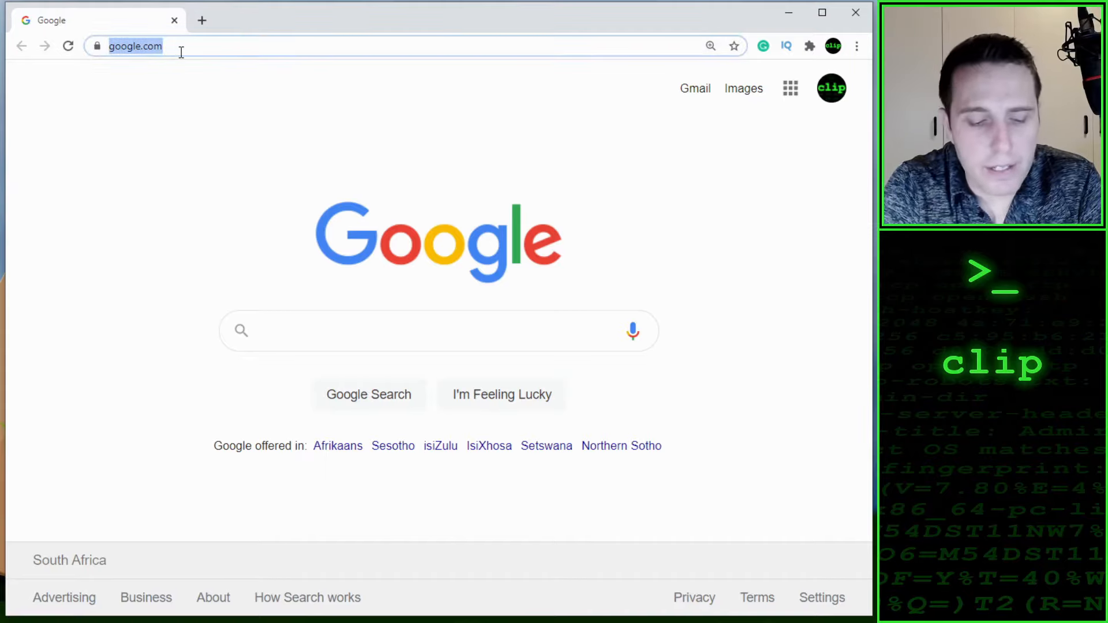
{"action": "type", "text": "kal"}
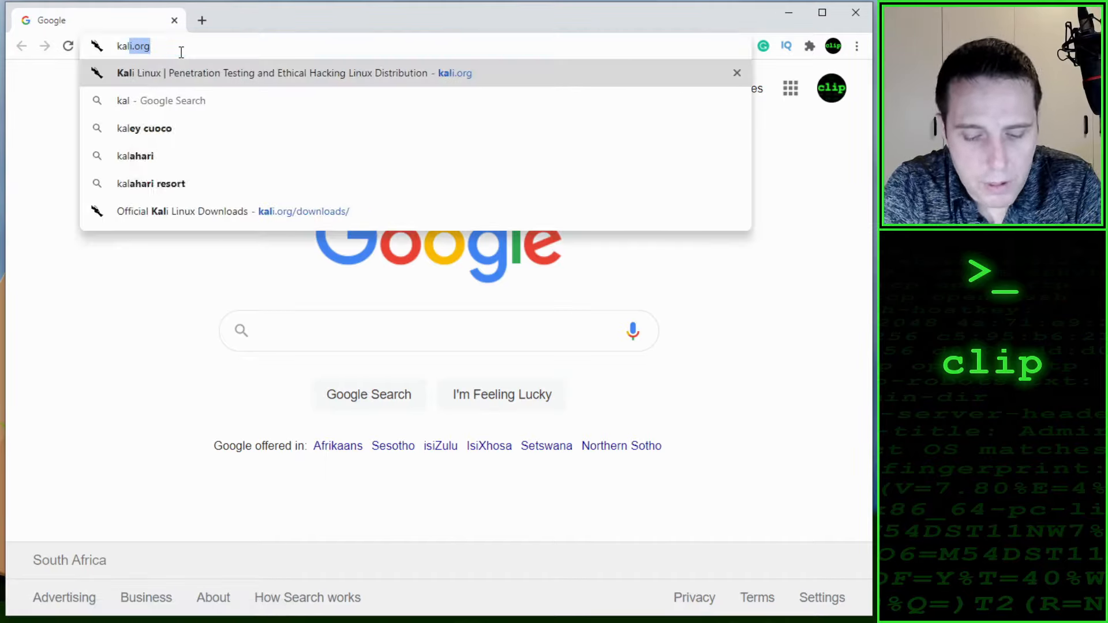
{"action": "type", "text": "i.org"}
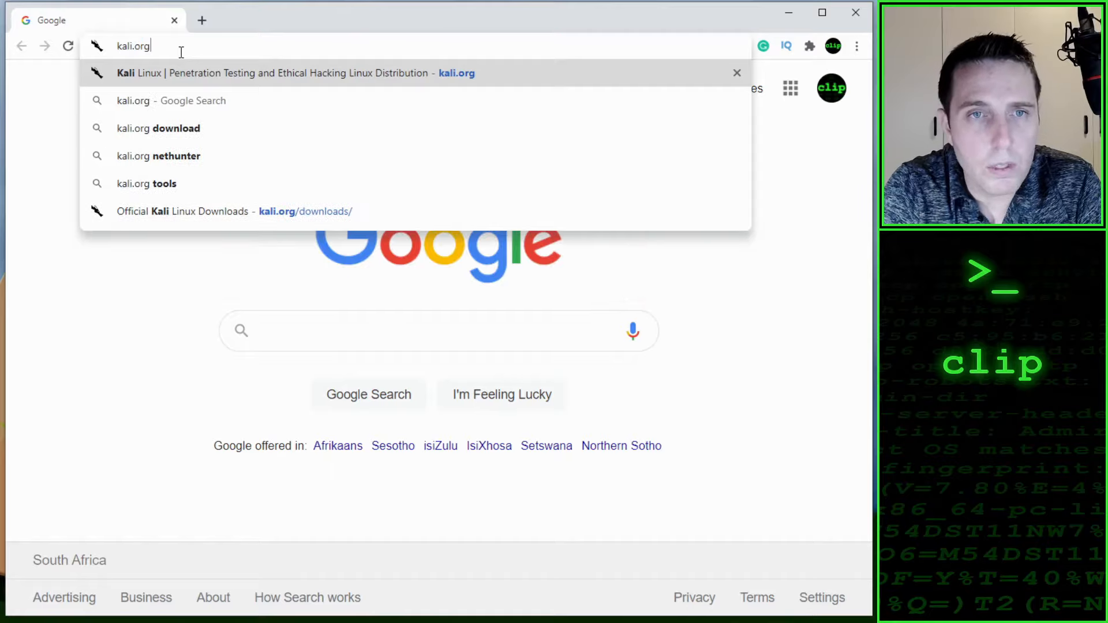
{"action": "key", "text": "Return"}
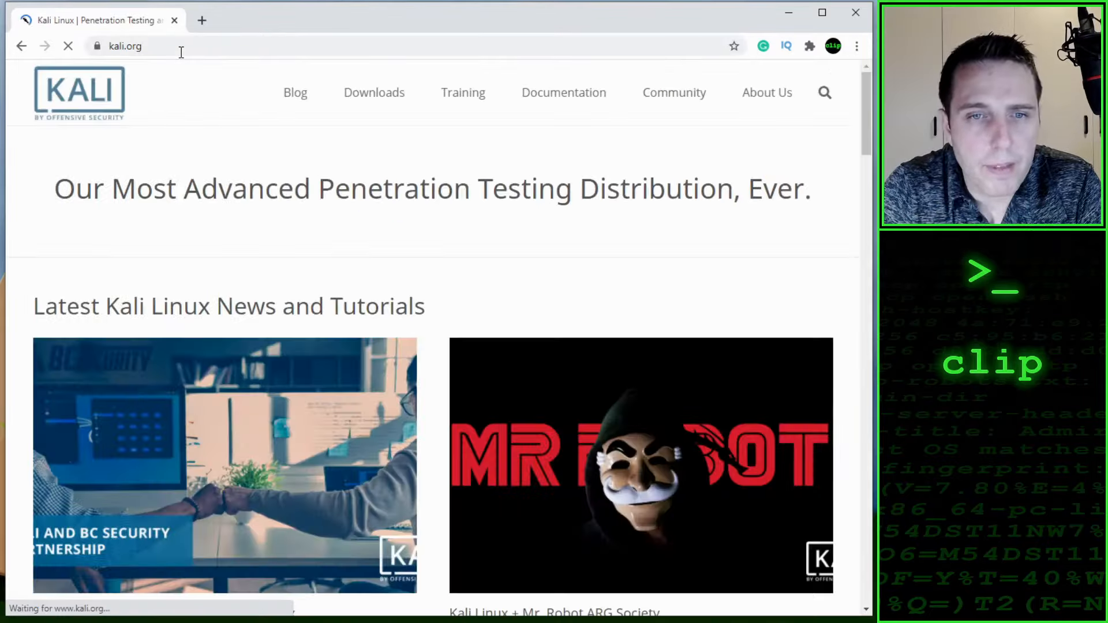
Step: Open the Download Kali Linux page and look through the available 64-bit and 32-bit images
{"action": "mouse_move", "coordinate": [375, 98]}
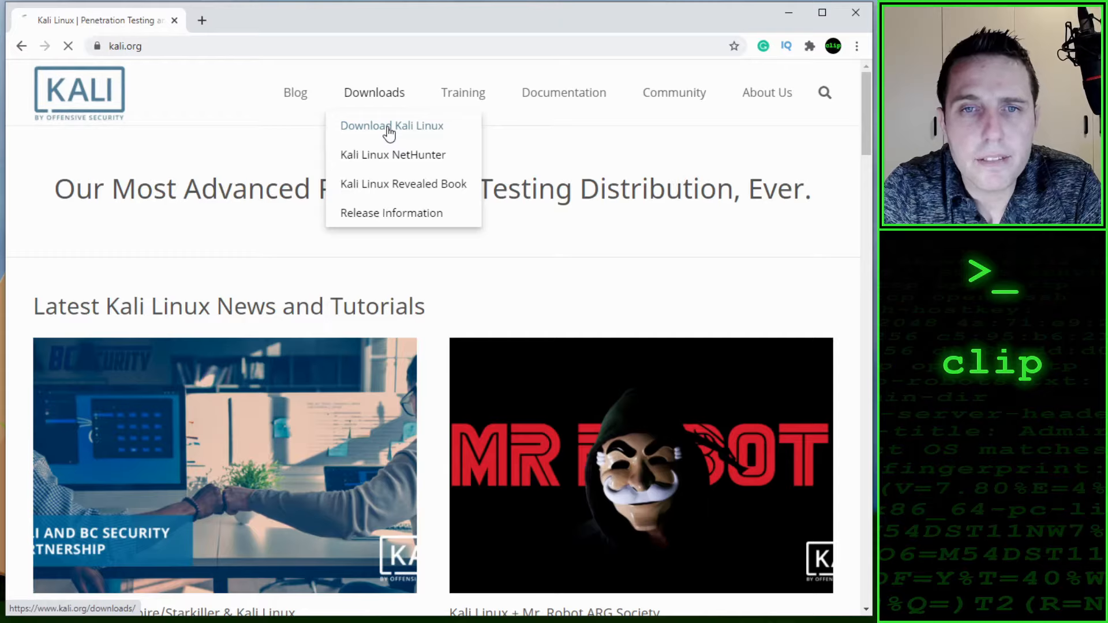
{"action": "scroll", "coordinate": [310, 247], "scroll_direction": "down", "scroll_amount": 6}
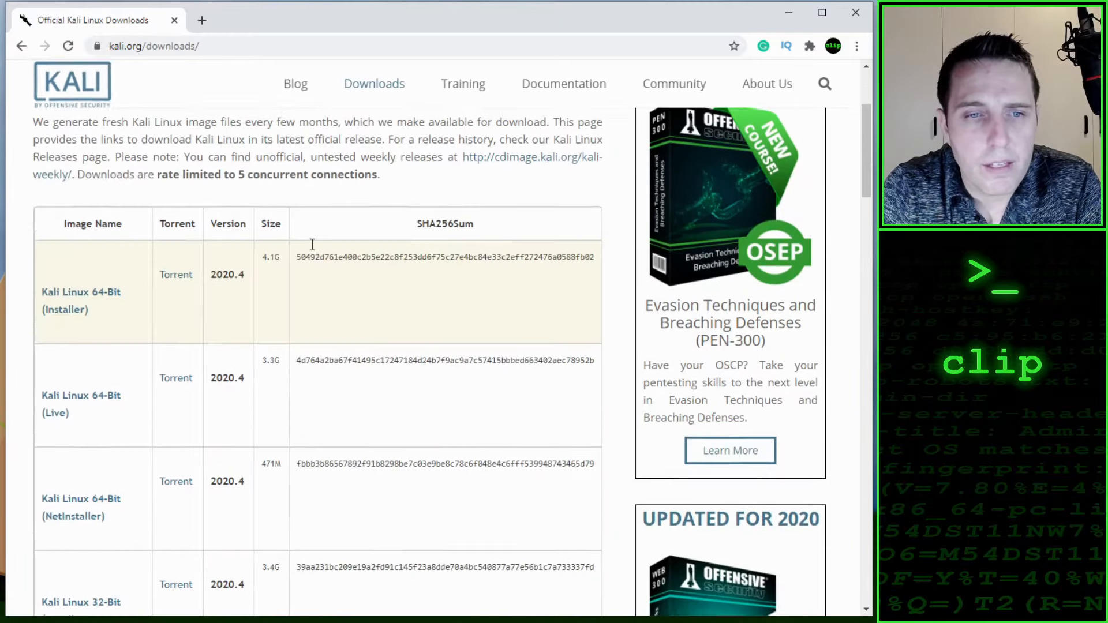
{"action": "scroll", "coordinate": [310, 251], "scroll_direction": "down", "scroll_amount": 4}
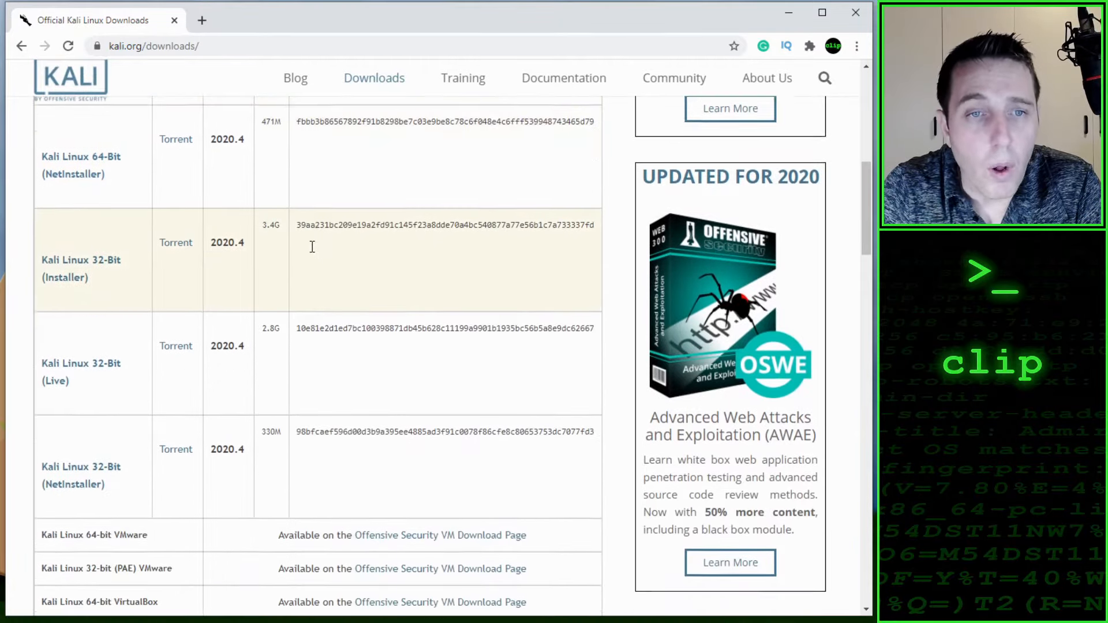
{"action": "scroll", "coordinate": [312, 252], "scroll_direction": "up", "scroll_amount": 5}
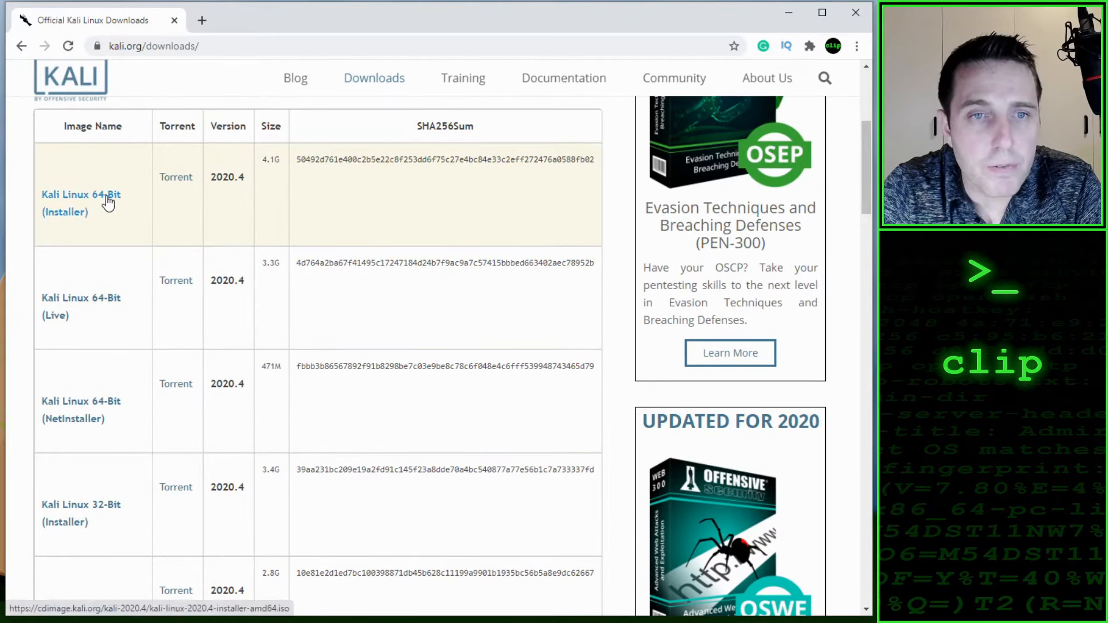
{"action": "scroll", "coordinate": [132, 225], "scroll_direction": "down", "scroll_amount": 3}
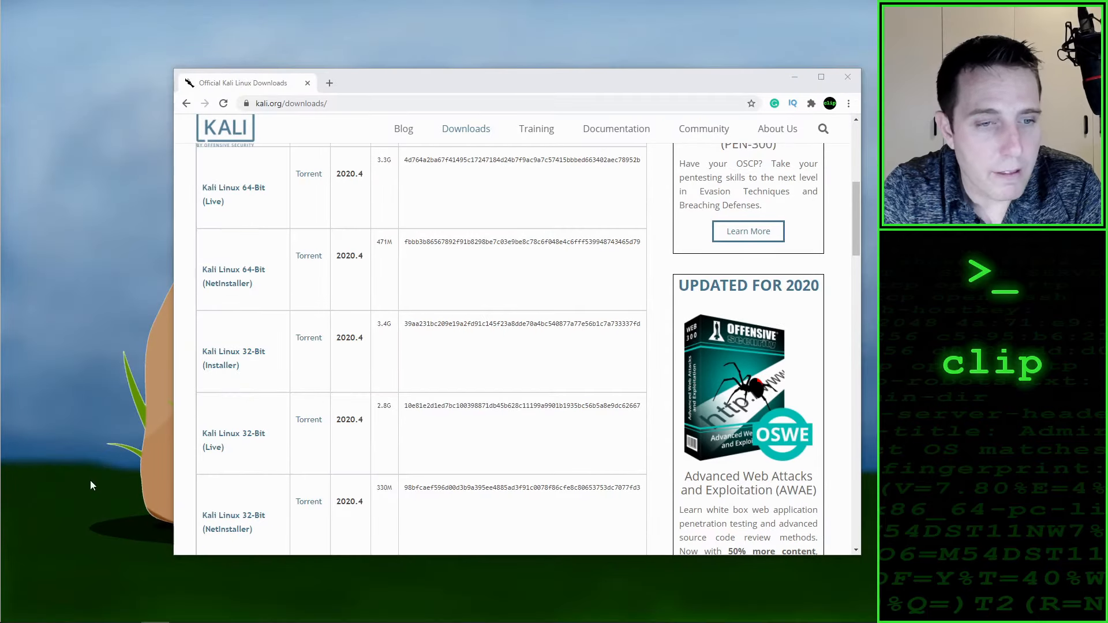
Step: Check the PC's system type under the device specifications in Windows' system settings, and close the settings
{"action": "mouse_move", "coordinate": [21, 612]}
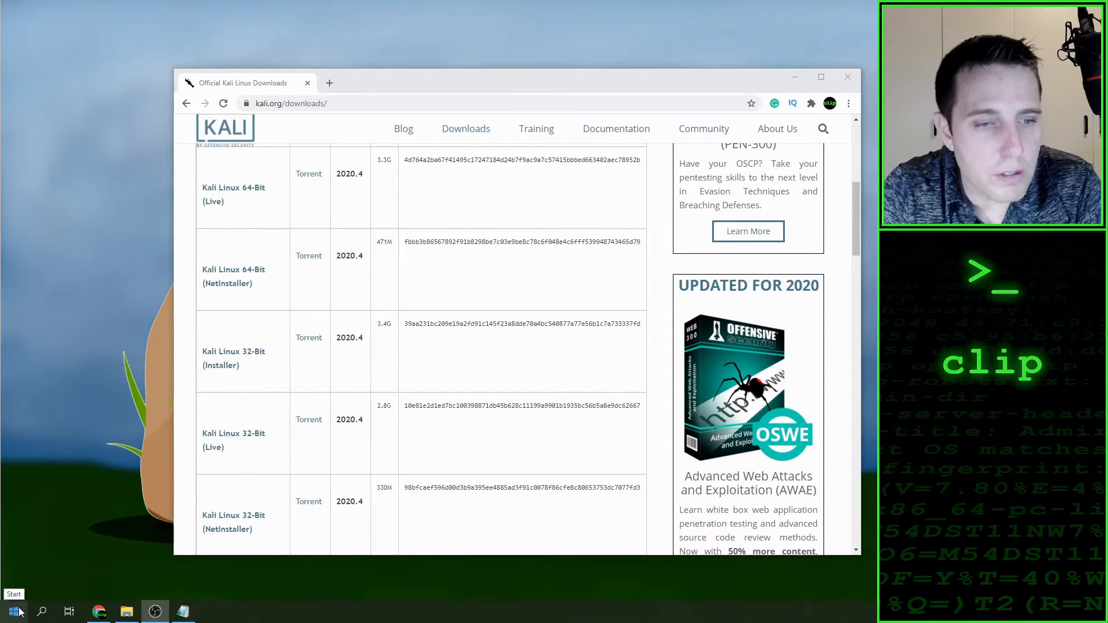
{"action": "right_click", "coordinate": [22, 611]}
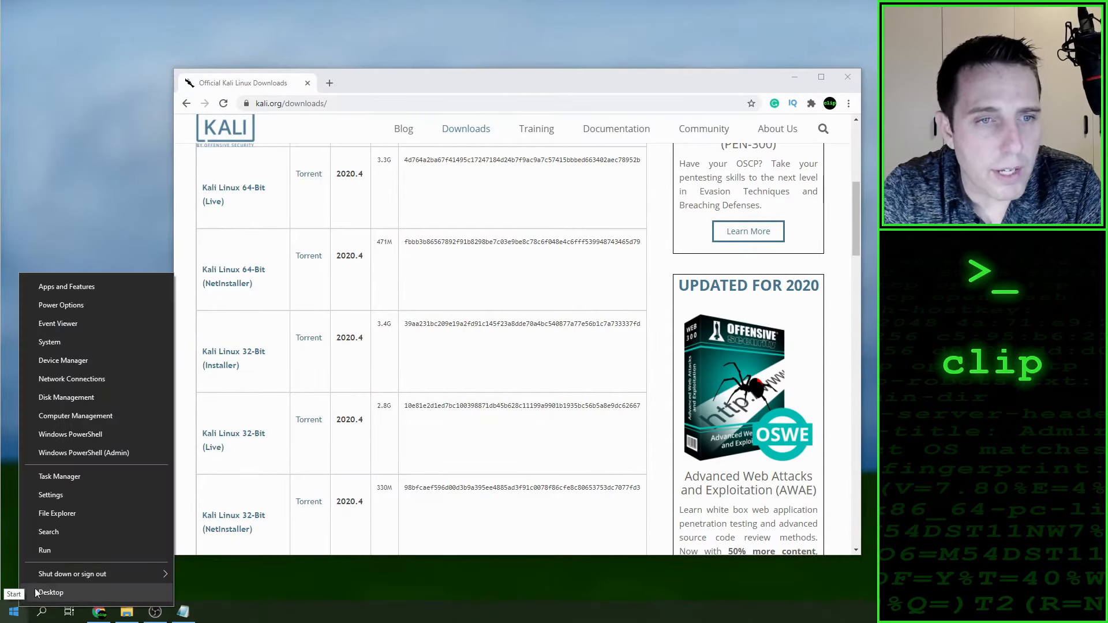
{"action": "left_click", "coordinate": [73, 343]}
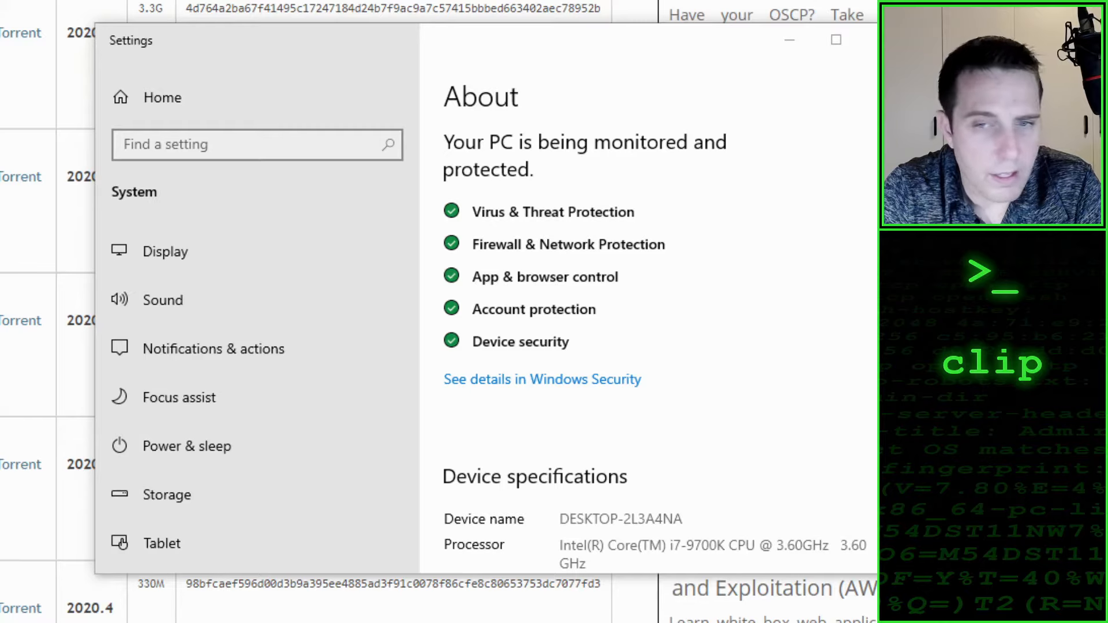
{"action": "left_click_drag", "start_coordinate": [341, 37], "coordinate": [285, 44]}
{"action": "scroll", "coordinate": [531, 304], "scroll_direction": "down", "scroll_amount": 3}
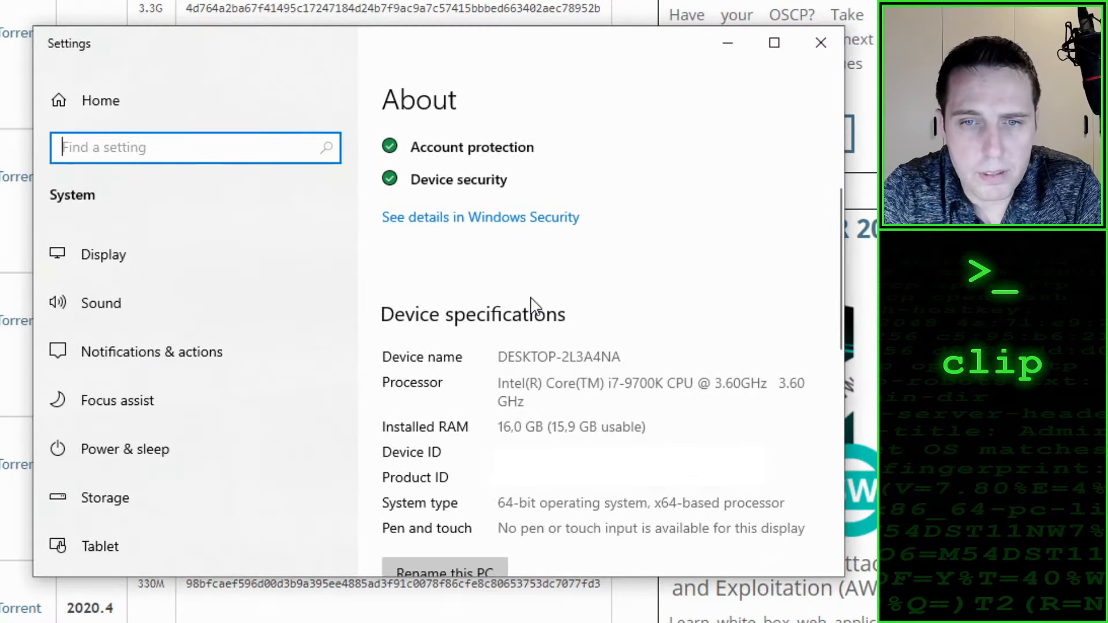
{"action": "scroll", "coordinate": [531, 304], "scroll_direction": "down", "scroll_amount": 3}
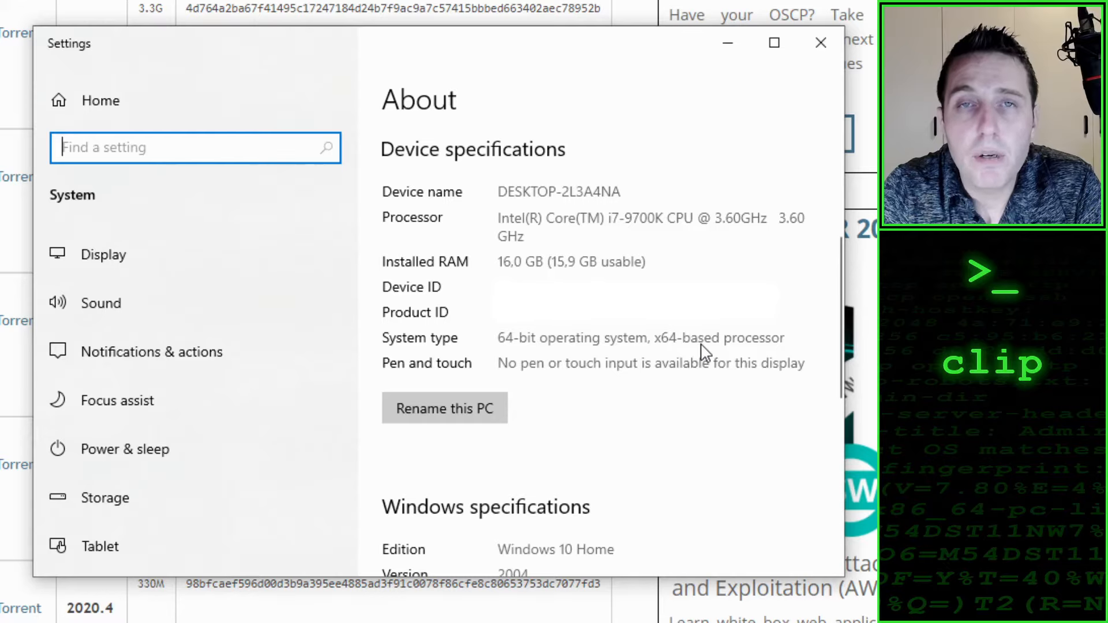
{"action": "left_click", "coordinate": [826, 49]}
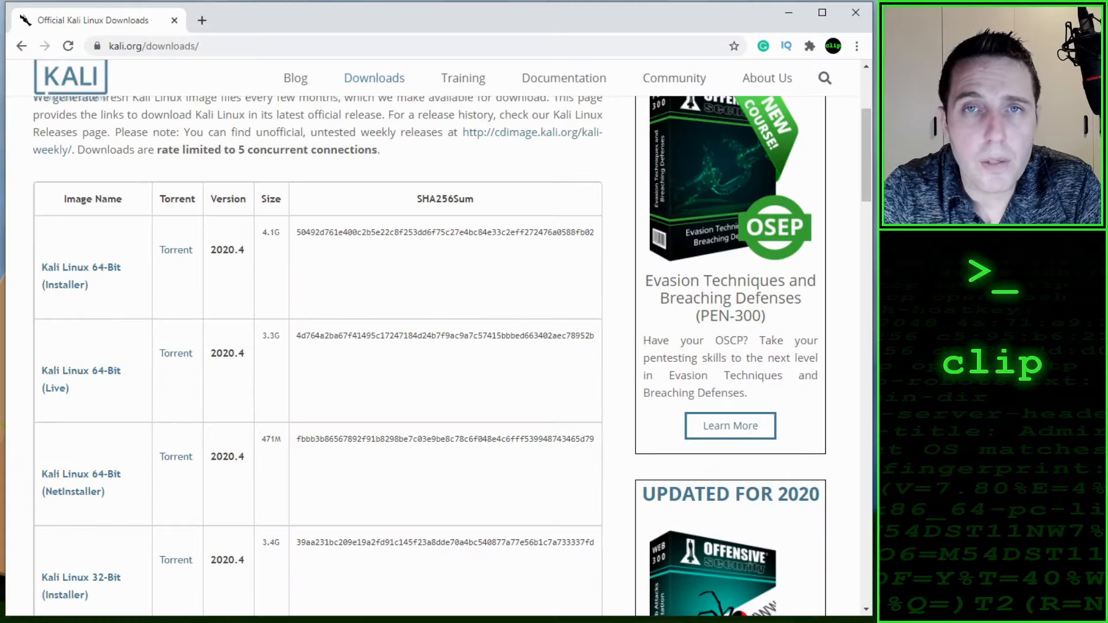
Step: Download the Kali Linux 64-Bit (Installer) image, version 2020.4, and close the browser
{"action": "scroll", "coordinate": [158, 329], "scroll_direction": "down", "scroll_amount": 1}
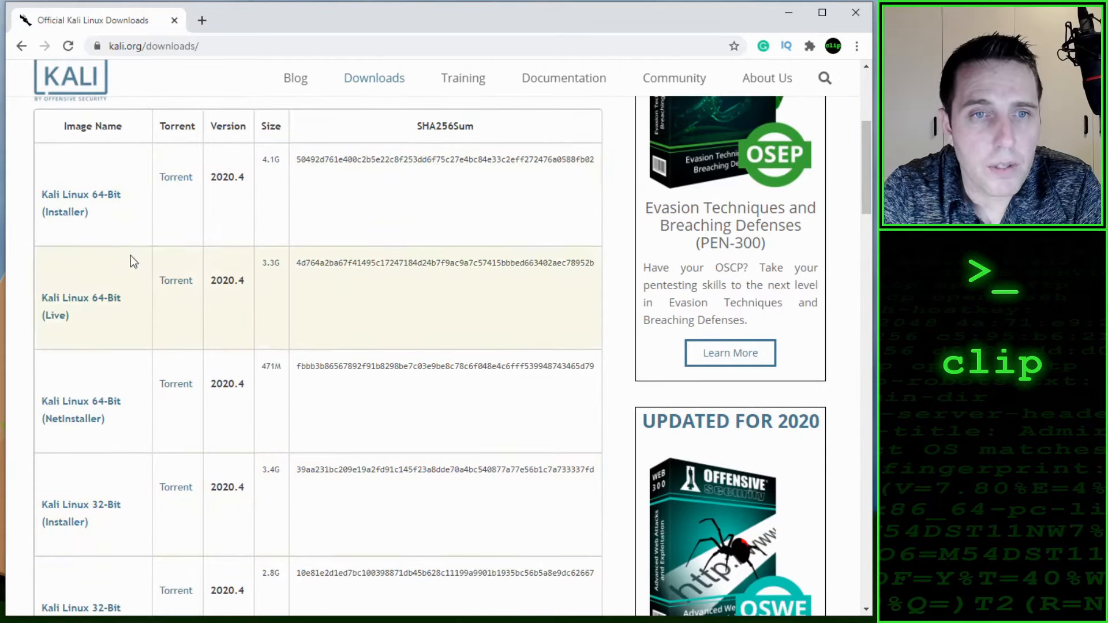
{"action": "left_click", "coordinate": [87, 206]}
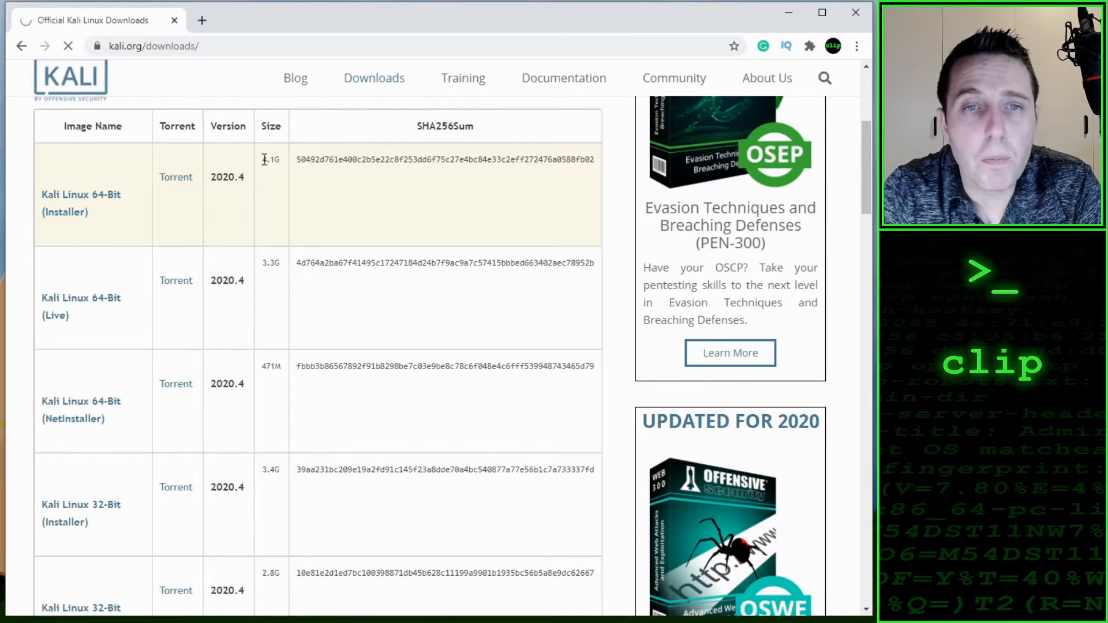
{"action": "left_click_drag", "start_coordinate": [266, 160], "coordinate": [280, 163]}
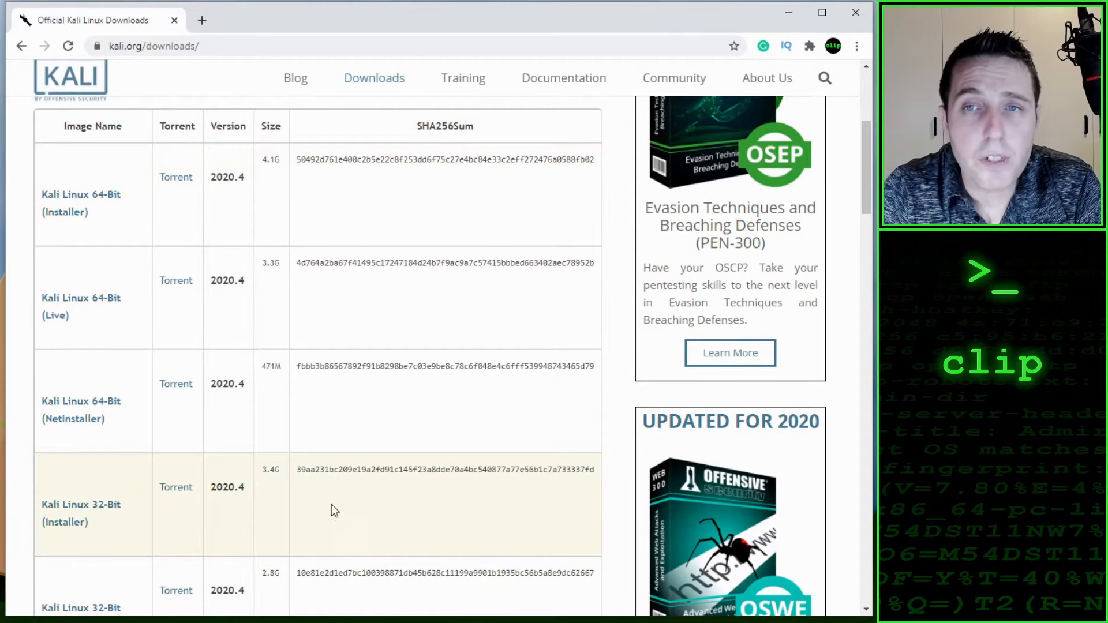
{"action": "left_click", "coordinate": [860, 13]}
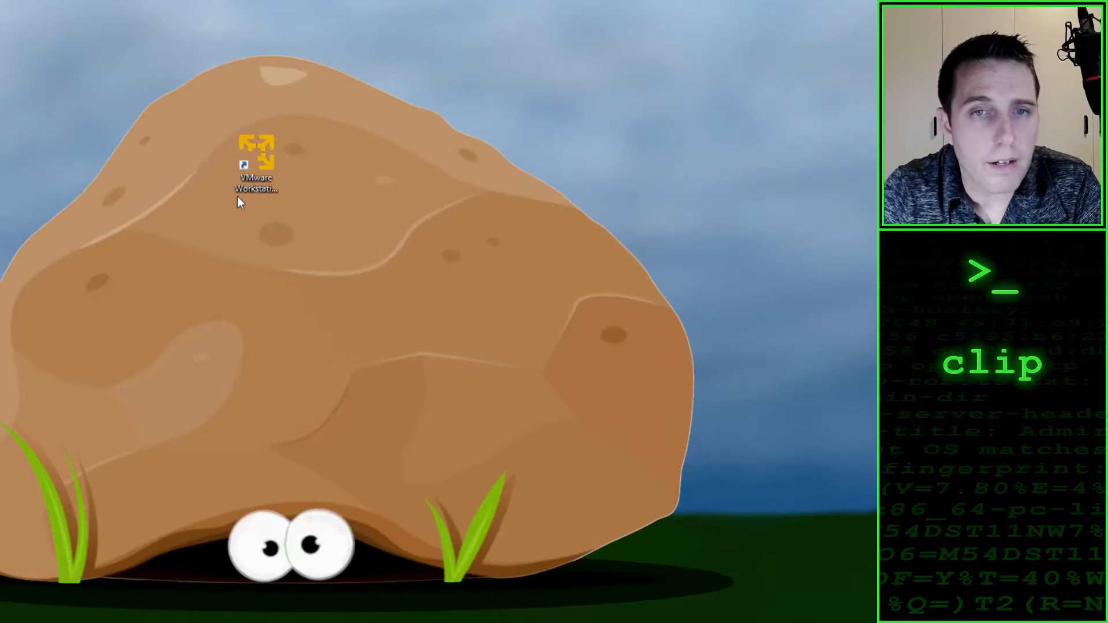
Step: Launch VMware Workstation 16 Player from the desktop and start creating a new virtual machine
{"action": "double_click", "coordinate": [248, 163]}
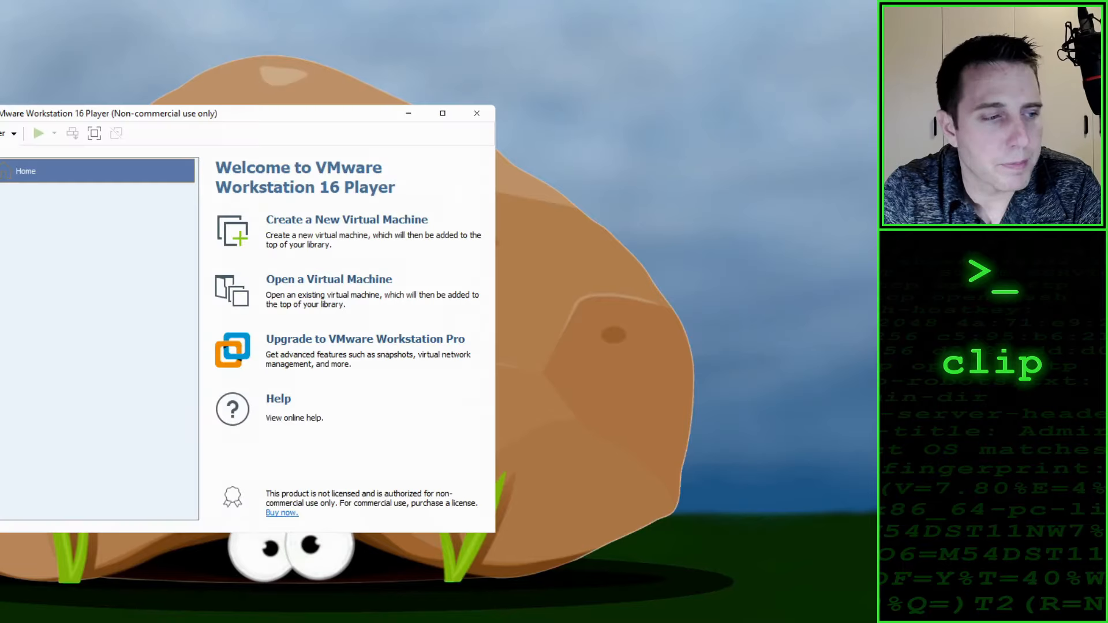
{"action": "left_click_drag", "start_coordinate": [266, 115], "coordinate": [484, 111]}
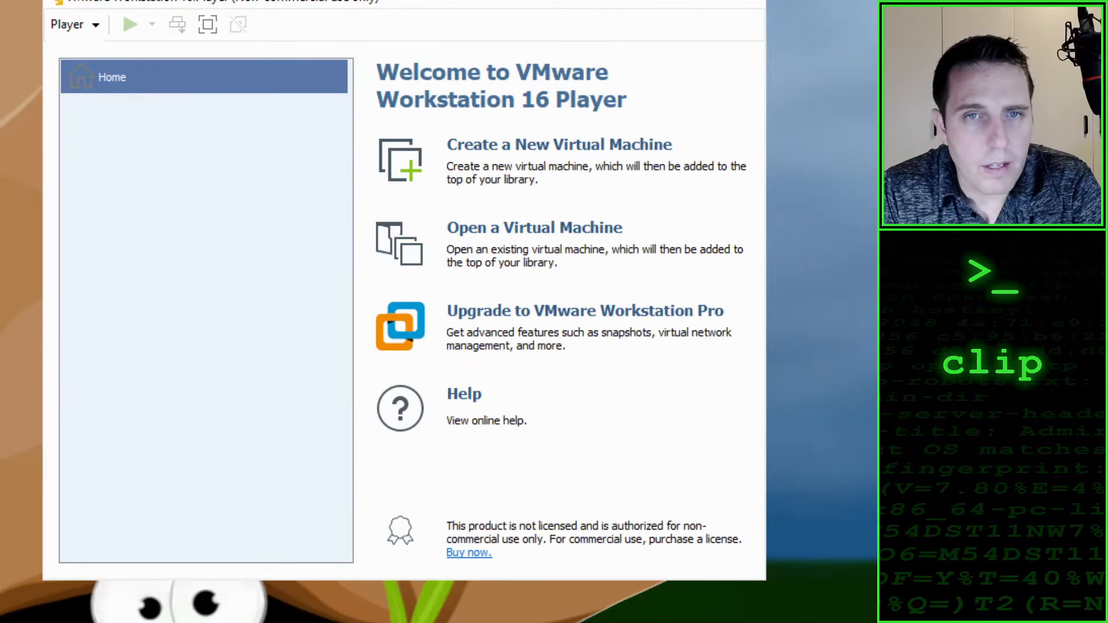
{"action": "left_click_drag", "start_coordinate": [200, 2], "coordinate": [213, 51]}
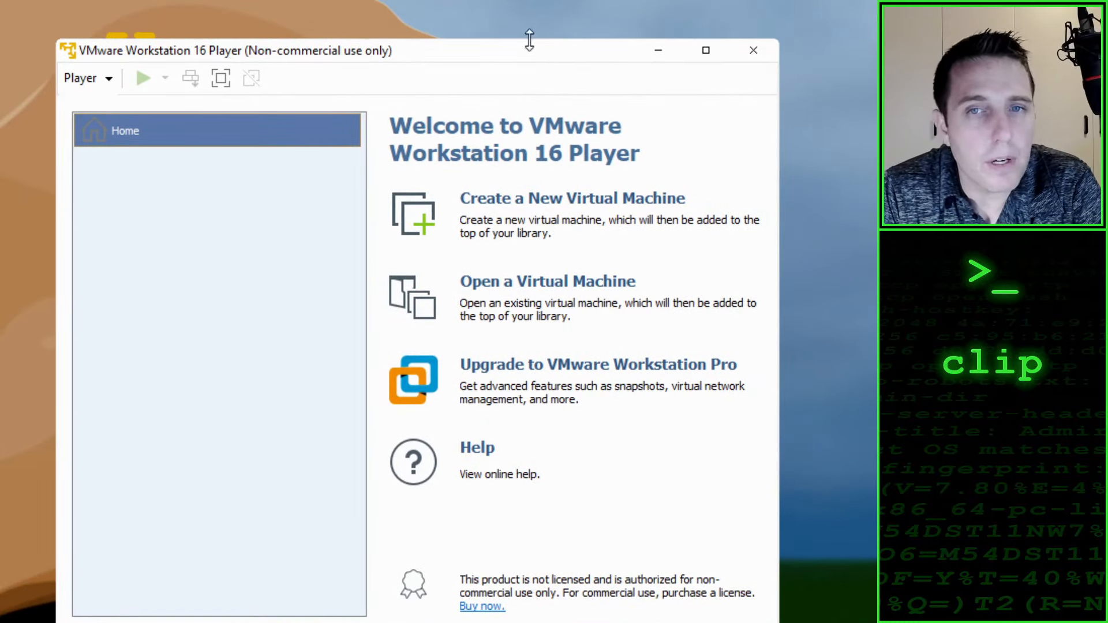
{"action": "left_click_drag", "start_coordinate": [535, 60], "coordinate": [524, 41]}
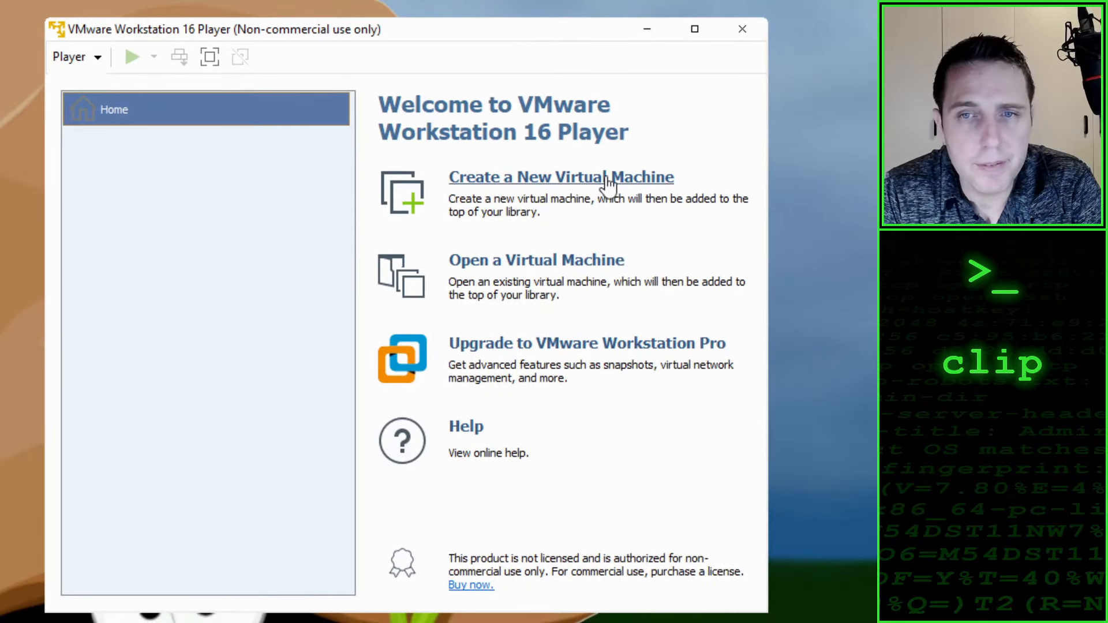
{"action": "left_click", "coordinate": [597, 195]}
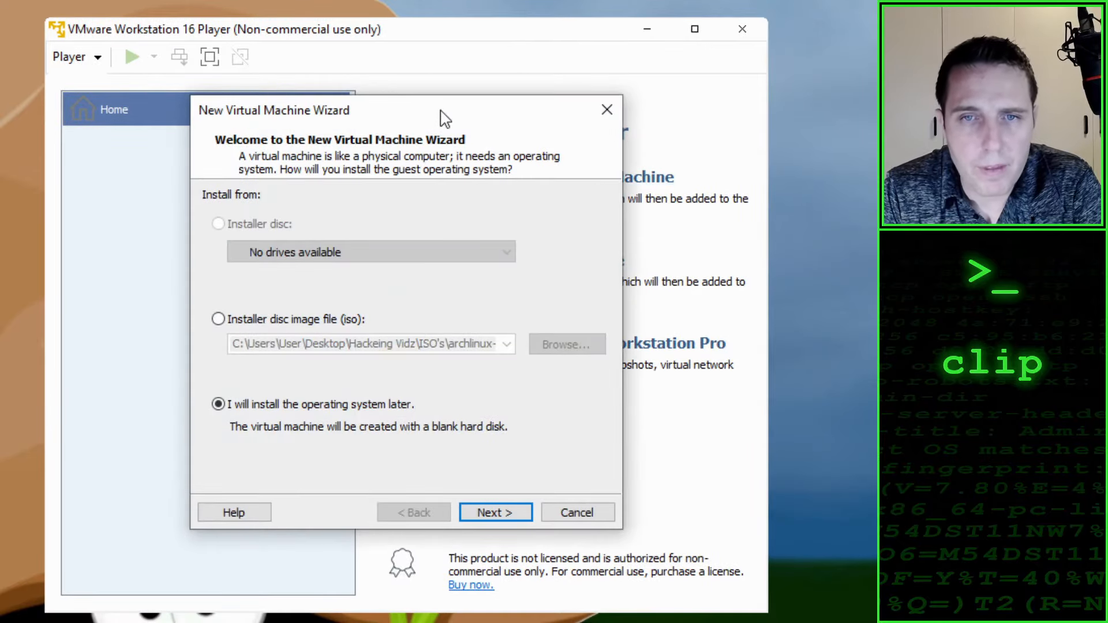
{"action": "left_click_drag", "start_coordinate": [441, 116], "coordinate": [313, 48]}
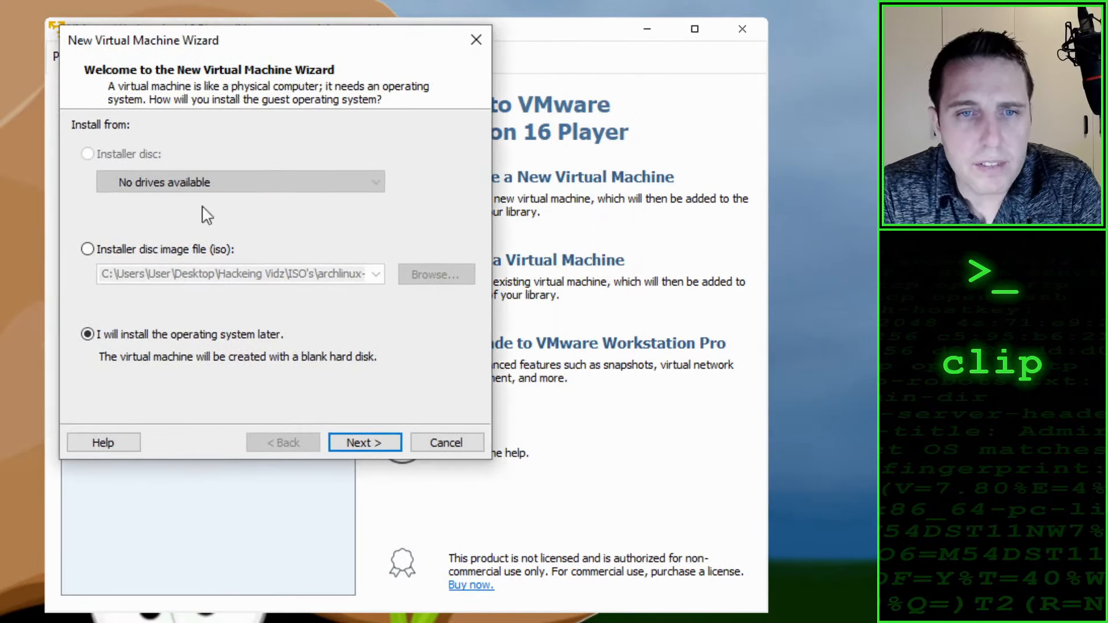
Step: Choose the disc image kali-linux-2020.4-installer-amd64 from the Kali folder in ISO's as the installation source, and continue
{"action": "left_click", "coordinate": [120, 253]}
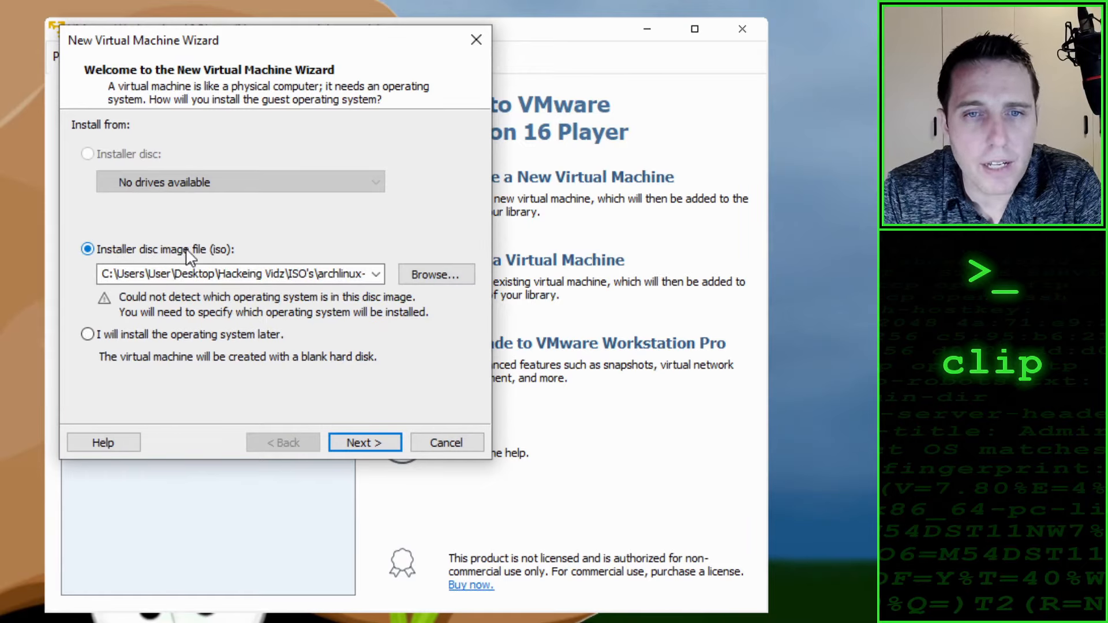
{"action": "left_click", "coordinate": [458, 275]}
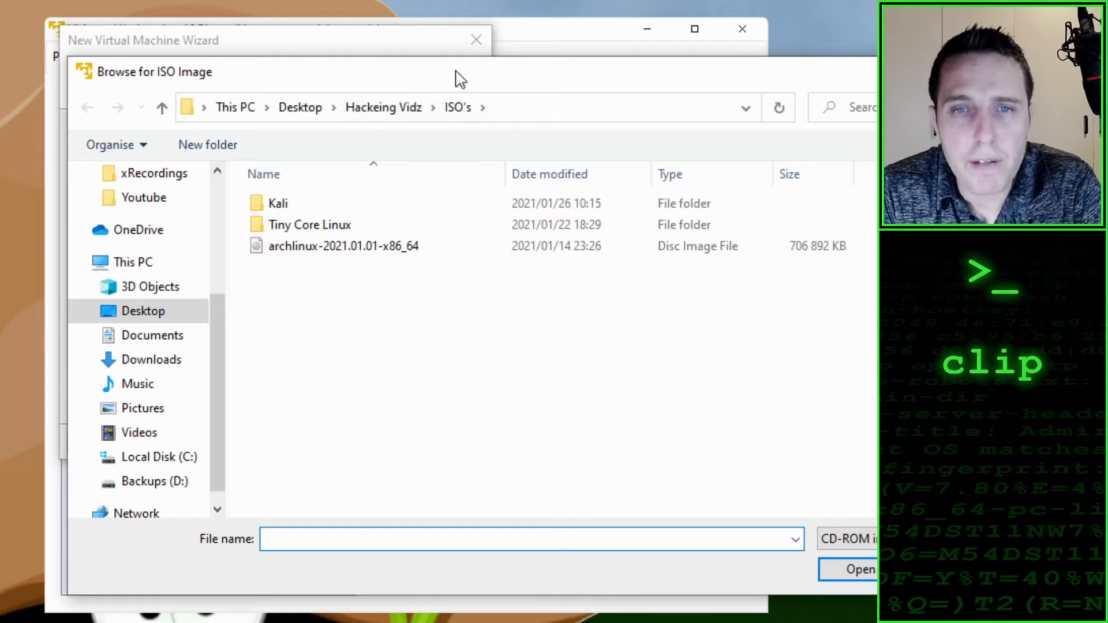
{"action": "left_click_drag", "start_coordinate": [457, 74], "coordinate": [398, 24]}
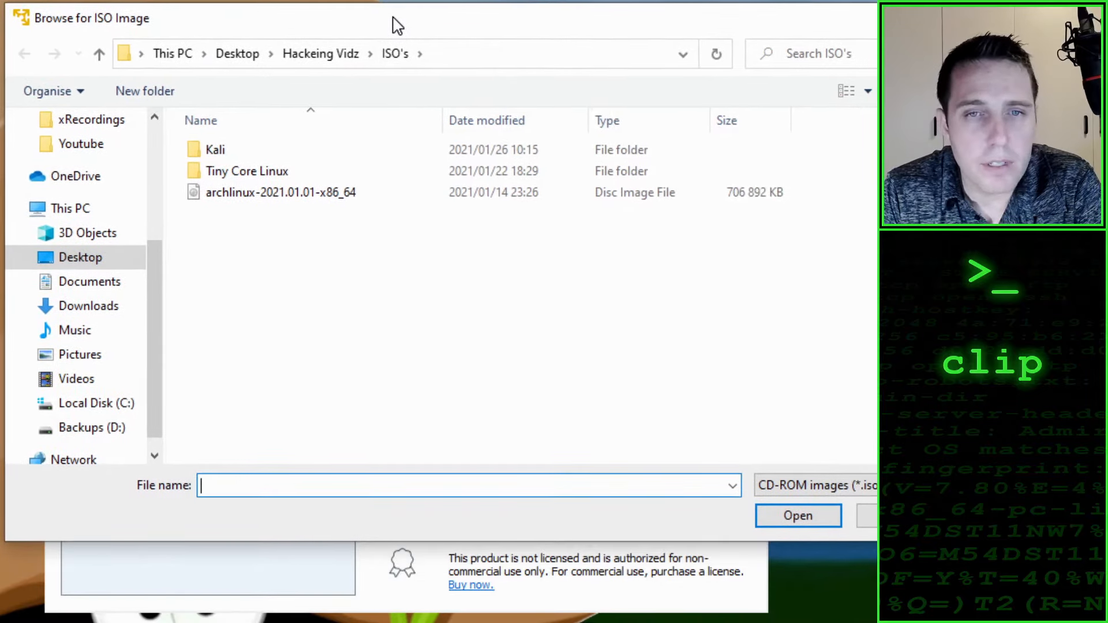
{"action": "double_click", "coordinate": [214, 153]}
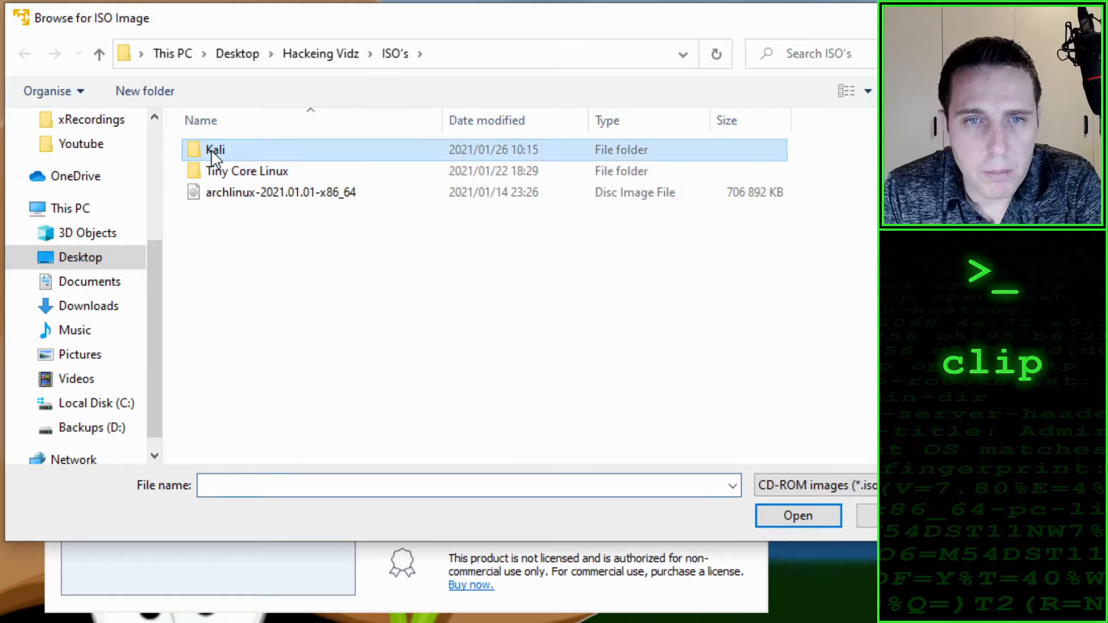
{"action": "left_click", "coordinate": [294, 159]}
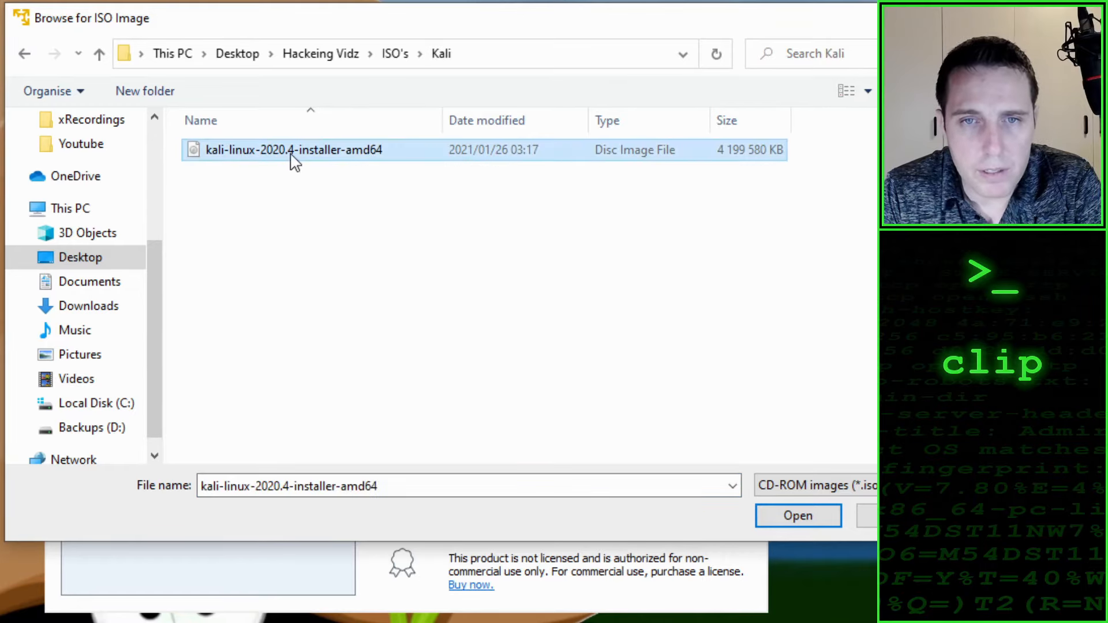
{"action": "left_click", "coordinate": [804, 517]}
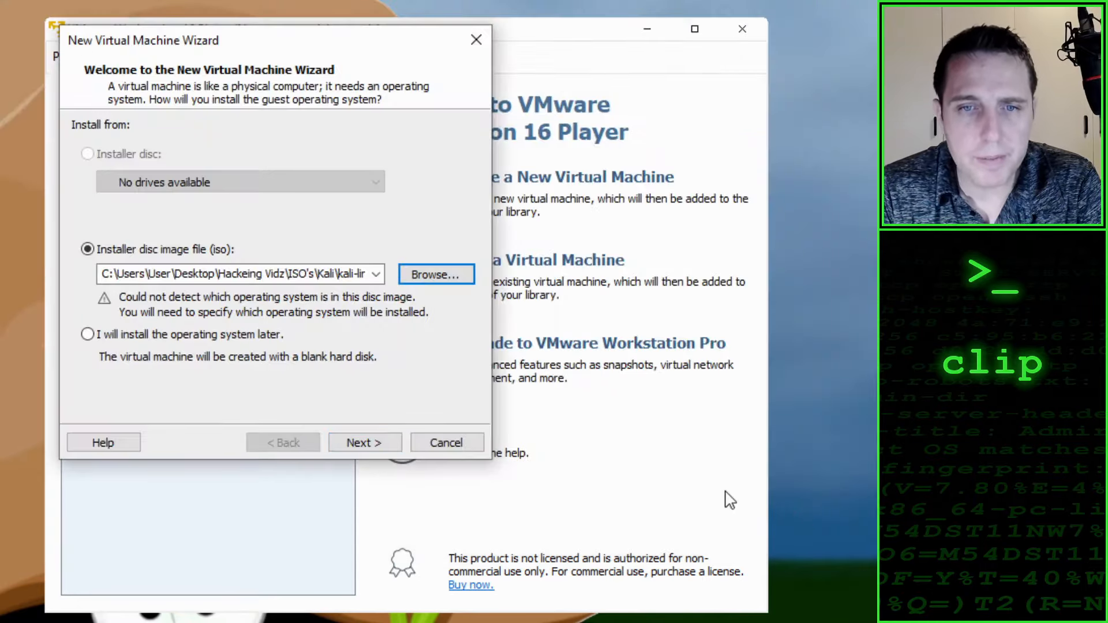
{"action": "left_click", "coordinate": [362, 443]}
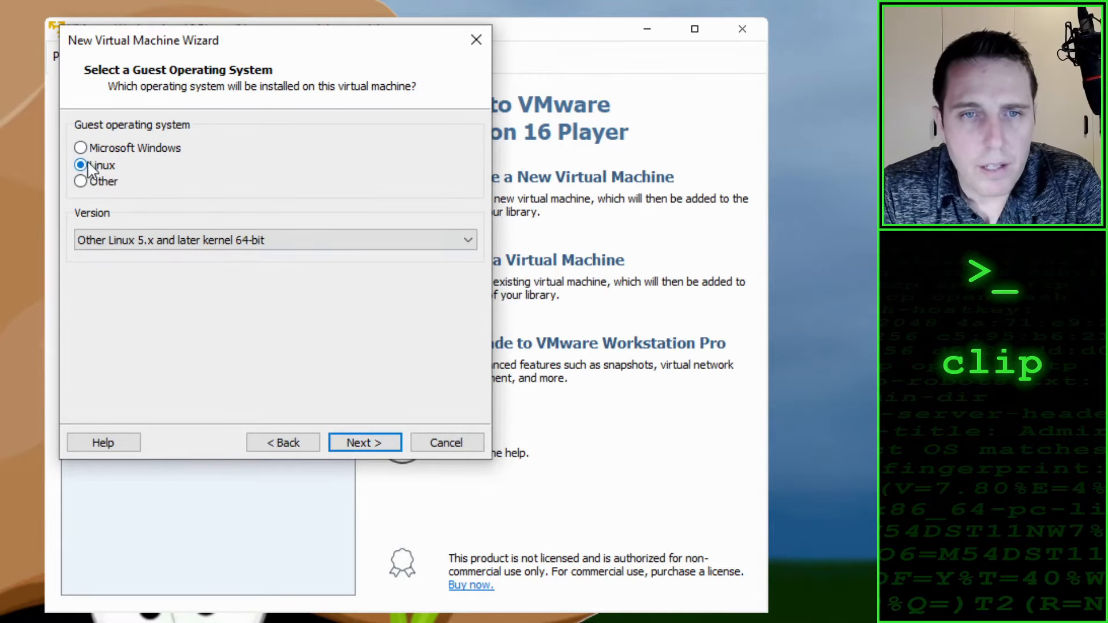
Step: Keep Linux as the guest operating system with version Other Linux 5.x and later kernel 64-bit, and continue
{"action": "left_click", "coordinate": [246, 249]}
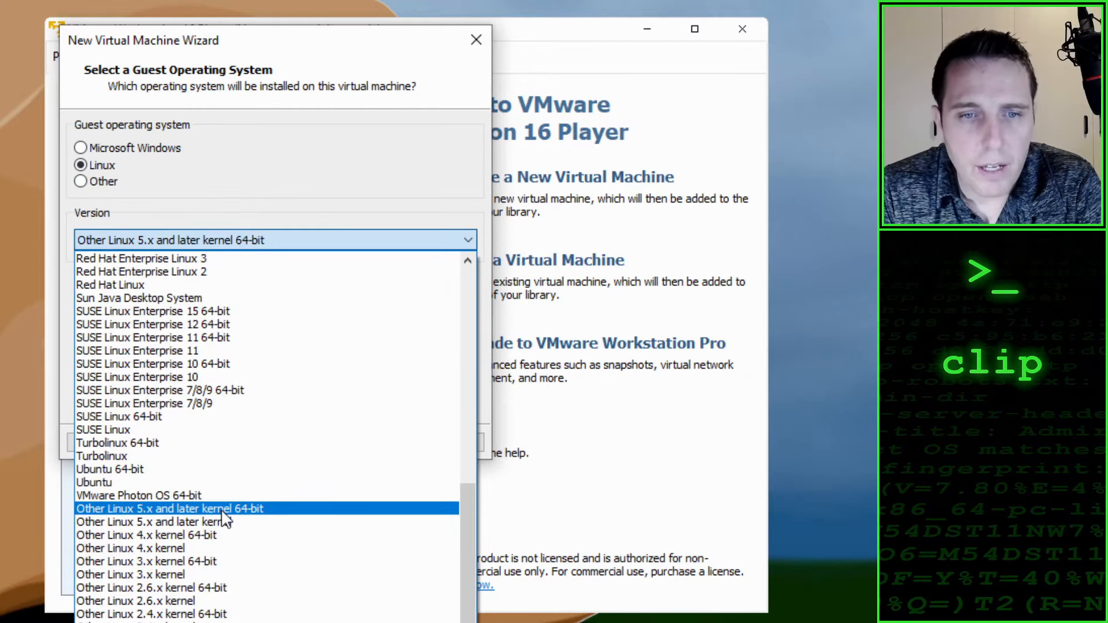
{"action": "left_click", "coordinate": [256, 509]}
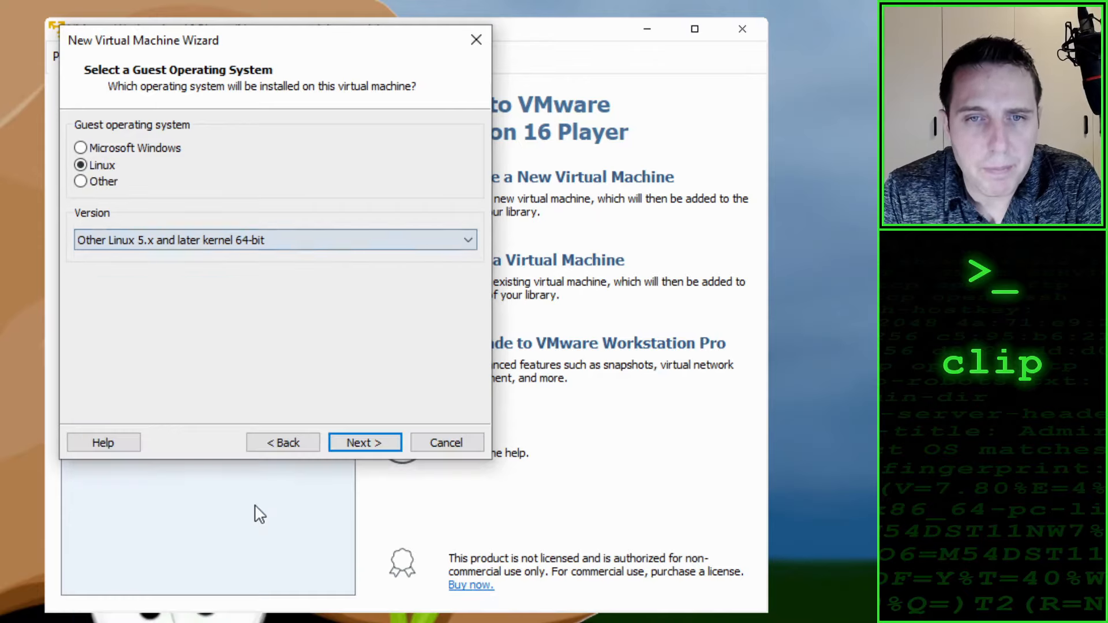
{"action": "left_click", "coordinate": [365, 442]}
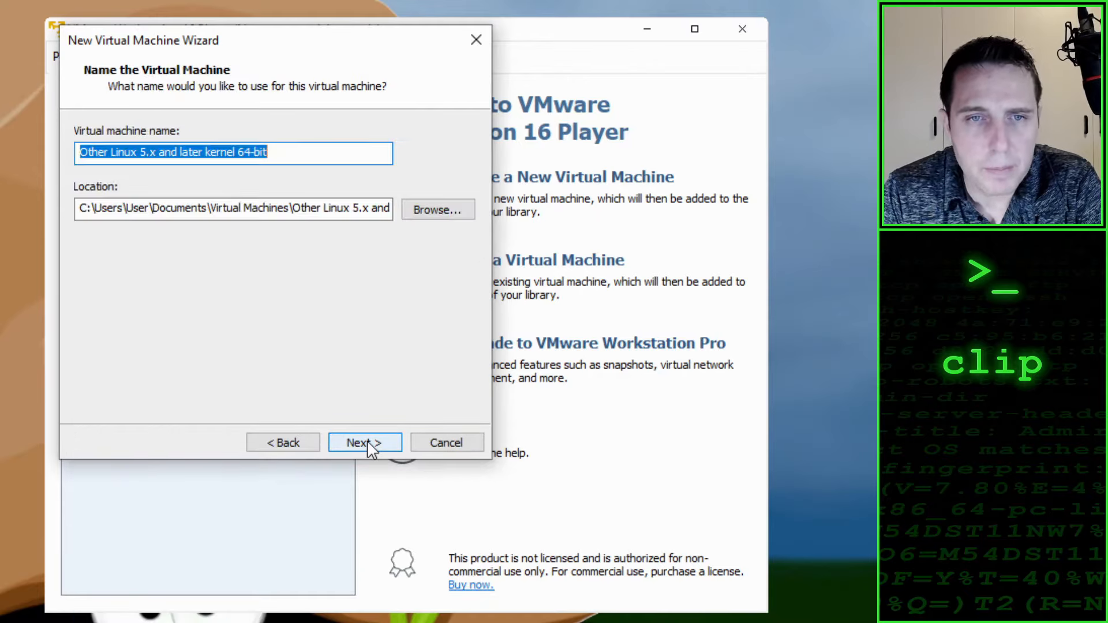
Step: Name the virtual machine Kali Linux
{"action": "left_click", "coordinate": [269, 154]}
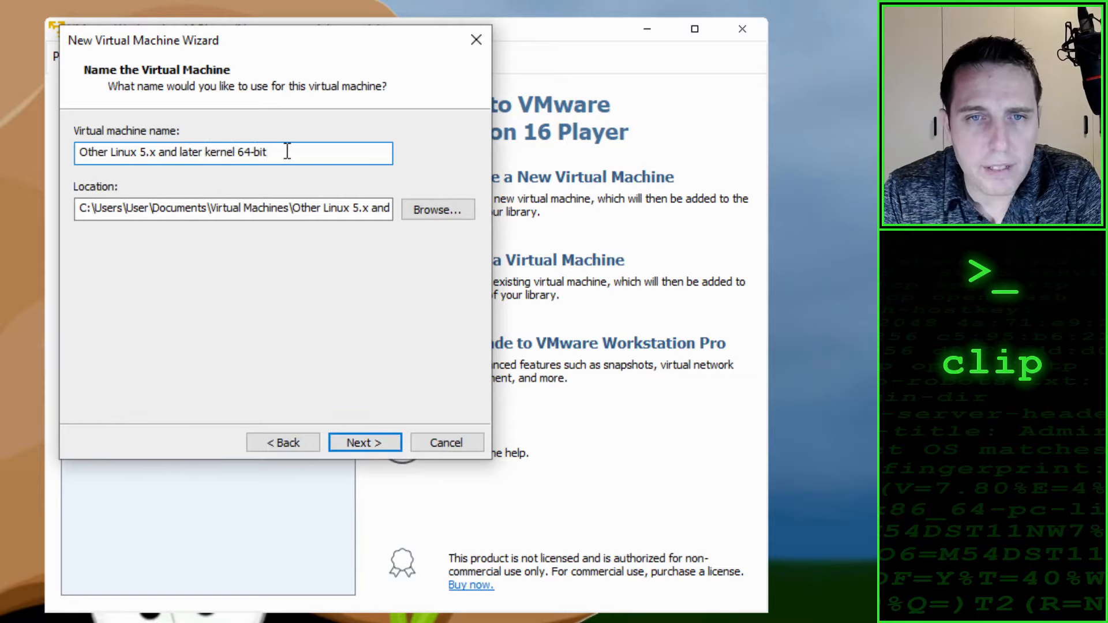
{"action": "left_click_drag", "start_coordinate": [287, 151], "coordinate": [56, 144]}
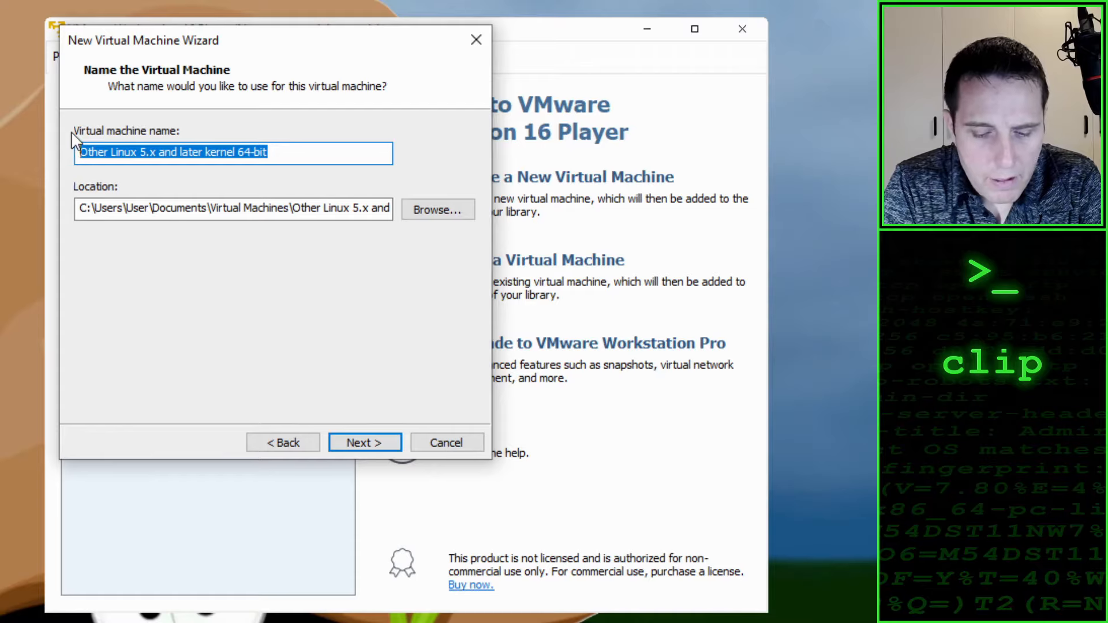
{"action": "type", "text": "Kali Linu"}
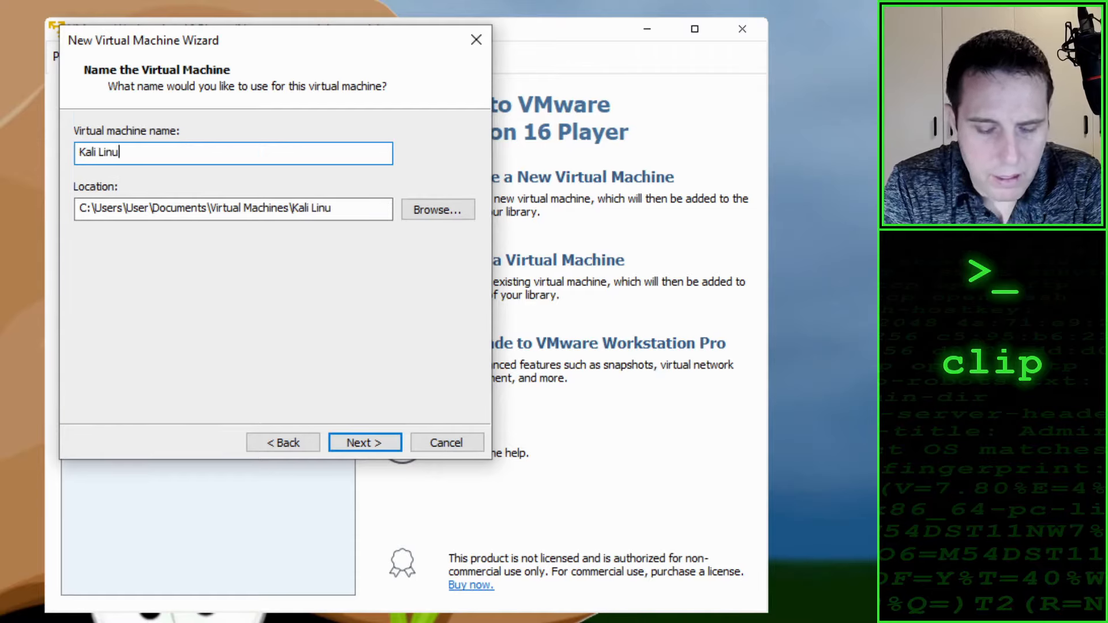
{"action": "type", "text": "x"}
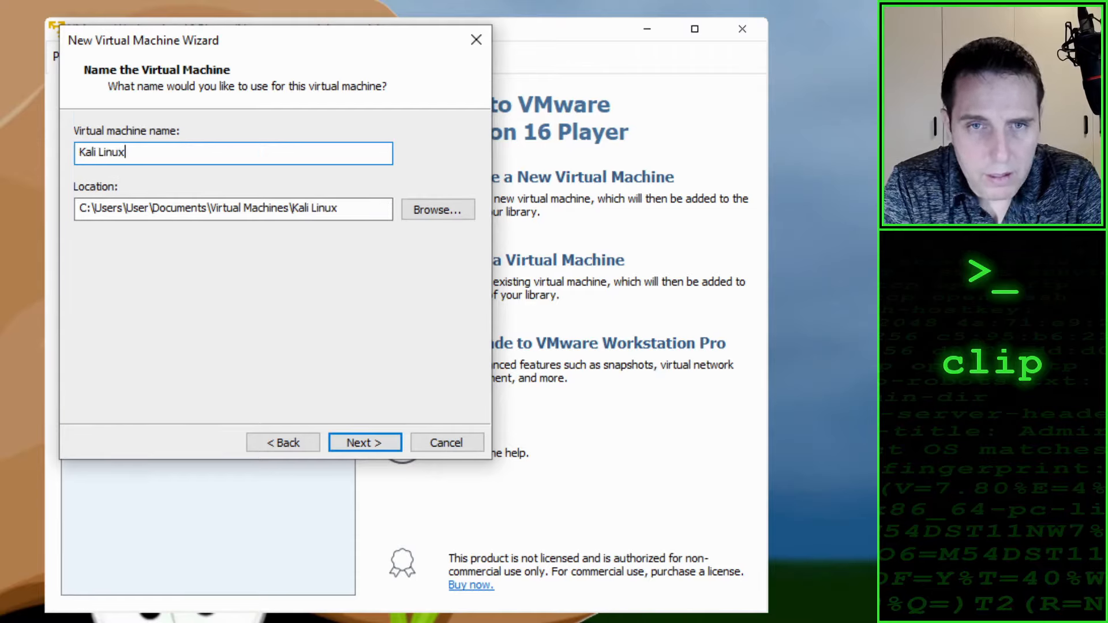
Step: Choose the VM's folder inside Hackeing Vidz on the Desktop as the virtual machine's location
{"action": "left_click", "coordinate": [430, 217]}
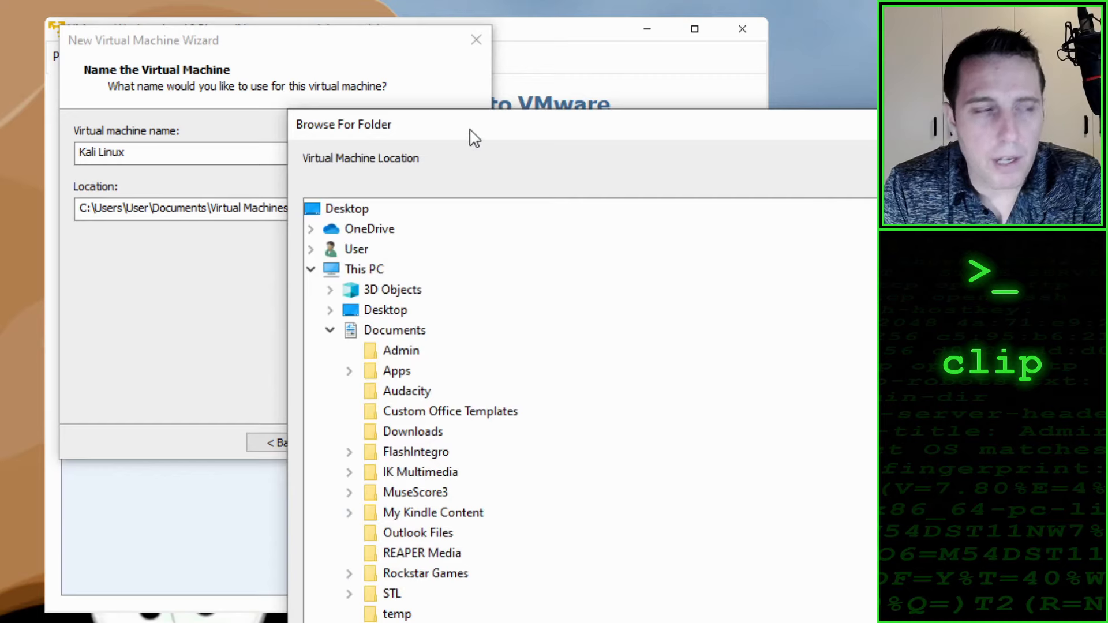
{"action": "left_click_drag", "start_coordinate": [473, 137], "coordinate": [222, 39]}
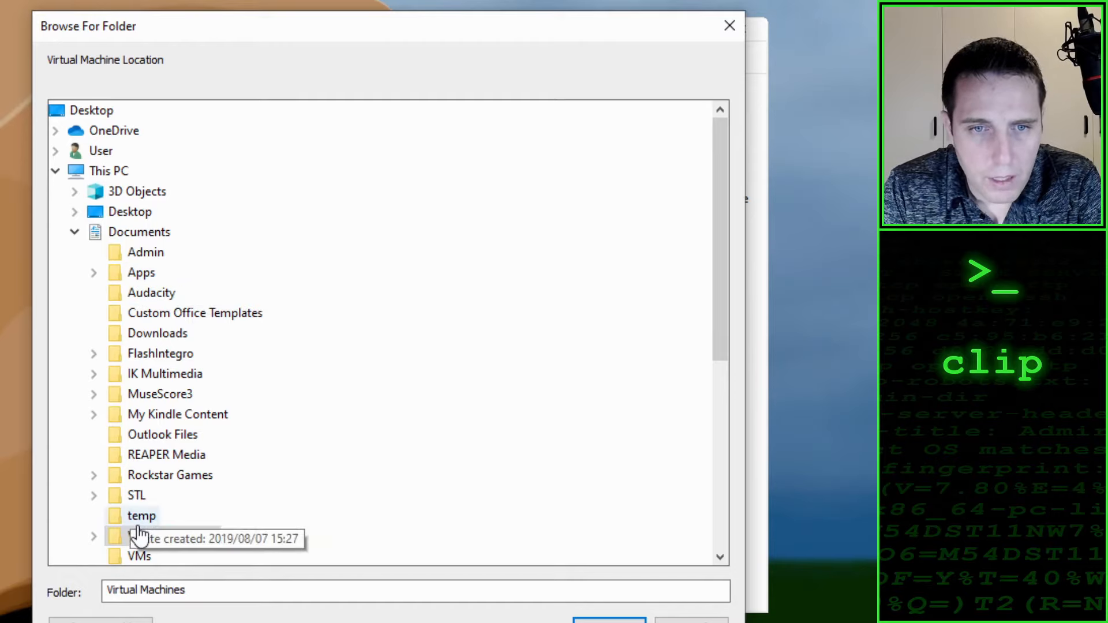
{"action": "left_click", "coordinate": [75, 232]}
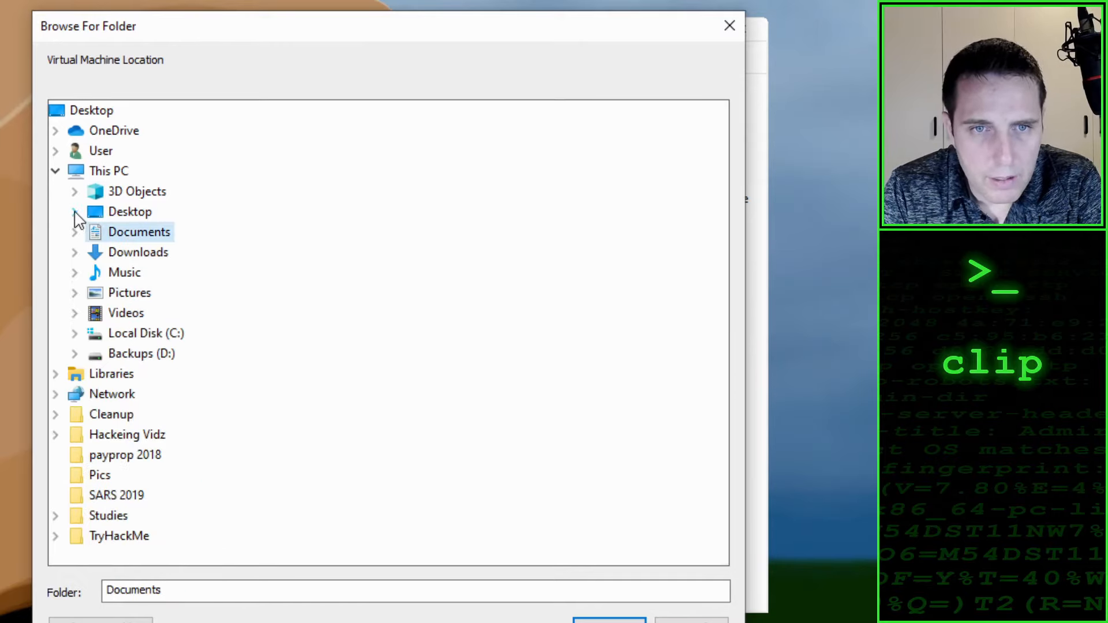
{"action": "left_click", "coordinate": [75, 212]}
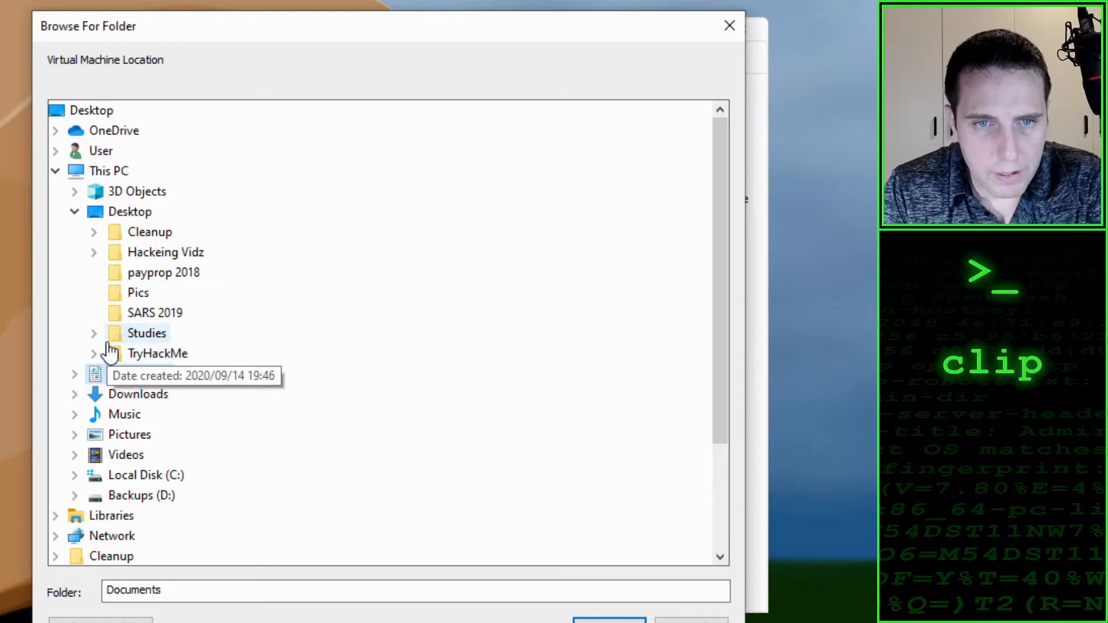
{"action": "left_click", "coordinate": [93, 252]}
{"action": "left_click", "coordinate": [114, 374]}
{"action": "left_click", "coordinate": [114, 374]}
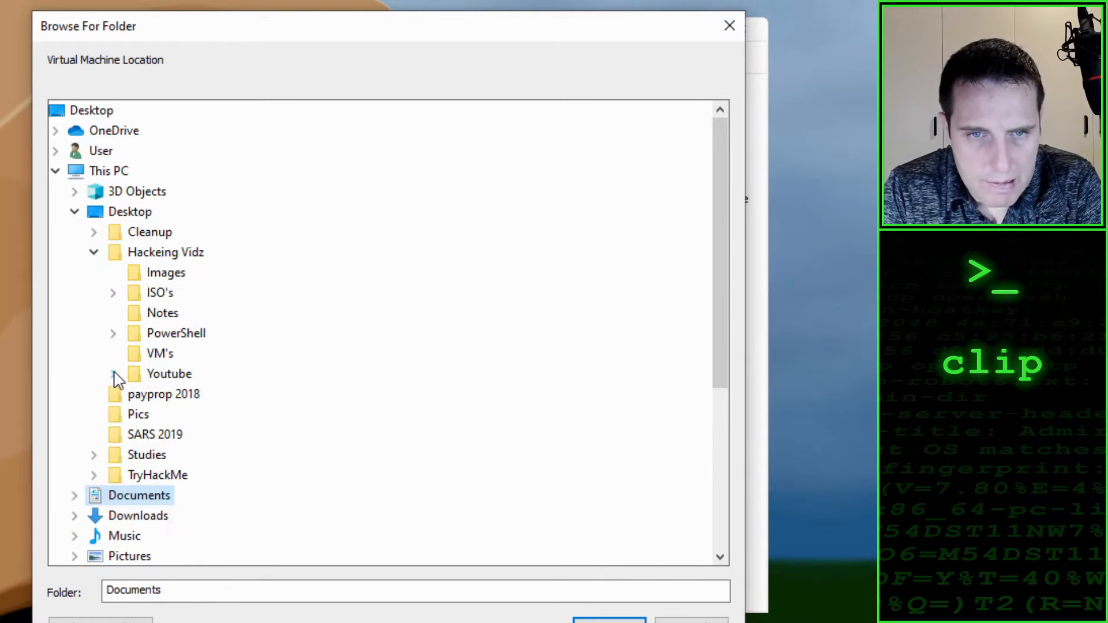
{"action": "left_click", "coordinate": [155, 353]}
{"action": "left_click", "coordinate": [609, 619]}
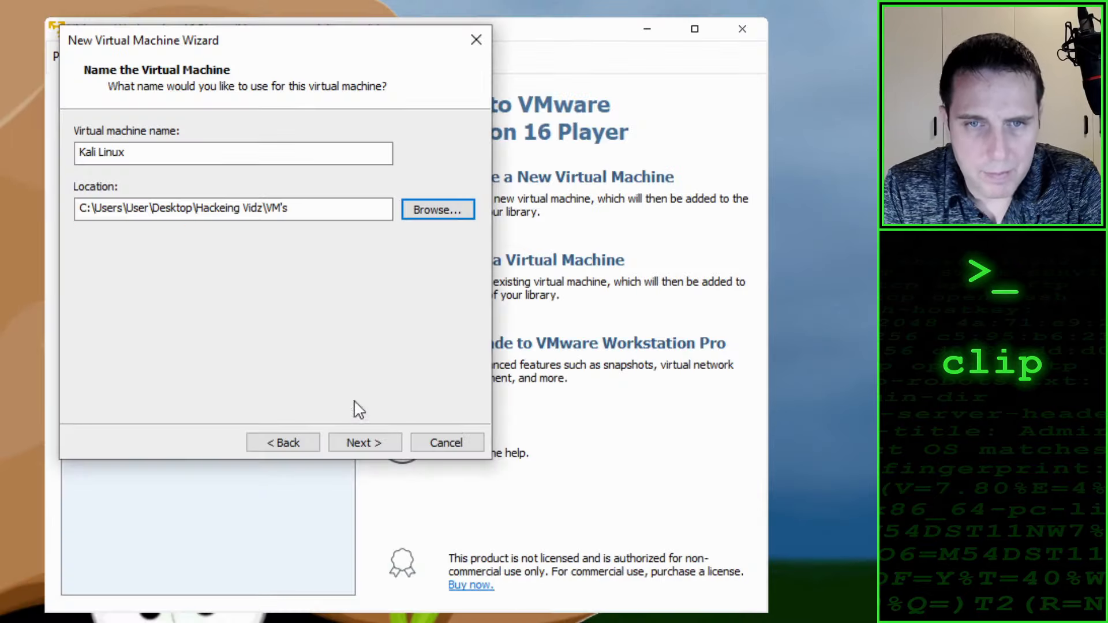
Step: Append a Kali Linux subfolder to the location path, giving C:\Users\User\Desktop\Hackeing Vidz\VM's\Kali Linux, and continue
{"action": "left_click", "coordinate": [316, 210]}
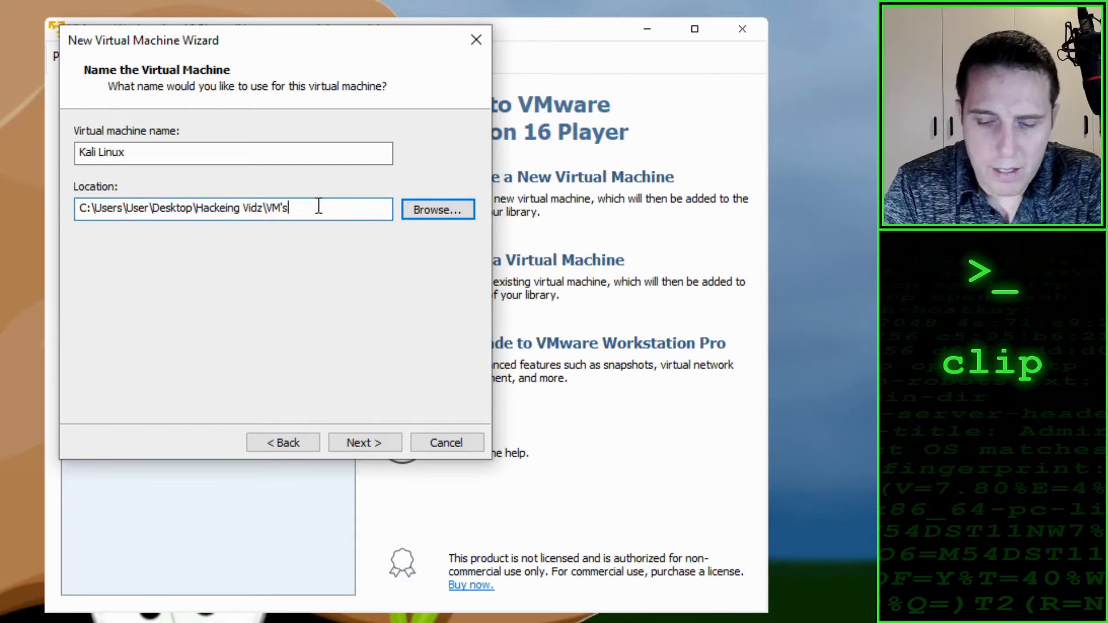
{"action": "type", "text": "\\Kali"}
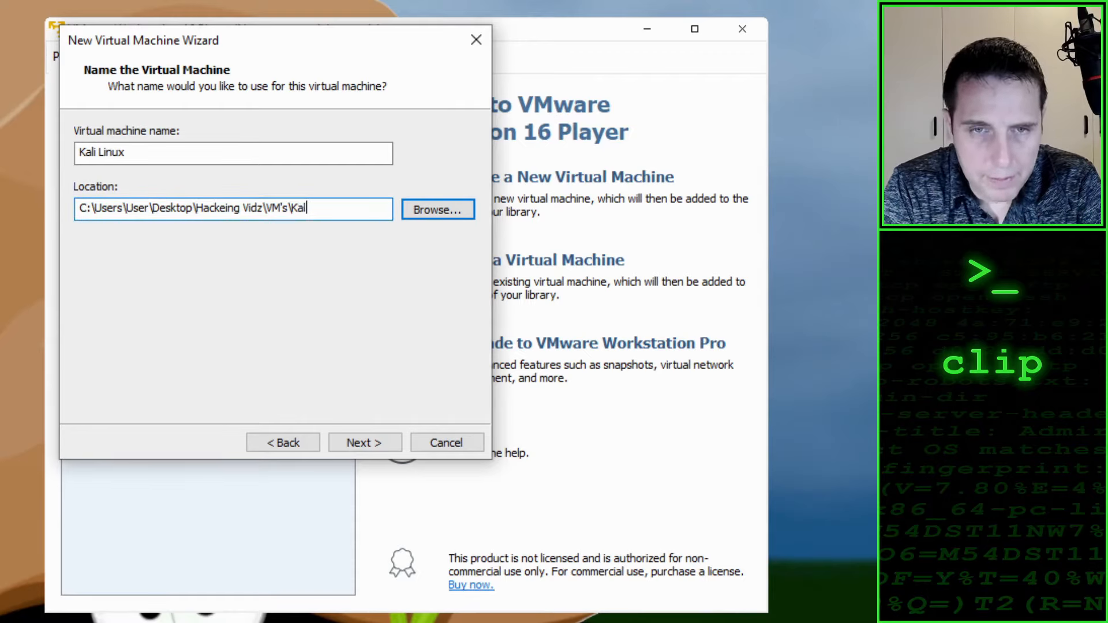
{"action": "type", "text": " Linux"}
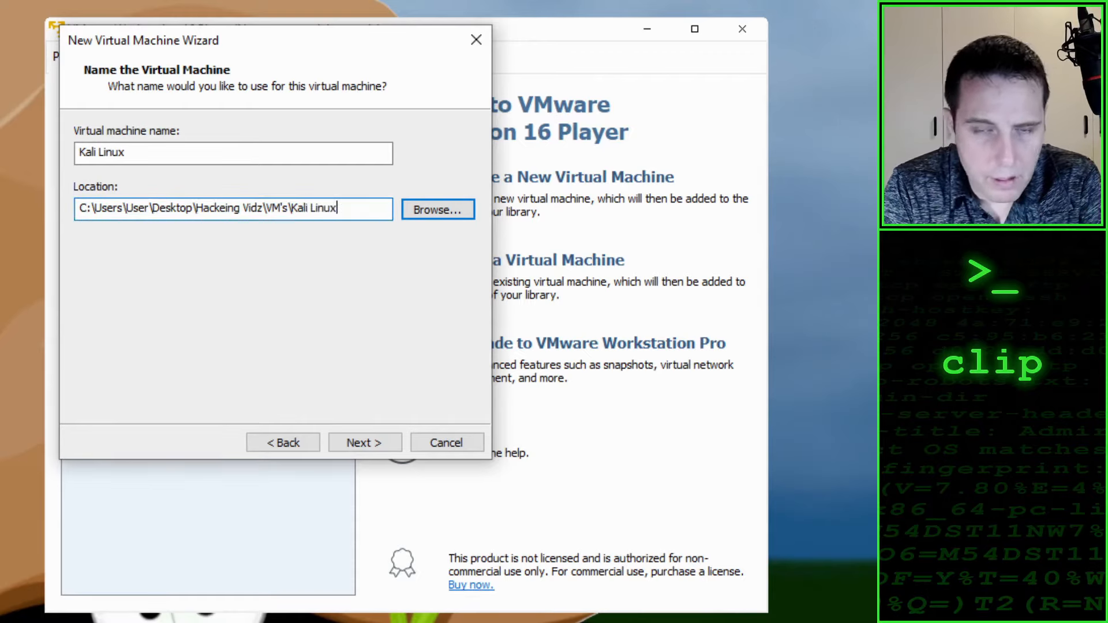
{"action": "left_click", "coordinate": [362, 444]}
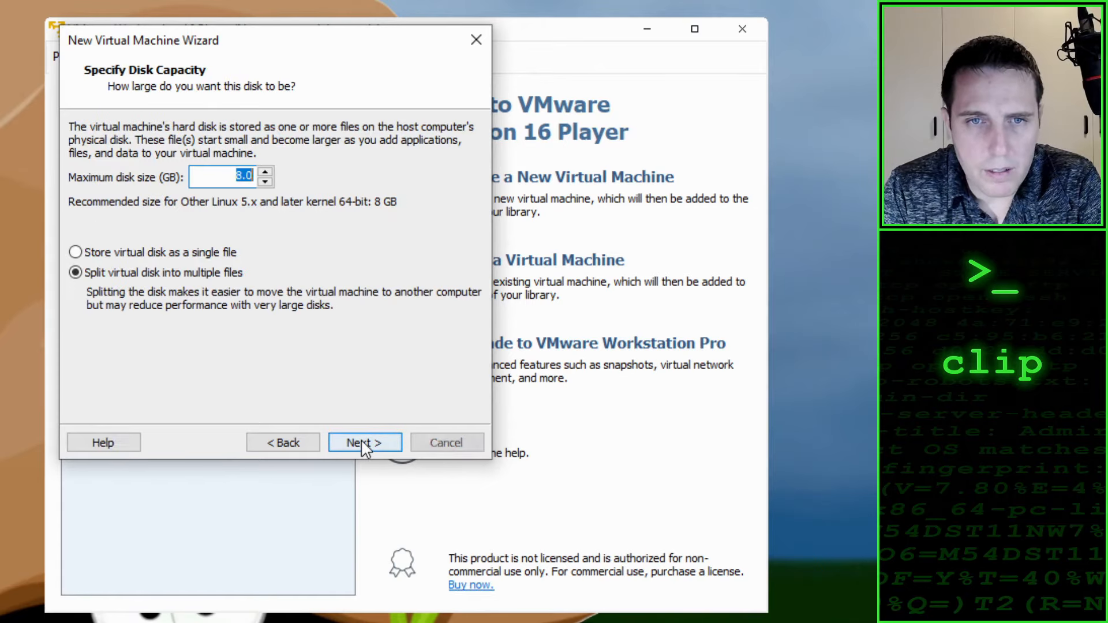
Step: Set the maximum disk size to 20 GB, keep the virtual disk split into multiple files, and continue
{"action": "left_click", "coordinate": [231, 179]}
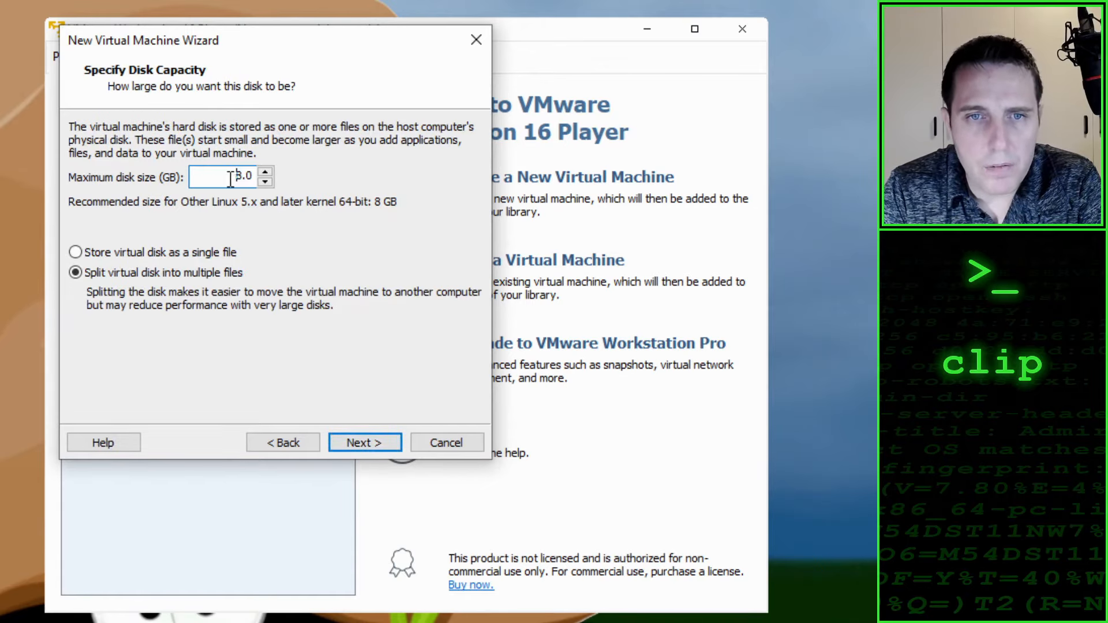
{"action": "left_click_drag", "start_coordinate": [219, 178], "coordinate": [273, 178]}
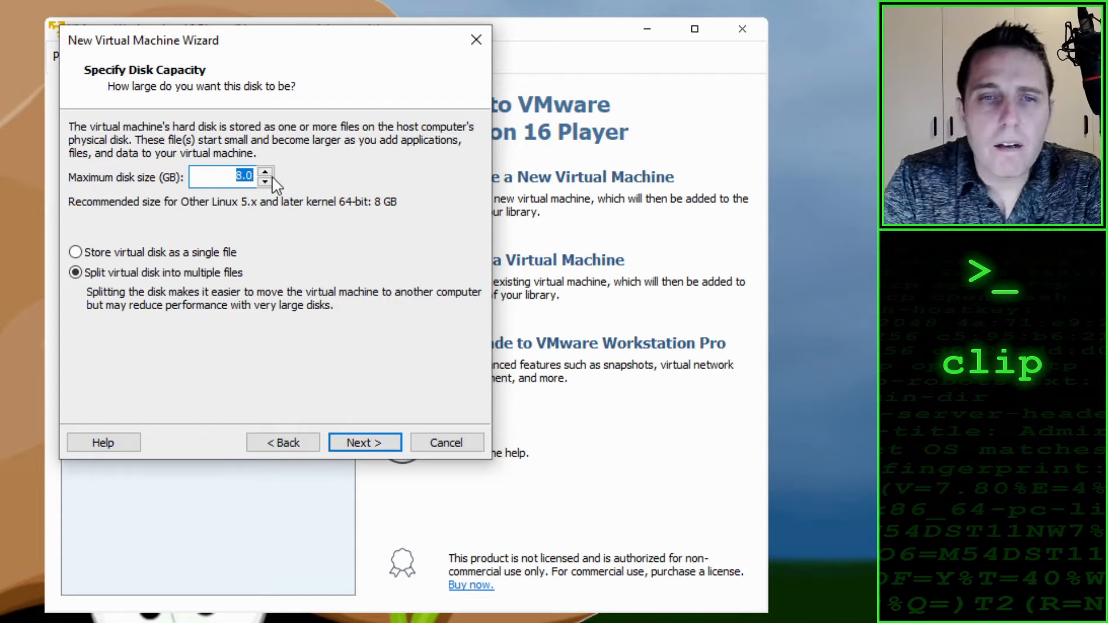
{"action": "type", "text": "20"}
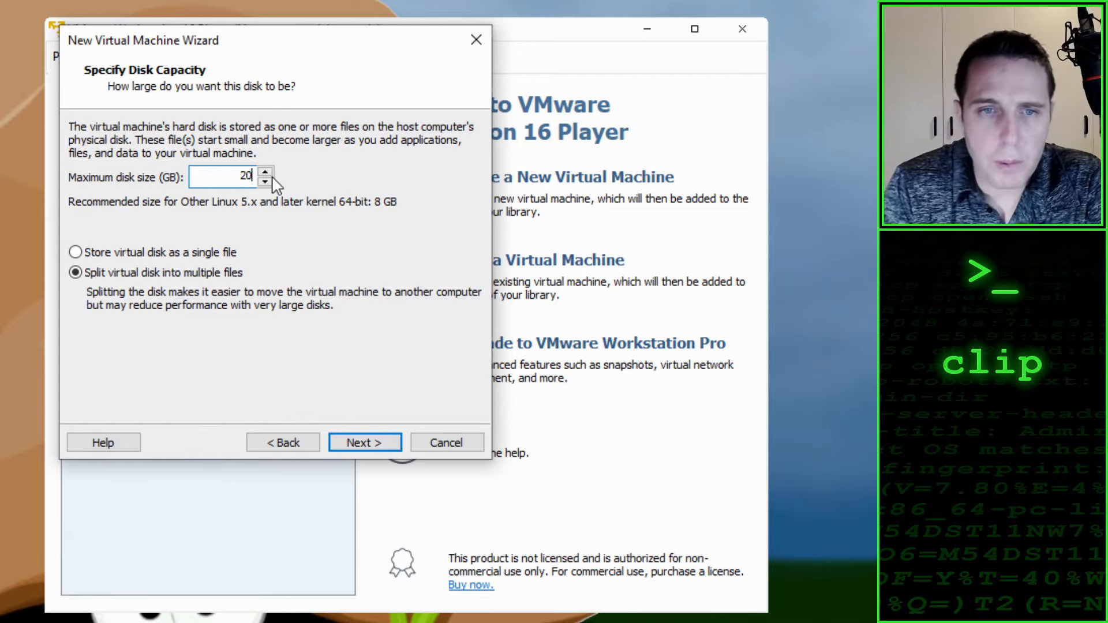
{"action": "left_click", "coordinate": [369, 442]}
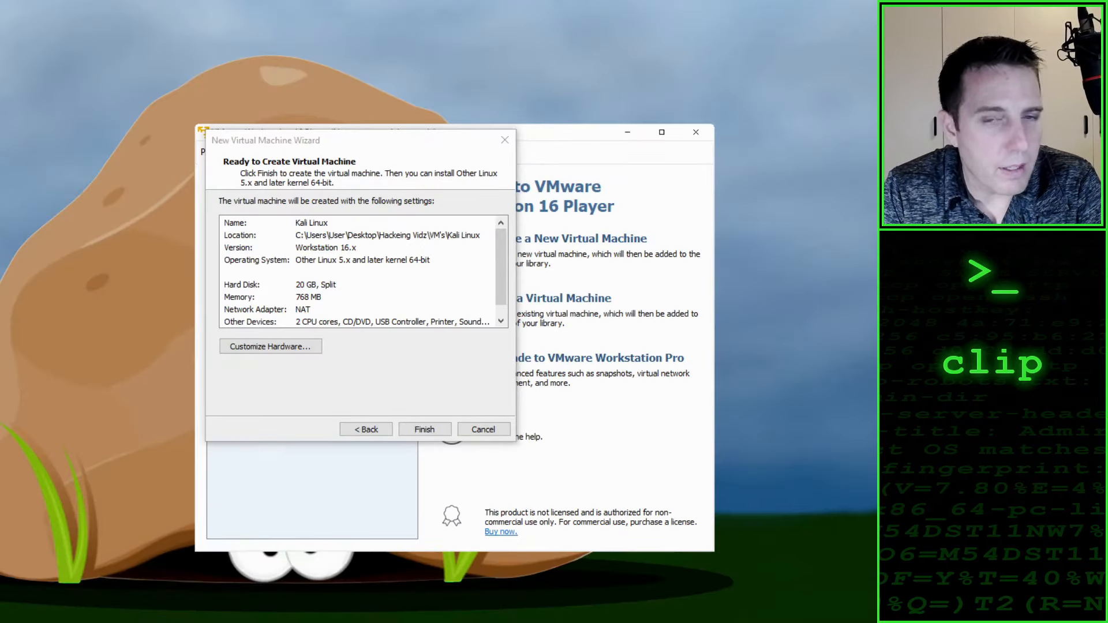
Step: Customize the hardware to allocate 4096 MB of memory, and finish creating the virtual machine
{"action": "left_click", "coordinate": [295, 349]}
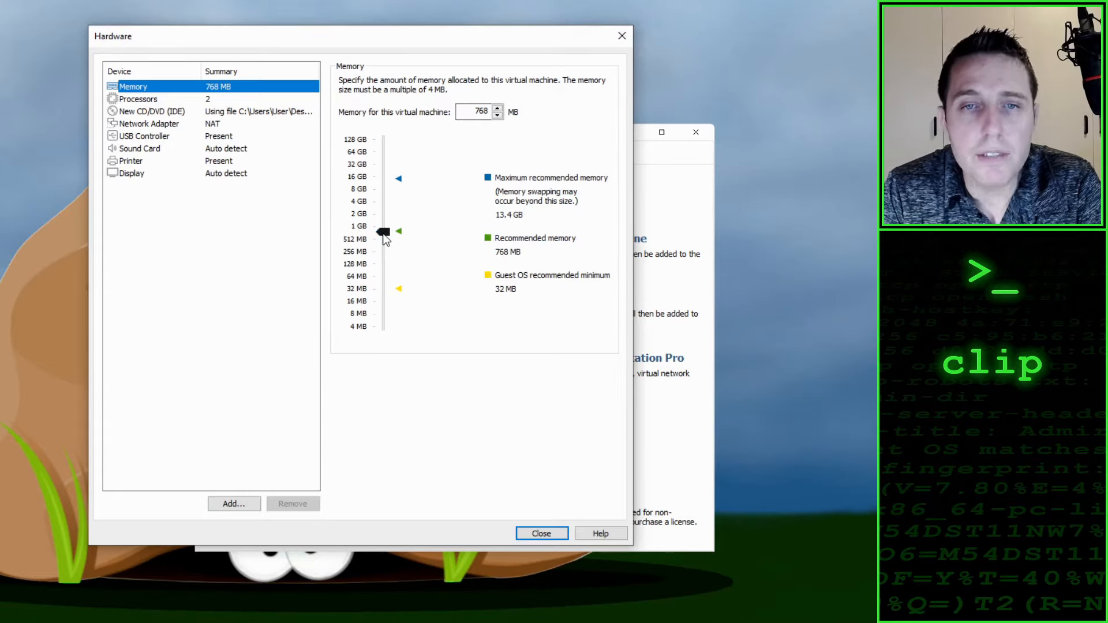
{"action": "left_click_drag", "start_coordinate": [383, 235], "coordinate": [393, 216]}
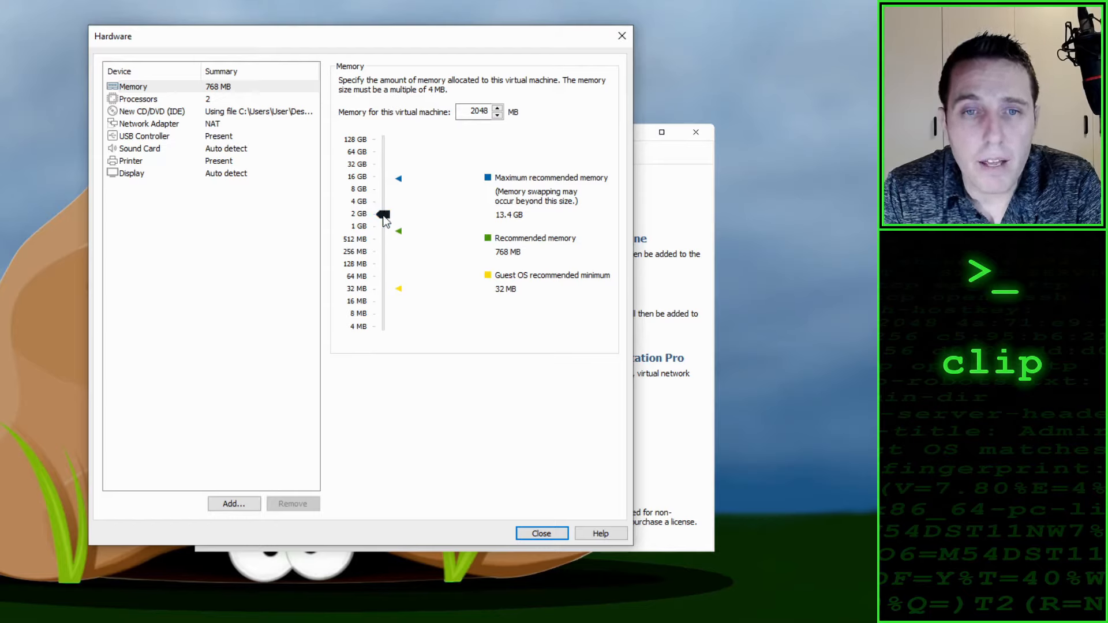
{"action": "left_click_drag", "start_coordinate": [384, 218], "coordinate": [392, 203]}
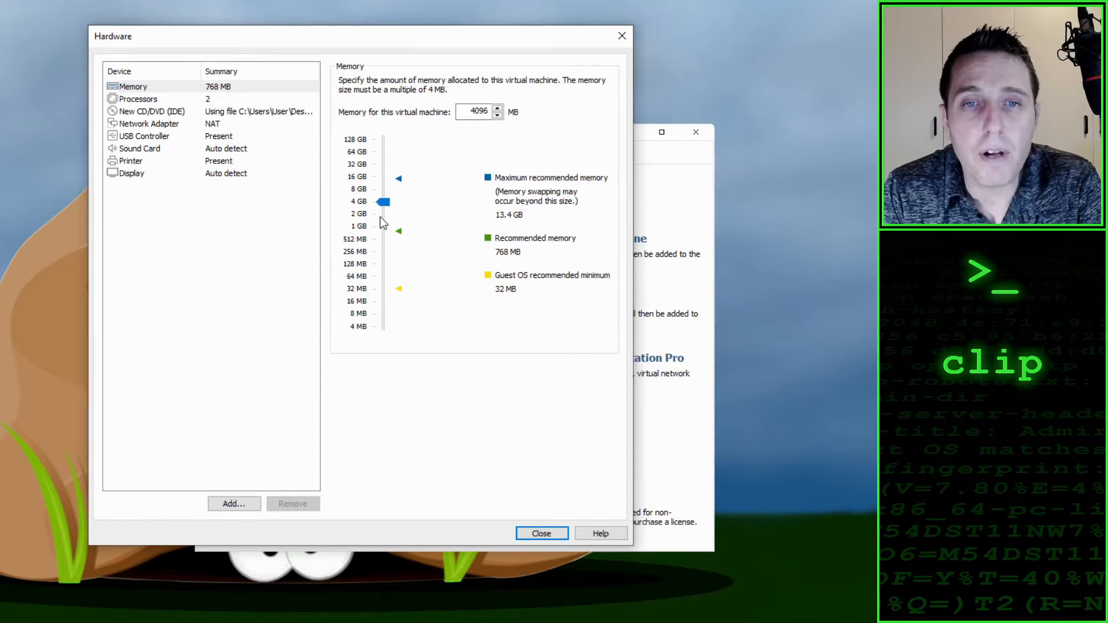
{"action": "left_click", "coordinate": [547, 534]}
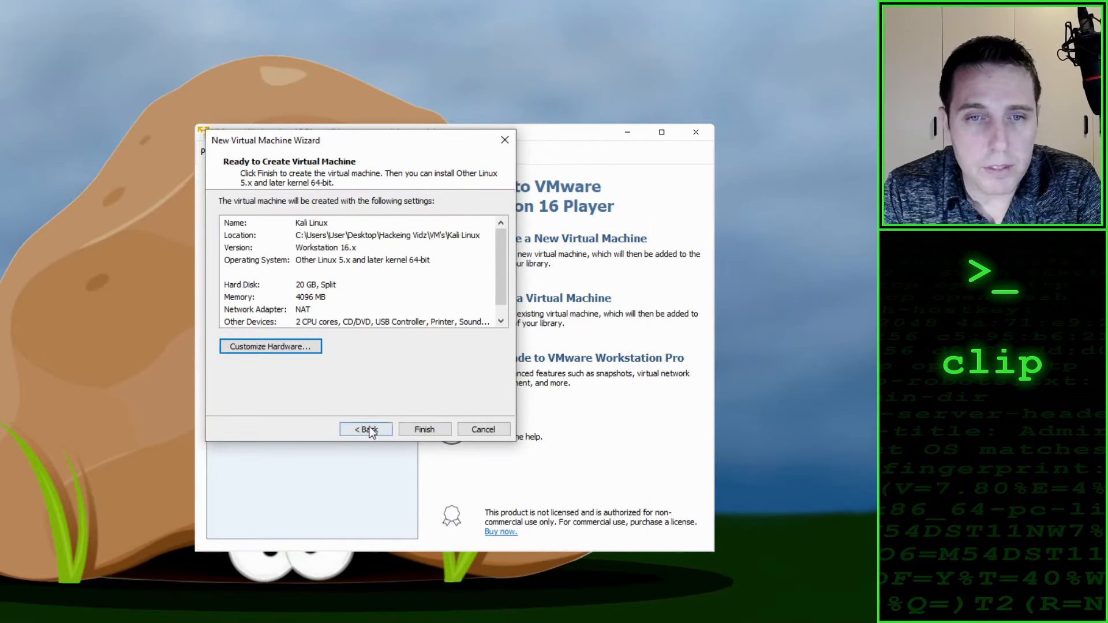
{"action": "left_click", "coordinate": [427, 430]}
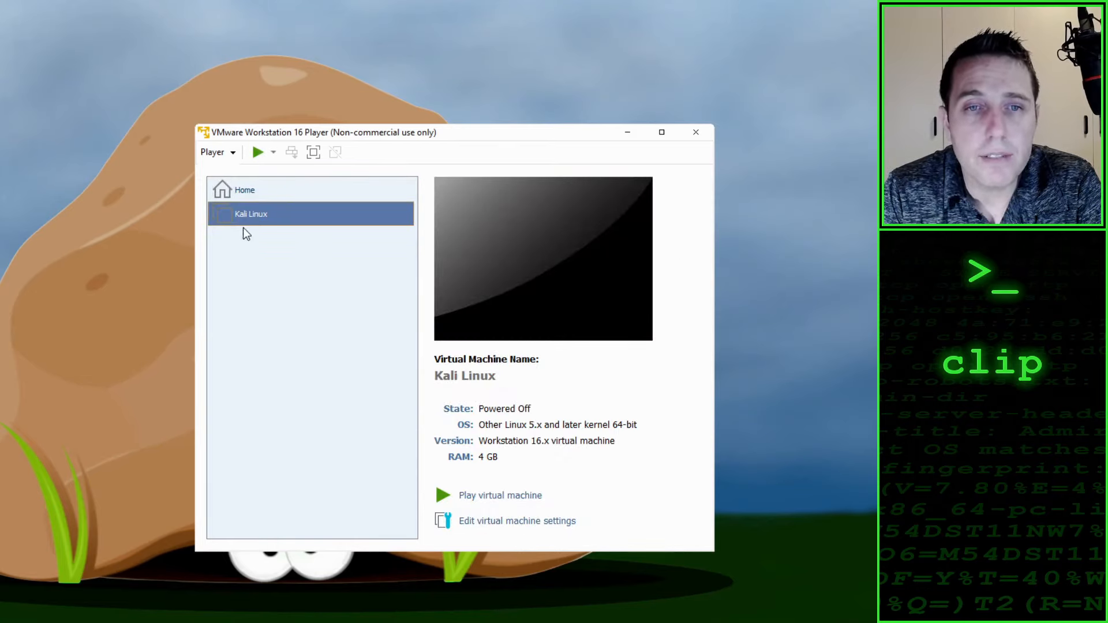
Step: Start the Kali Linux virtual machine and launch the Graphical install from its installer menu
{"action": "double_click", "coordinate": [264, 217]}
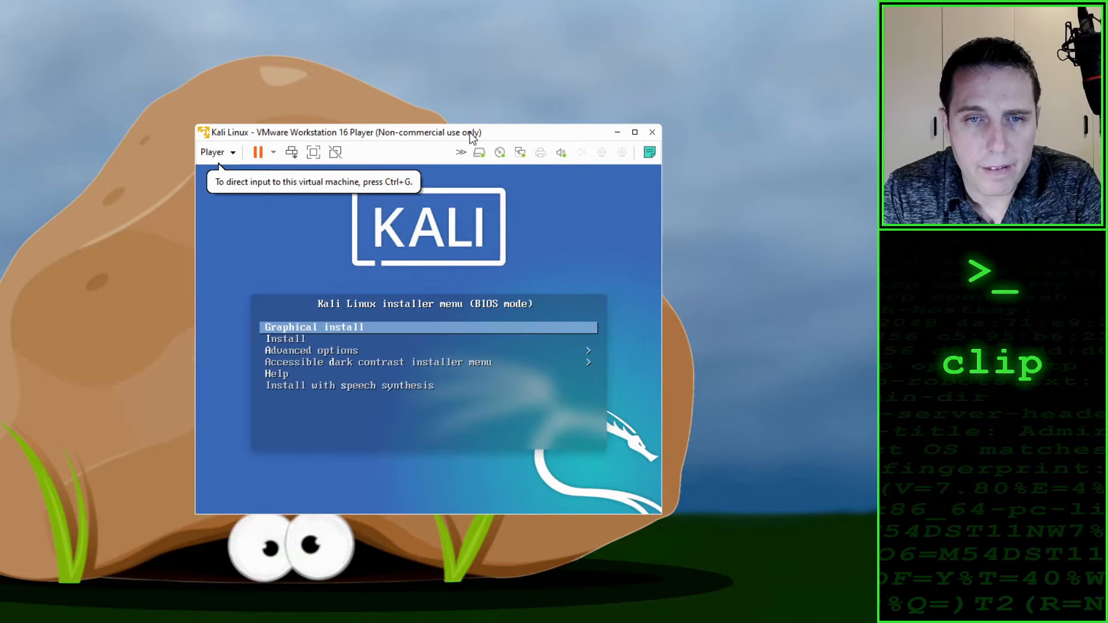
{"action": "left_click", "coordinate": [365, 306]}
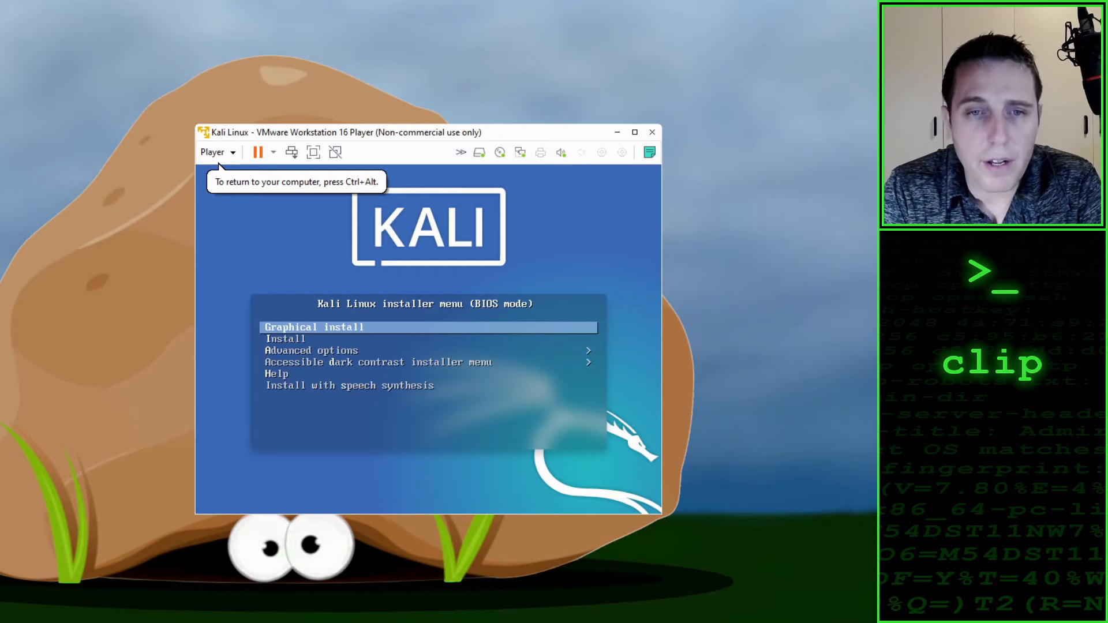
{"action": "key", "text": "Return"}
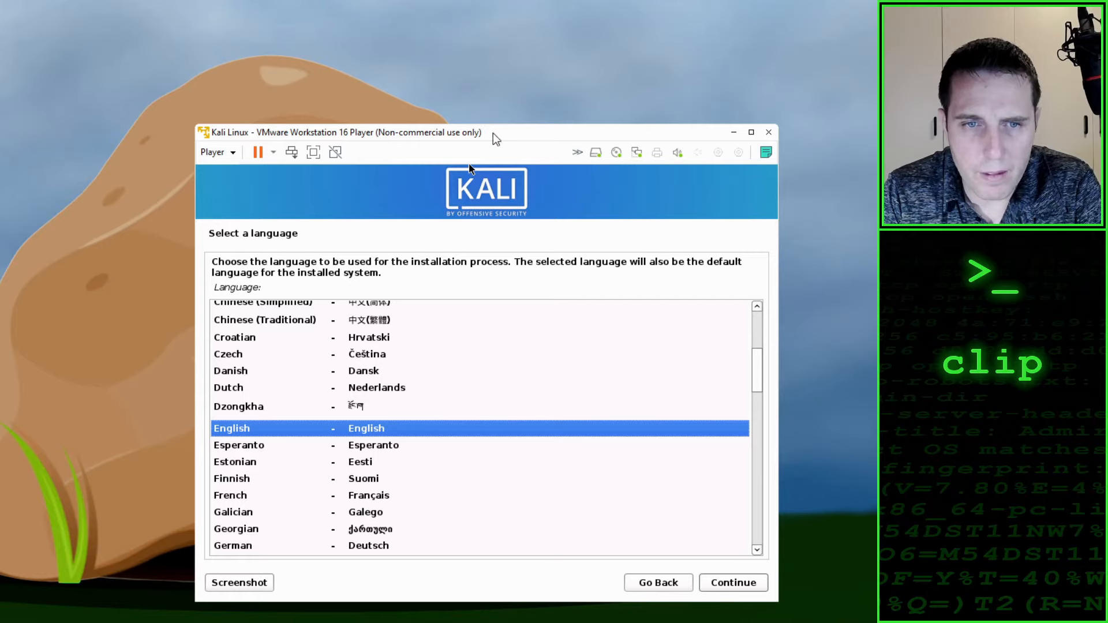
Step: Configure the installer's regional settings with English as language, South Africa as location and American English as keymap
{"action": "left_click_drag", "start_coordinate": [493, 132], "coordinate": [462, 78]}
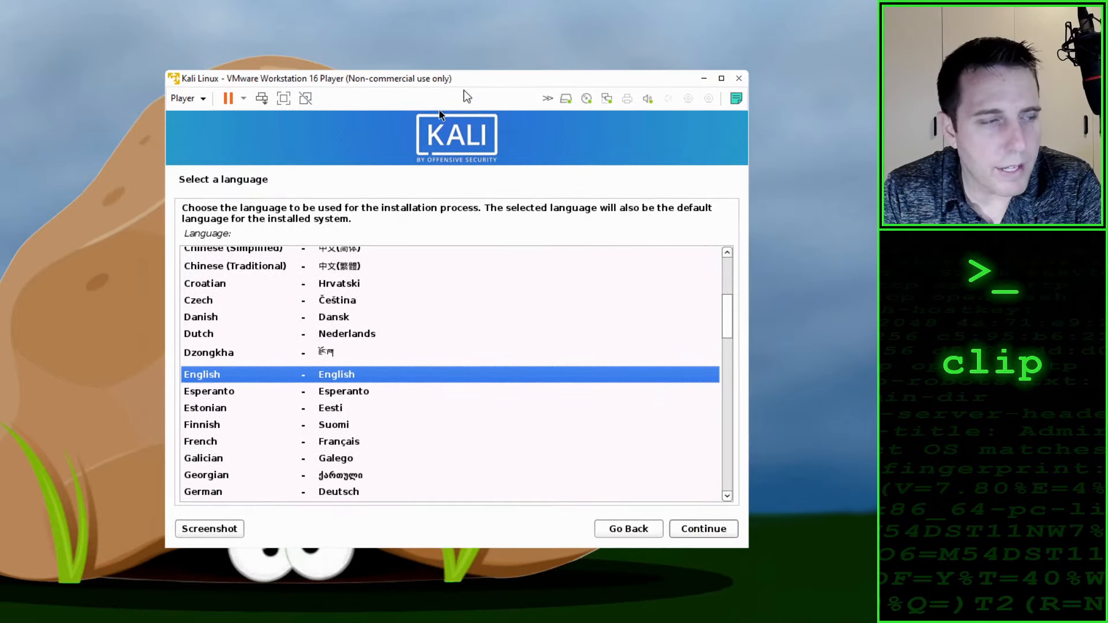
{"action": "left_click", "coordinate": [718, 534]}
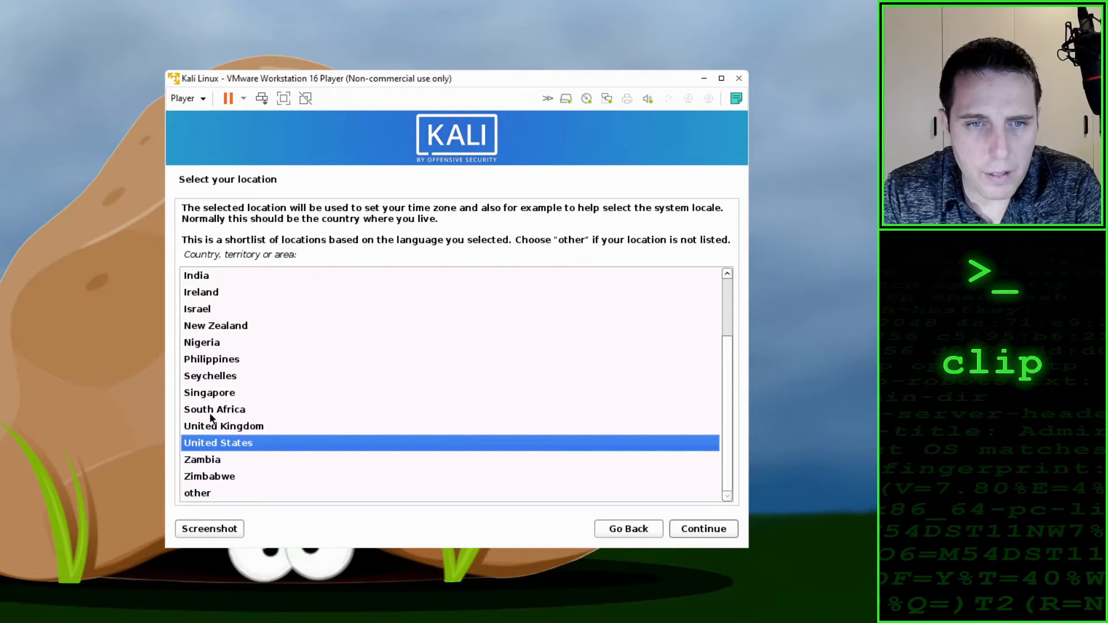
{"action": "left_click", "coordinate": [213, 411]}
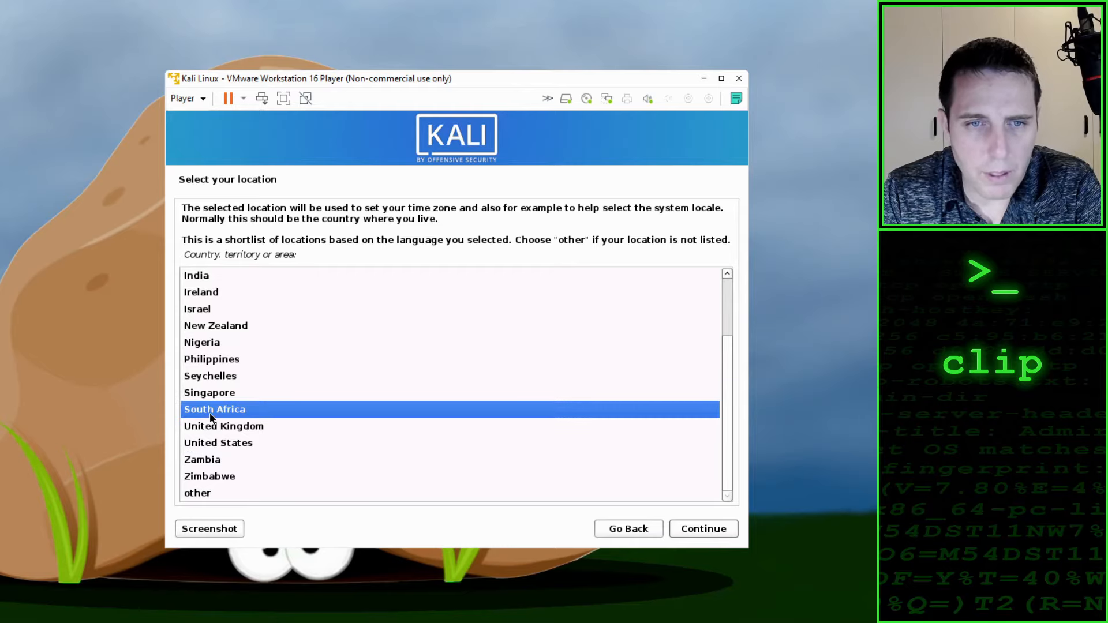
{"action": "left_click", "coordinate": [720, 532]}
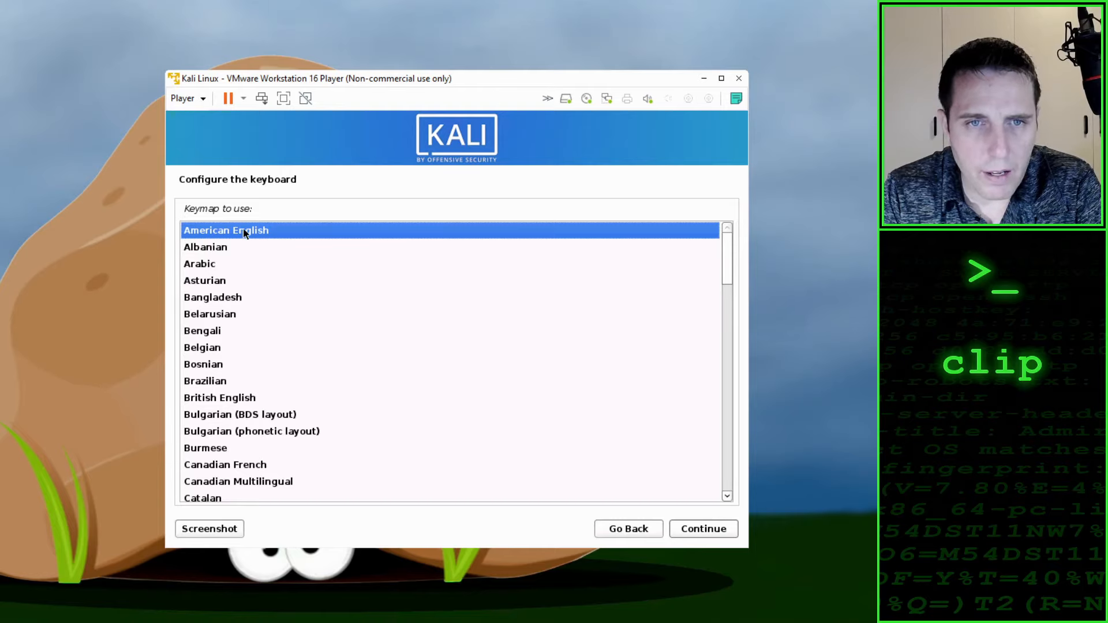
{"action": "left_click", "coordinate": [721, 533]}
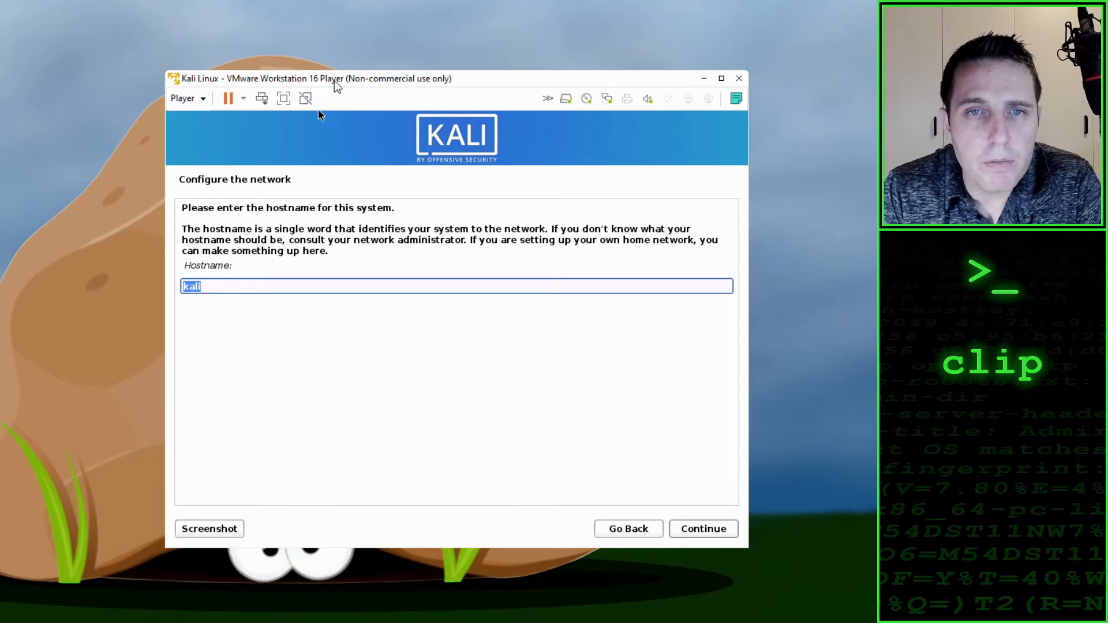
Step: Replace the hostname with diamond and leave the domain name empty, continuing past both network pages
{"action": "left_click_drag", "start_coordinate": [334, 80], "coordinate": [340, 81]}
{"action": "left_click", "coordinate": [234, 287]}
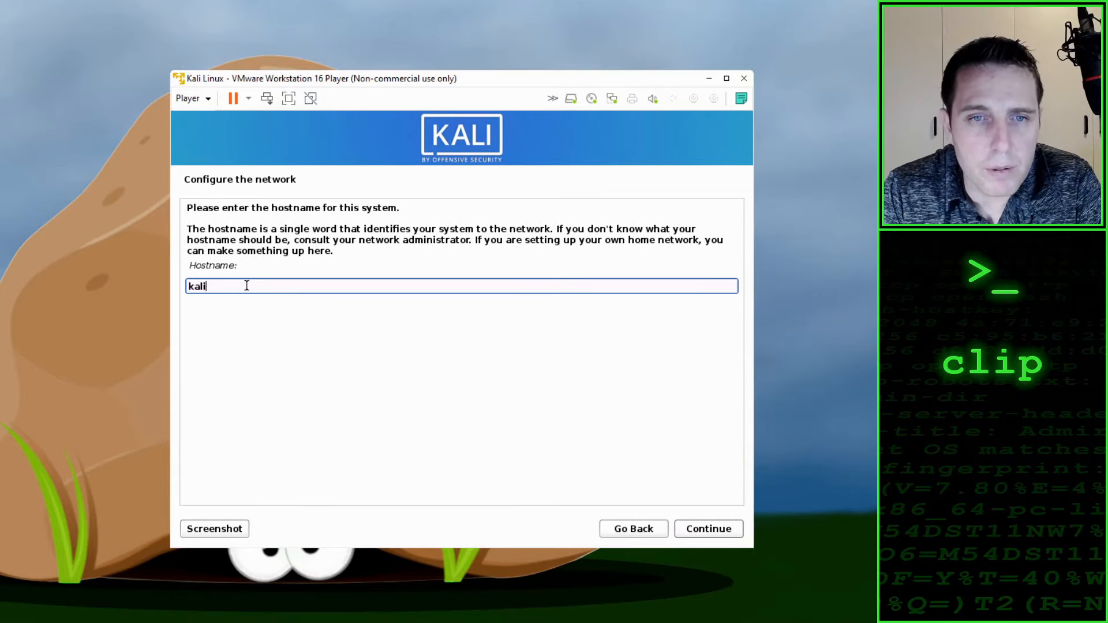
{"action": "key", "text": "BackSpace"}
{"action": "key", "text": "BackSpace"}
{"action": "key", "text": "BackSpace"}
{"action": "key", "text": "BackSpace"}
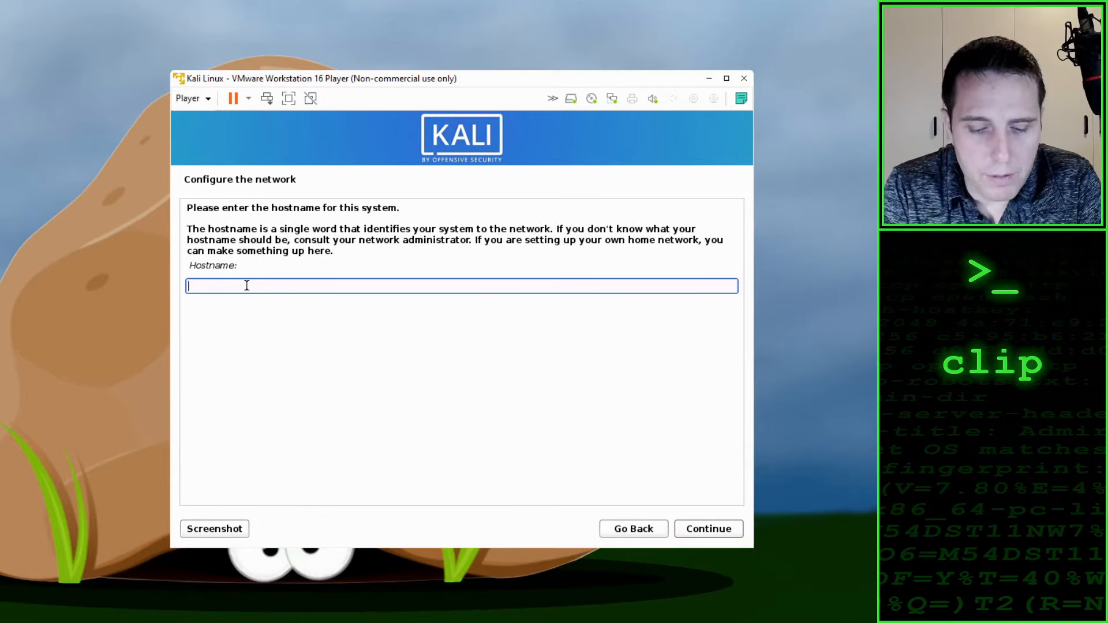
{"action": "type", "text": "diamond"}
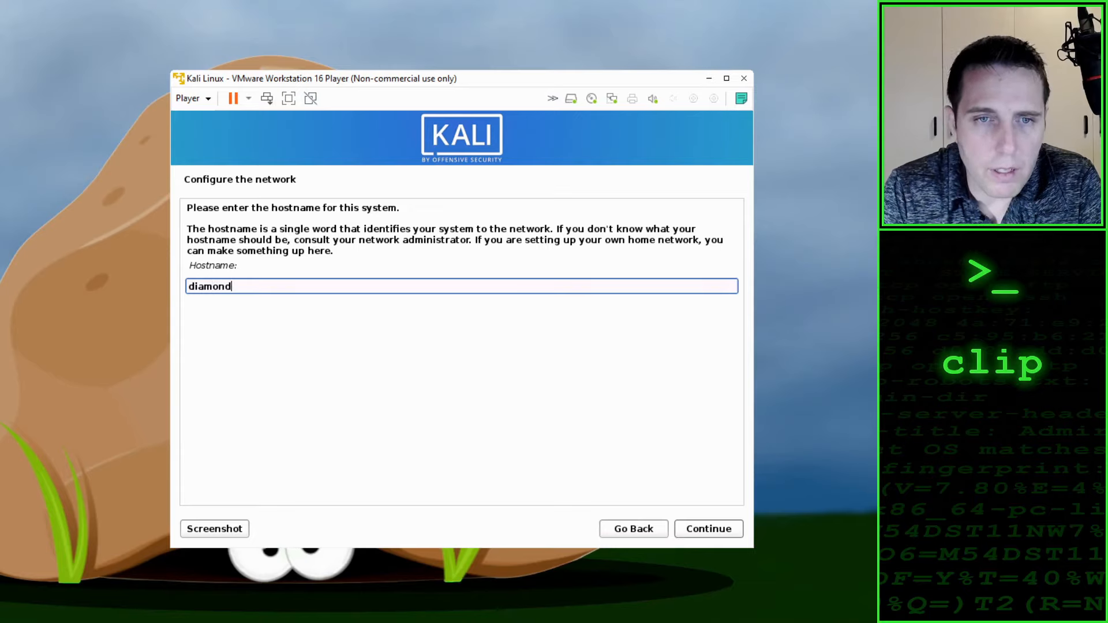
{"action": "left_click", "coordinate": [707, 529]}
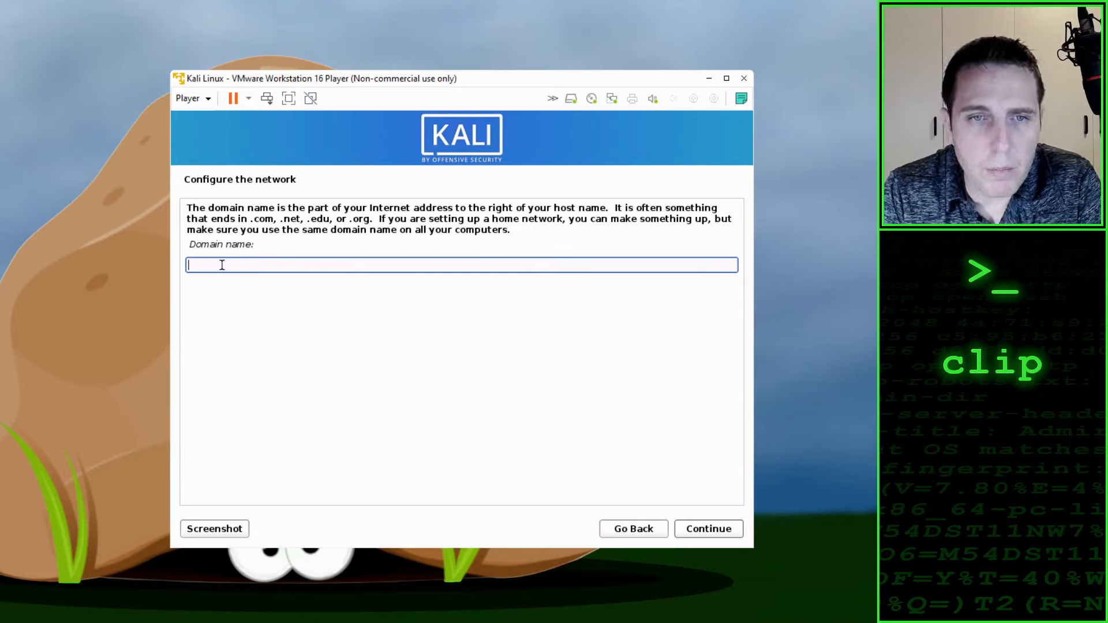
{"action": "left_click", "coordinate": [711, 529]}
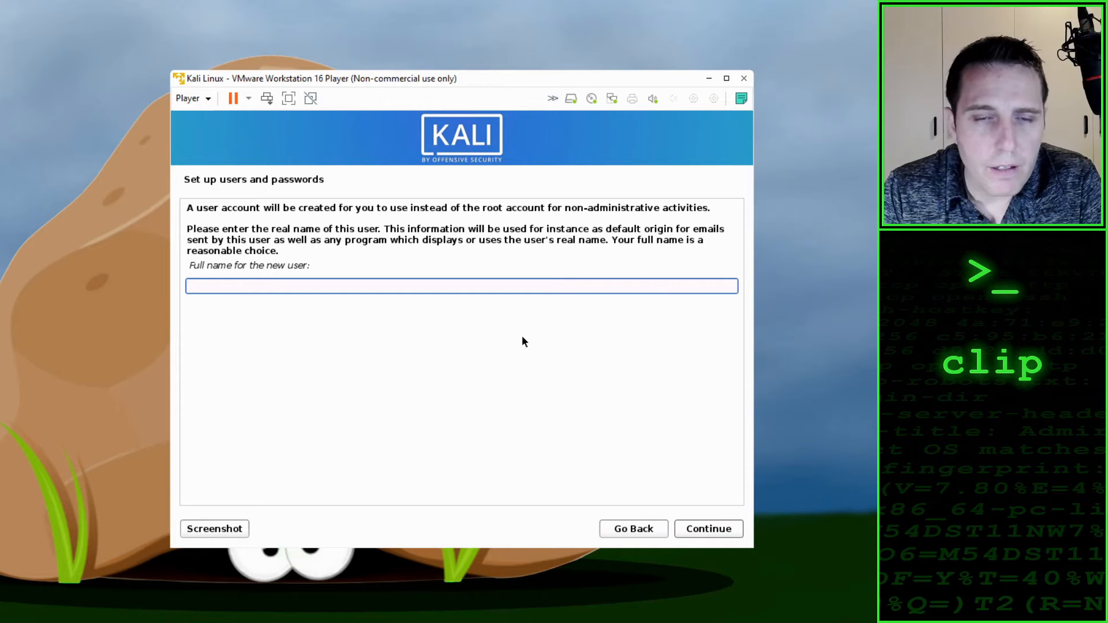
Step: Enter clip as the new user's full name and keep clip as the account username
{"action": "type", "text": "clip"}
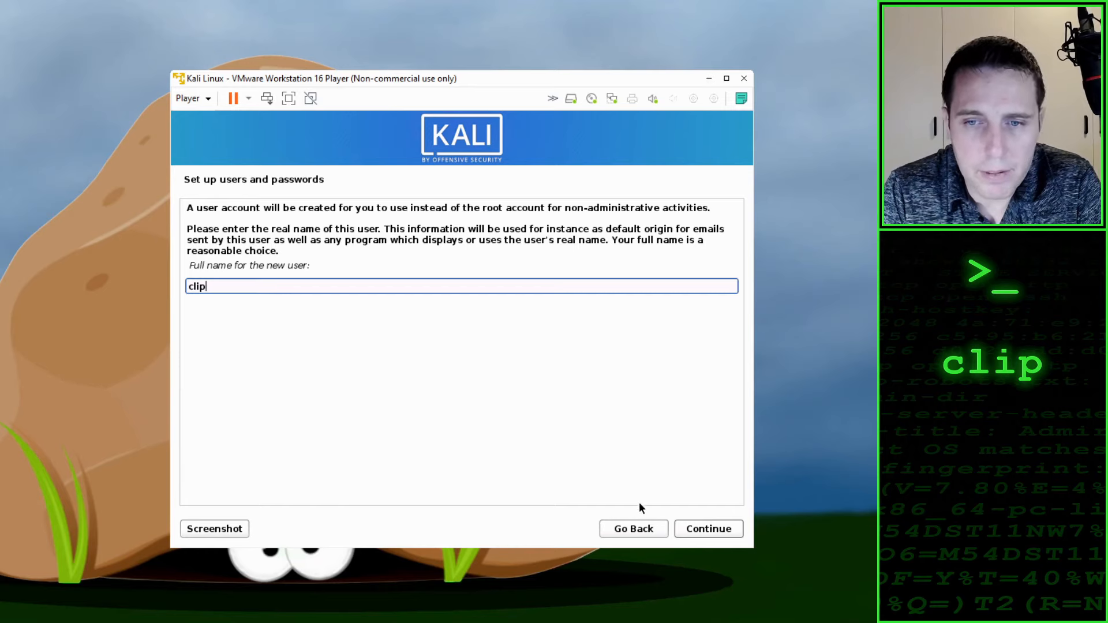
{"action": "left_click", "coordinate": [706, 533]}
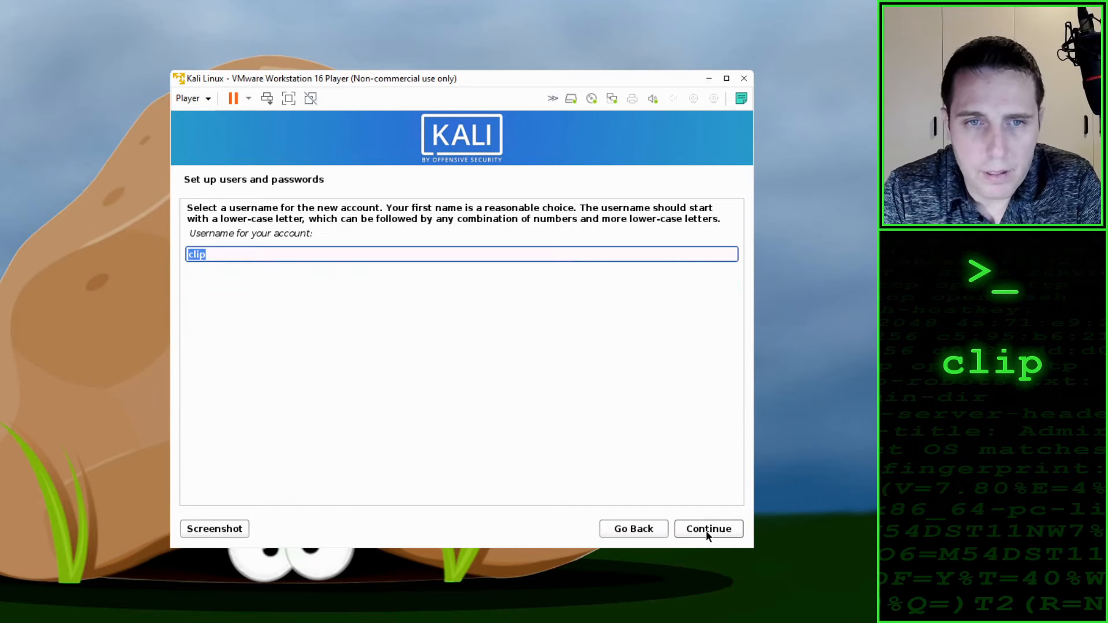
{"action": "left_click", "coordinate": [225, 253]}
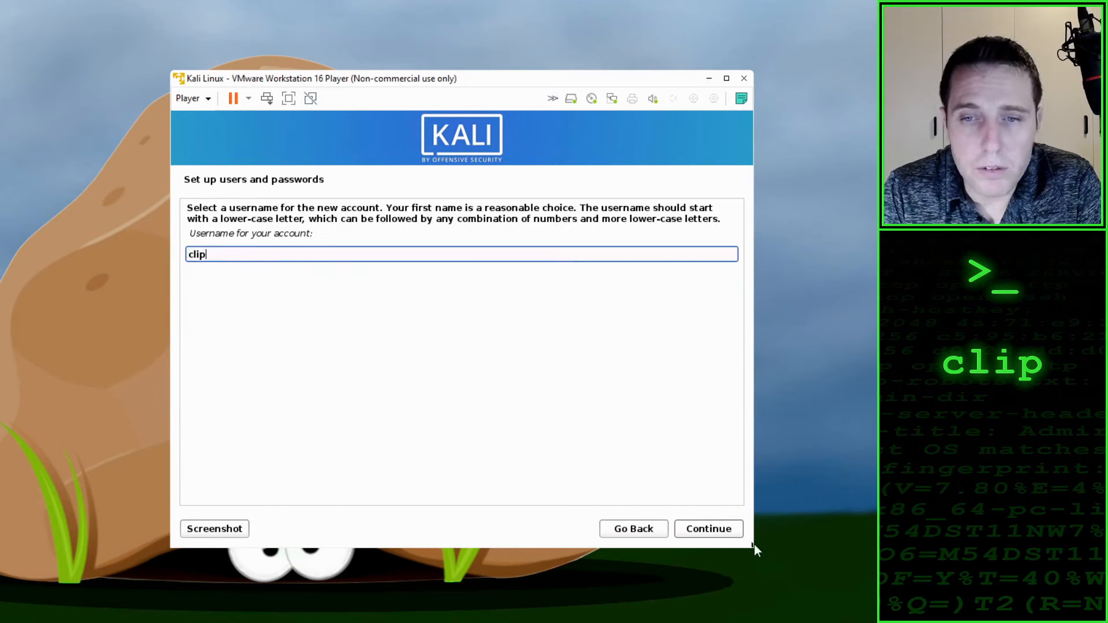
{"action": "left_click", "coordinate": [709, 532]}
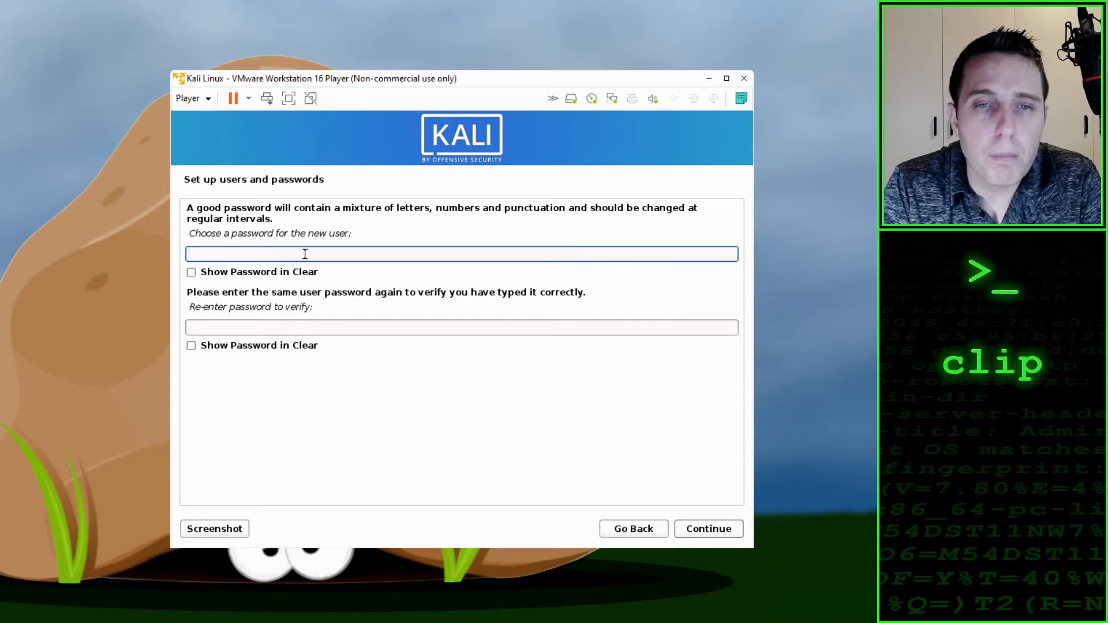
Step: Enter the new user's password, repeat it in the verification field, and continue to disk partitioning
{"action": "type", "text": "●●●●●●"}
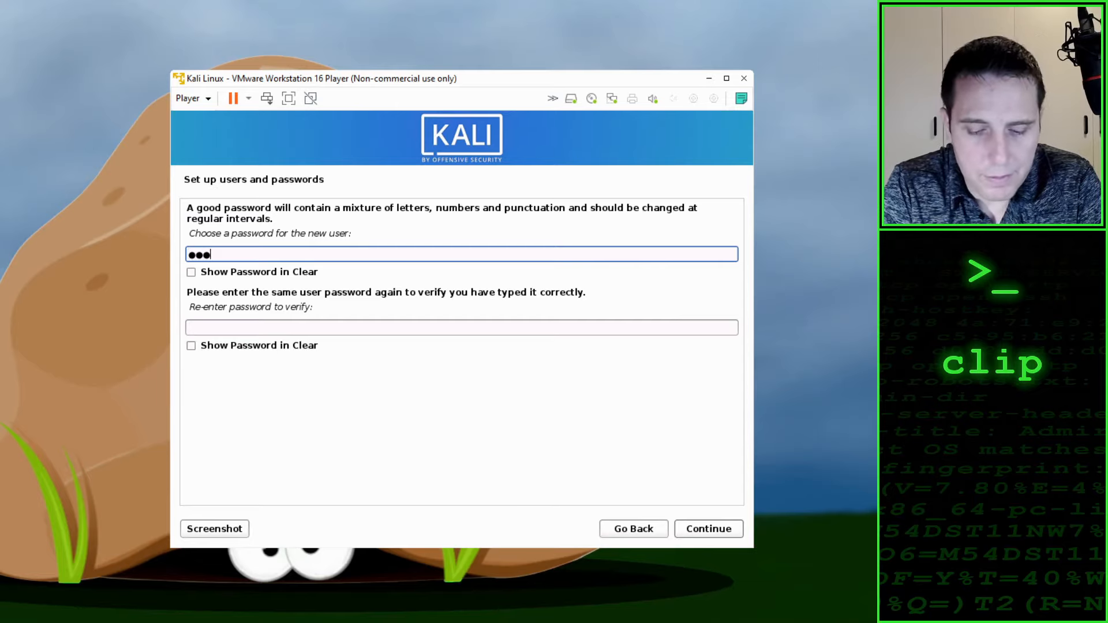
{"action": "type", "text": "●●●●"}
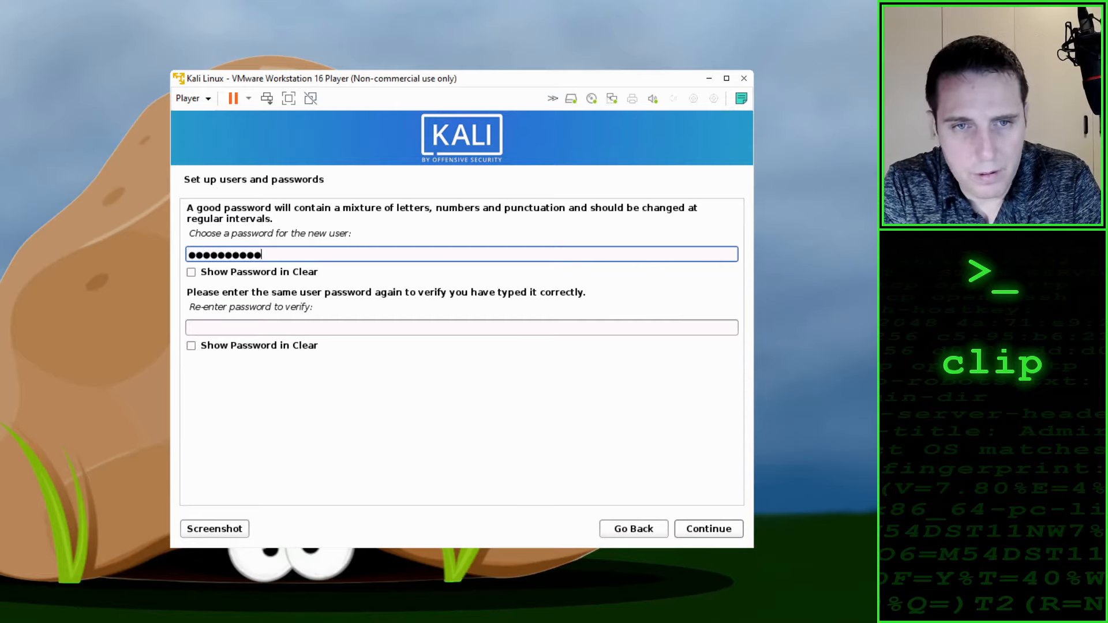
{"action": "key", "text": "Tab"}
{"action": "key", "text": "Tab"}
{"action": "type", "text": "●●●●●"}
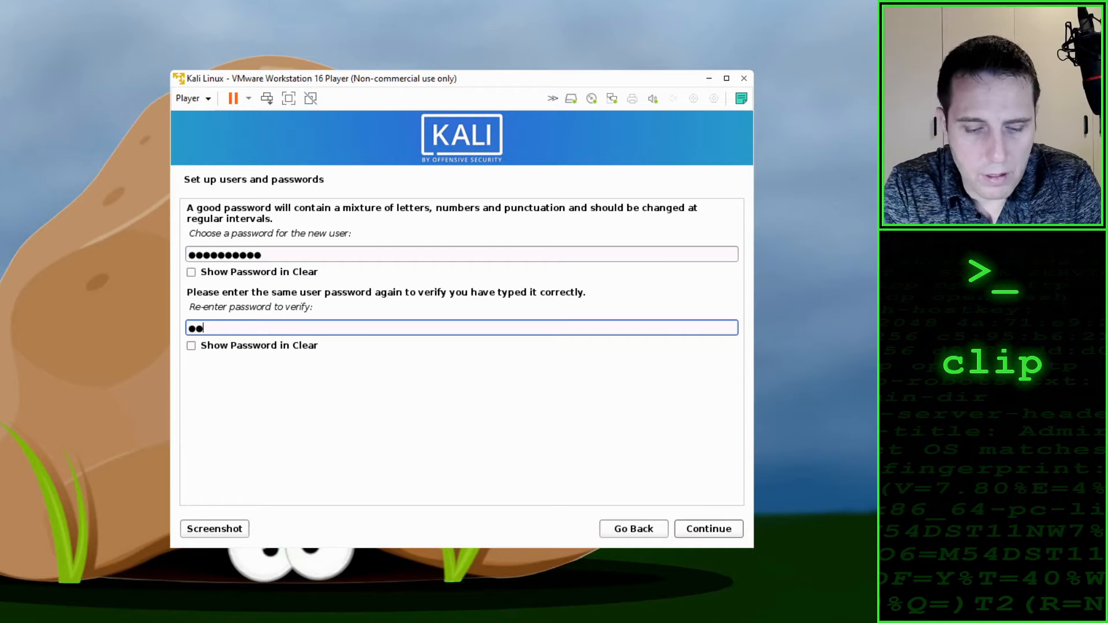
{"action": "type", "text": "●●●●●"}
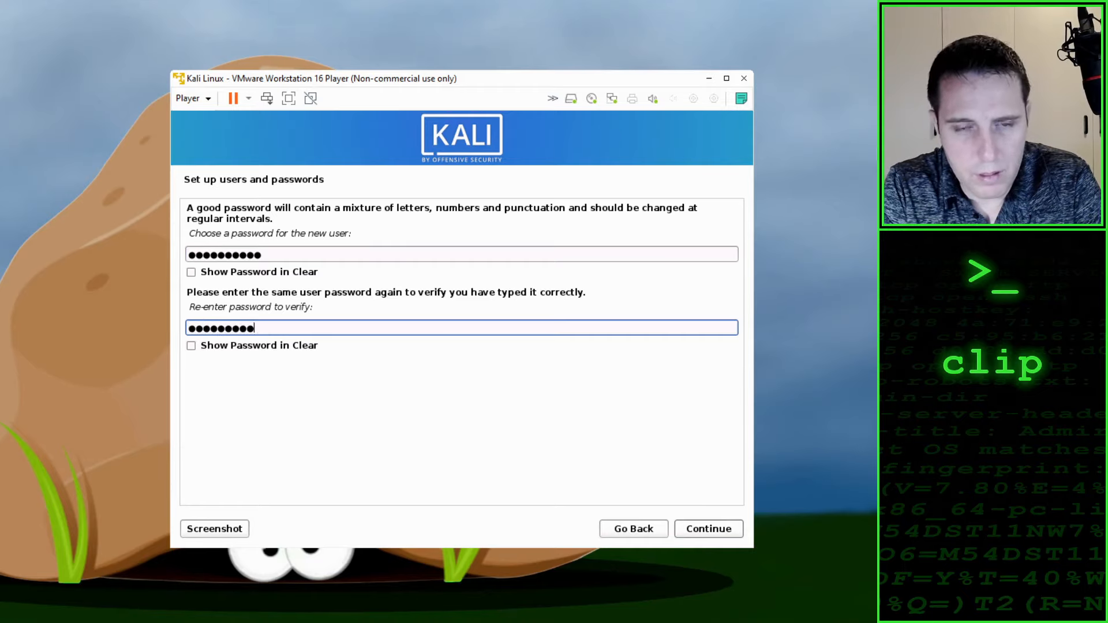
{"action": "left_click", "coordinate": [717, 528]}
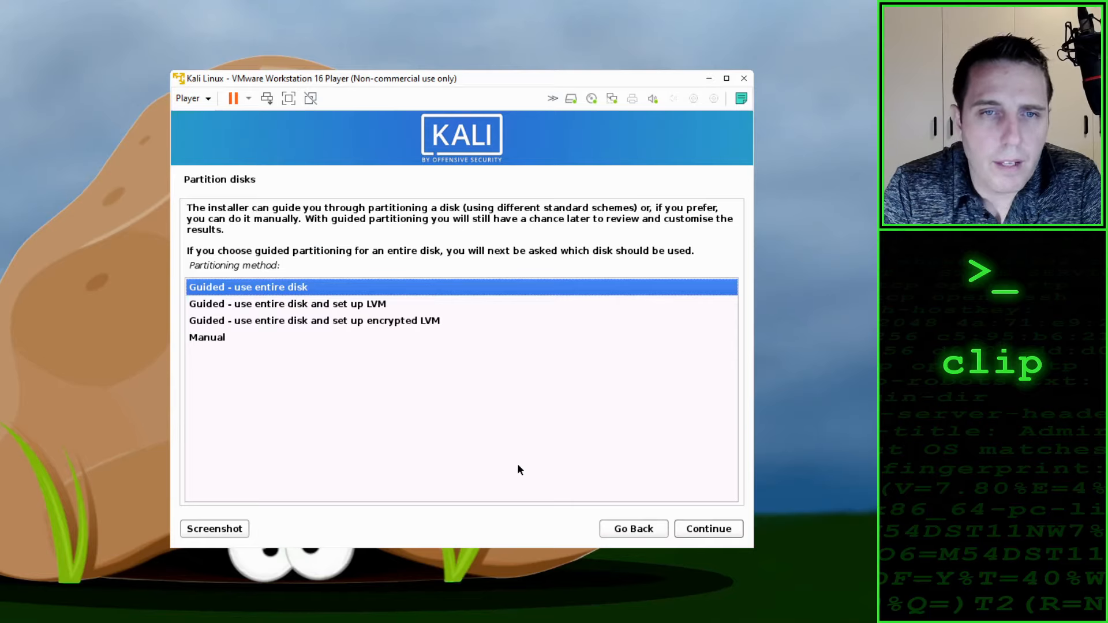
Step: Partition the entire SCSI3 (sda) disk with guided partitioning and all files in one partition, and write the changes to disk
{"action": "left_click", "coordinate": [248, 290]}
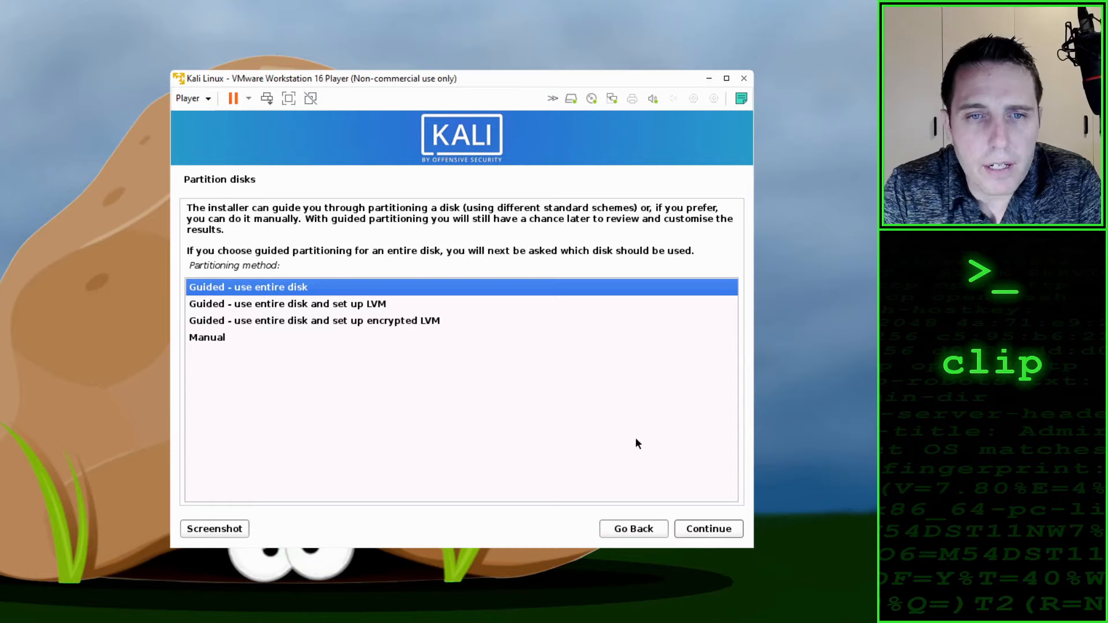
{"action": "left_click", "coordinate": [710, 532]}
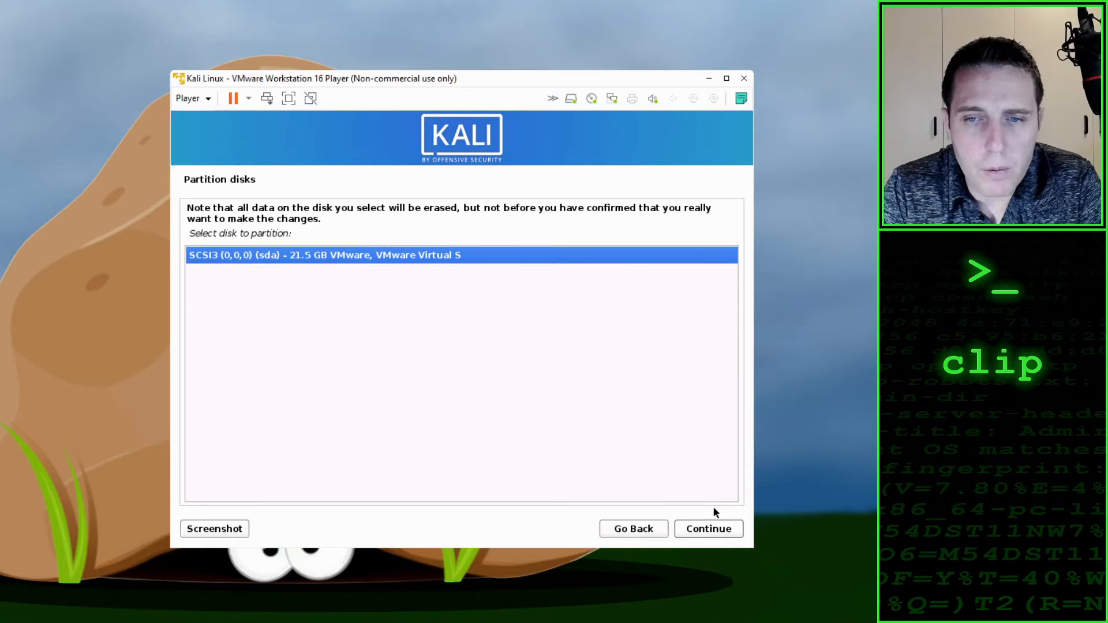
{"action": "left_click", "coordinate": [722, 532]}
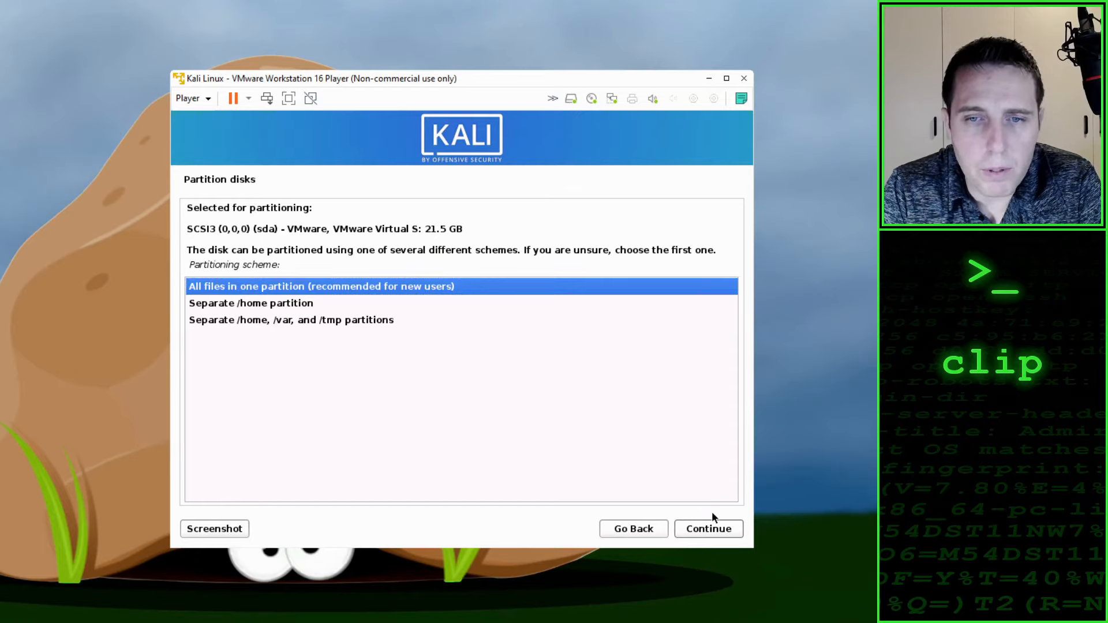
{"action": "left_click", "coordinate": [714, 528]}
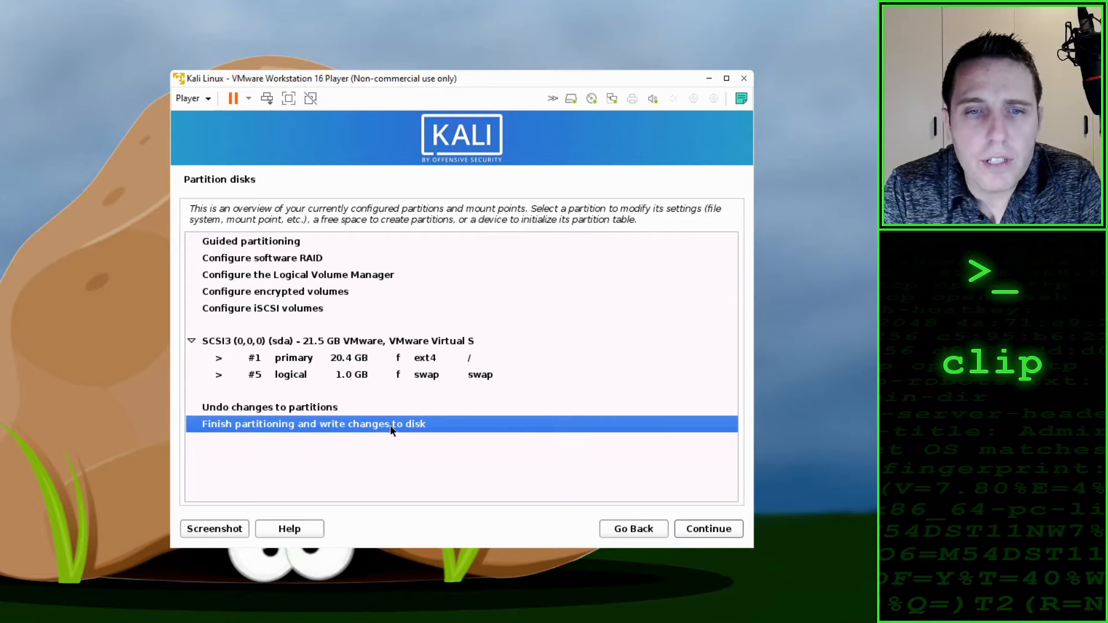
{"action": "left_click", "coordinate": [710, 528]}
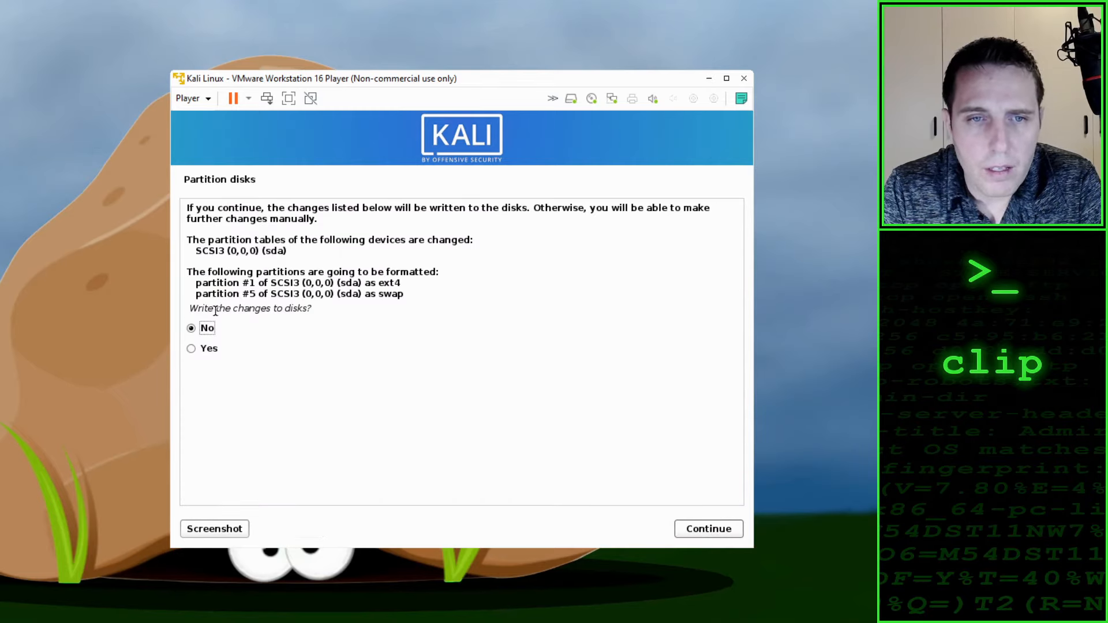
{"action": "left_click", "coordinate": [192, 349]}
{"action": "left_click", "coordinate": [707, 530]}
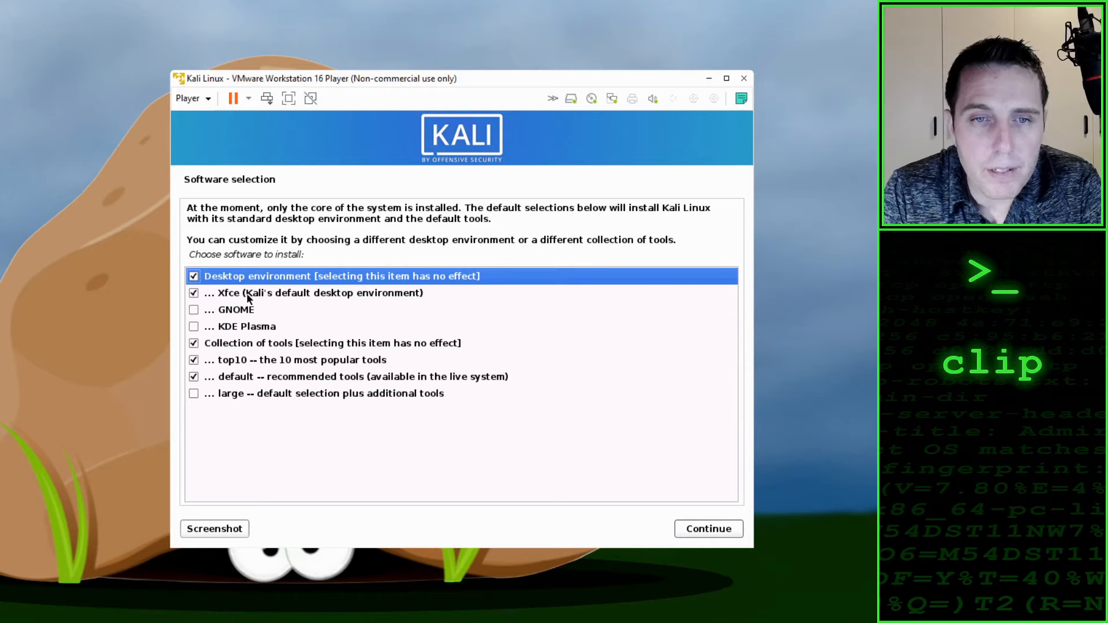
Step: Deselect the Collection of tools, top10 and default tool sets, keeping Xfce, and install the selected software
{"action": "left_click", "coordinate": [193, 344]}
{"action": "left_click", "coordinate": [193, 359]}
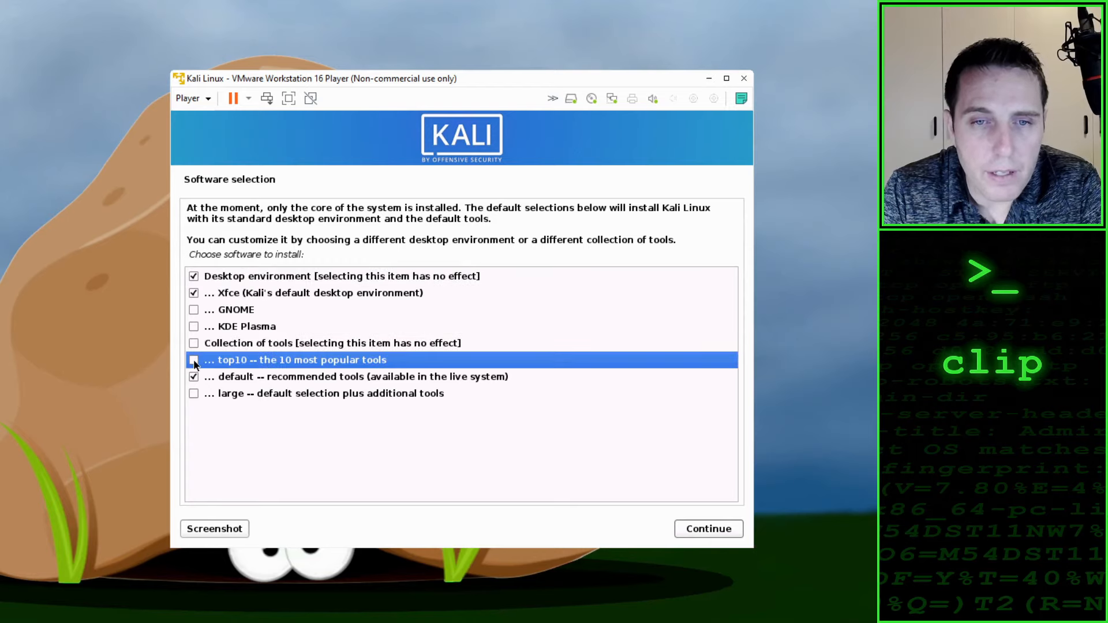
{"action": "left_click", "coordinate": [193, 376]}
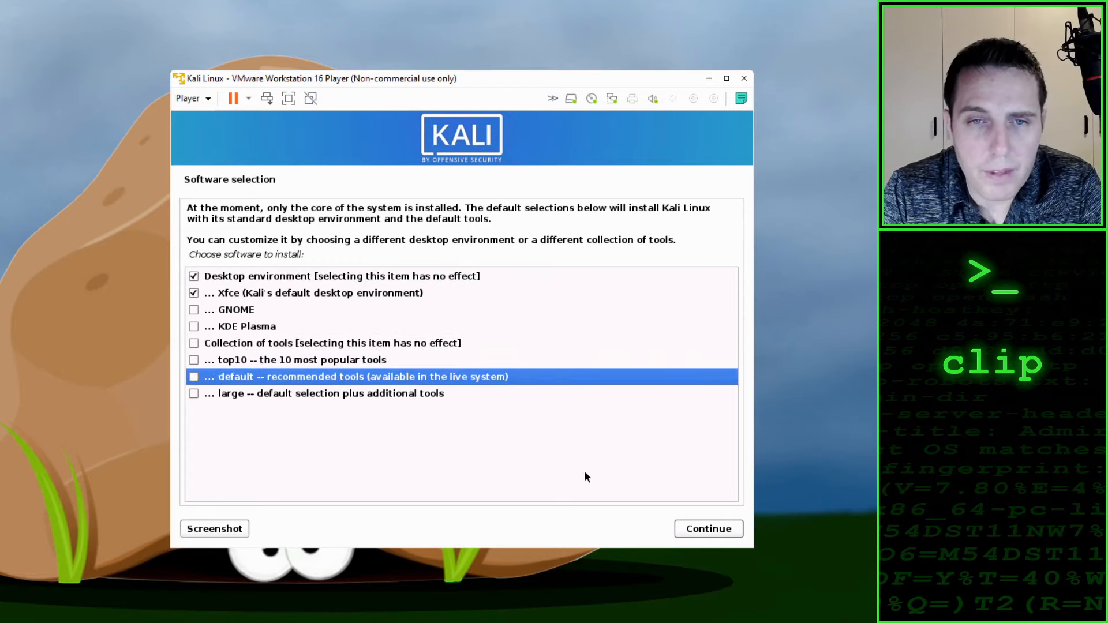
{"action": "left_click", "coordinate": [726, 535]}
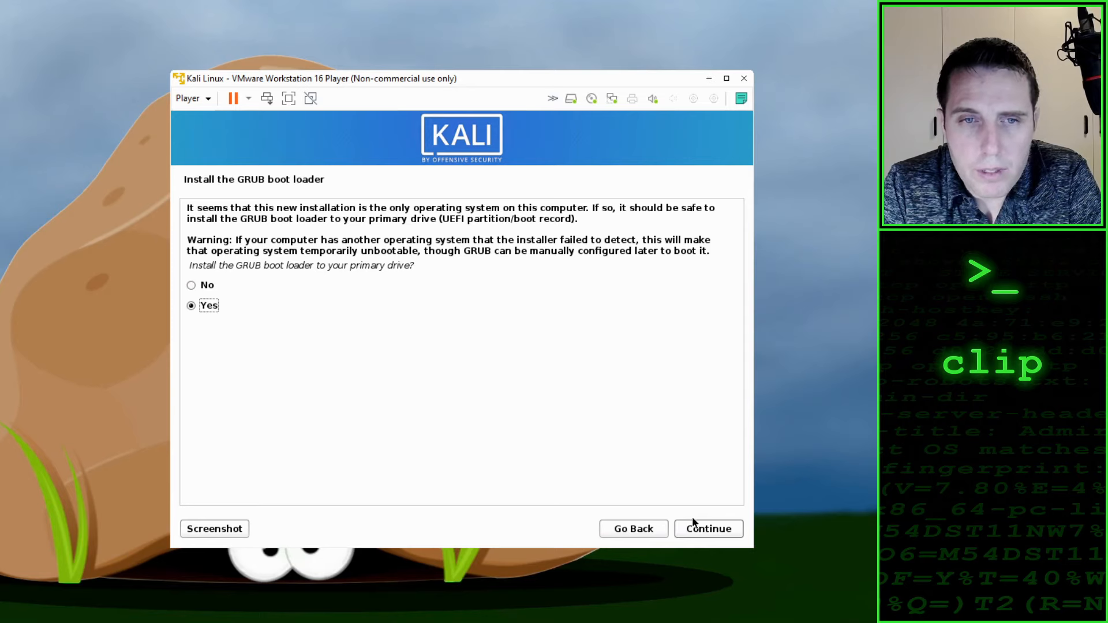
Step: Install the GRUB boot loader on /dev/sda and finish the installation by rebooting into the new system
{"action": "left_click", "coordinate": [715, 527]}
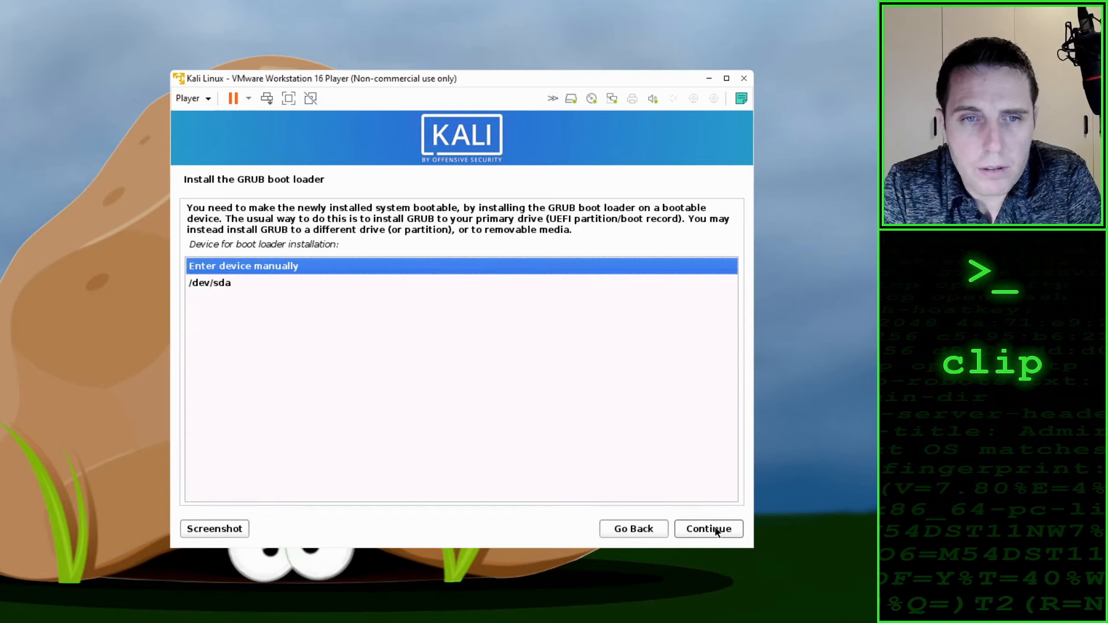
{"action": "left_click", "coordinate": [223, 285]}
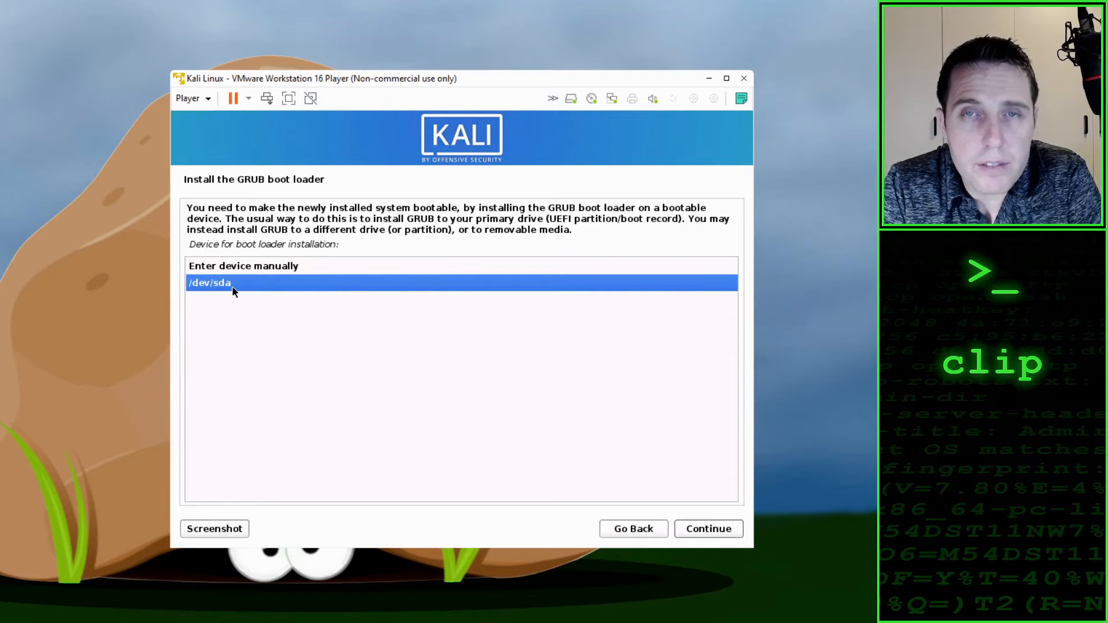
{"action": "left_click", "coordinate": [722, 528]}
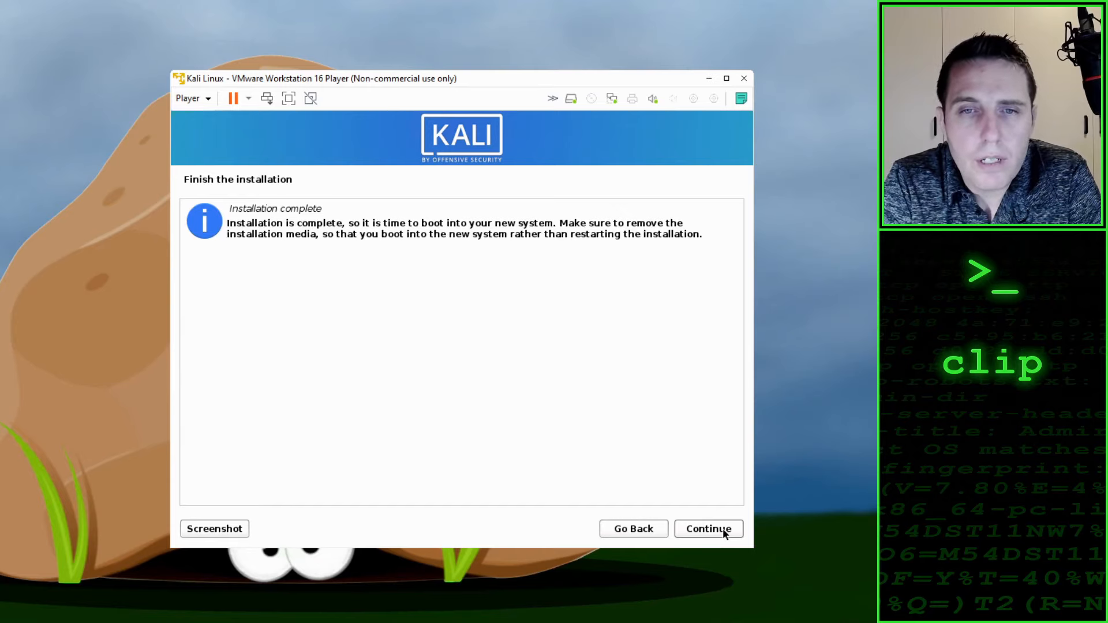
{"action": "left_click", "coordinate": [723, 528]}
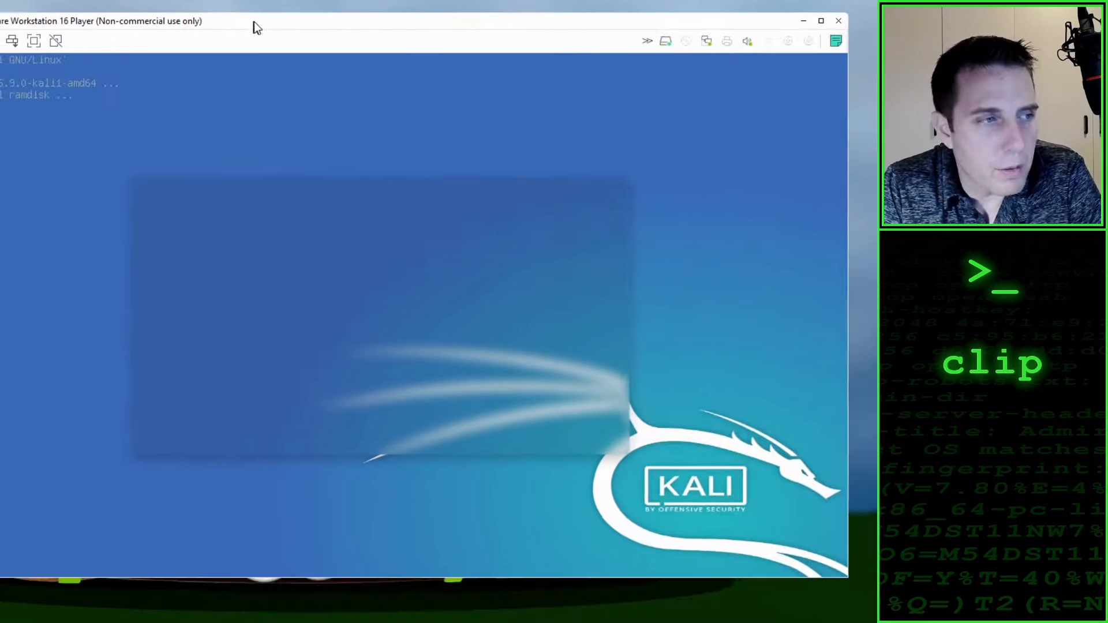
Step: Reposition the virtual machine window so it is fully visible, and log in to Kali as clip with the account password
{"action": "left_click_drag", "start_coordinate": [254, 23], "coordinate": [330, 34]}
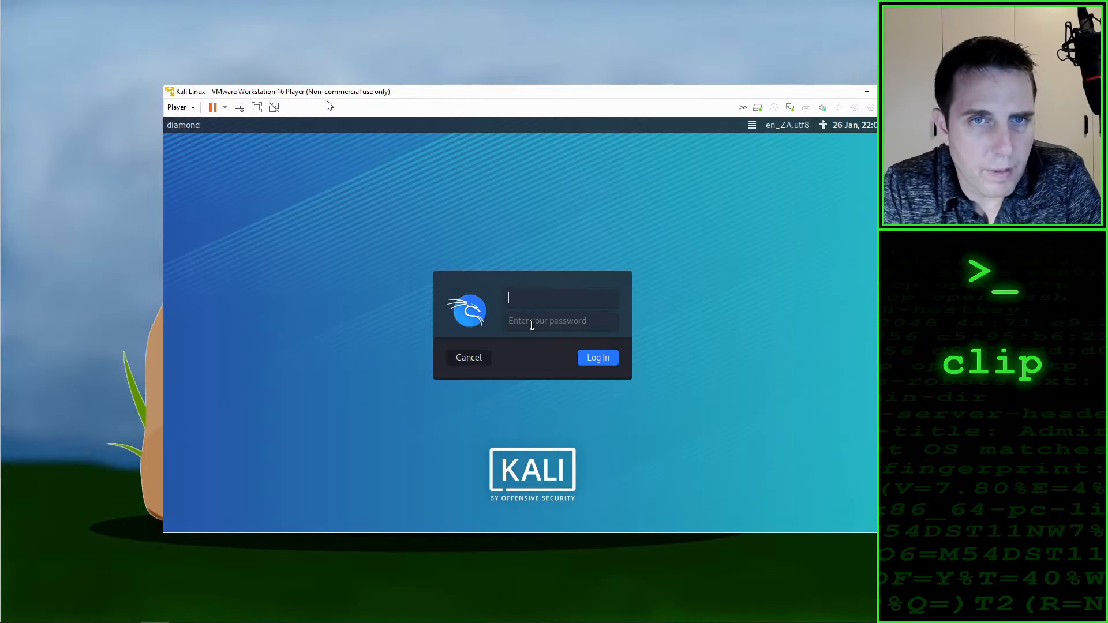
{"action": "left_click_drag", "start_coordinate": [330, 92], "coordinate": [228, 58]}
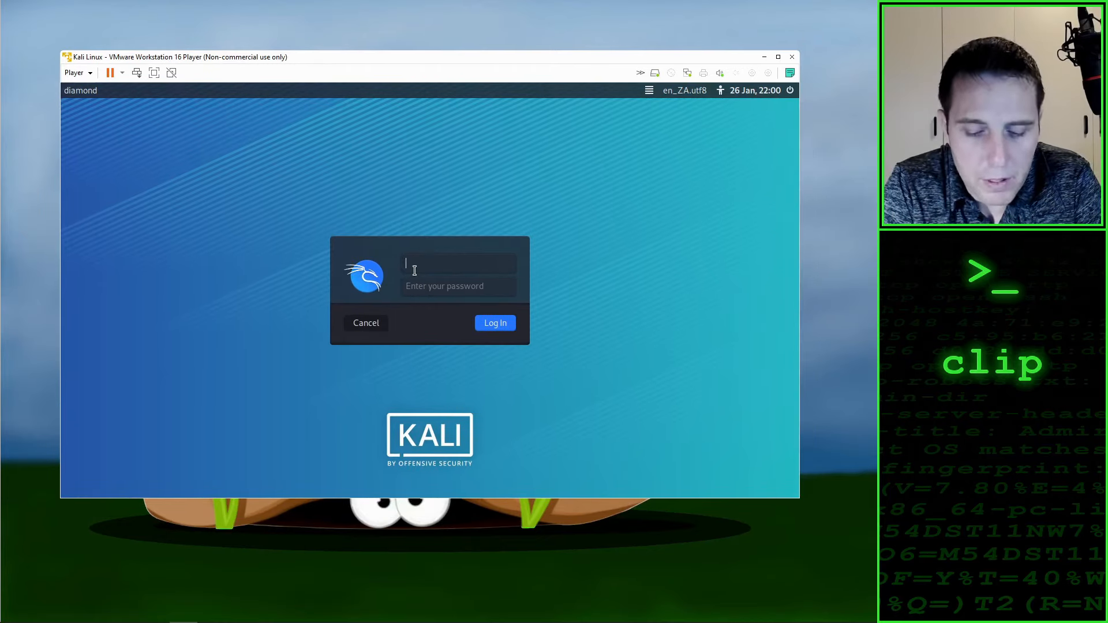
{"action": "type", "text": "cli"}
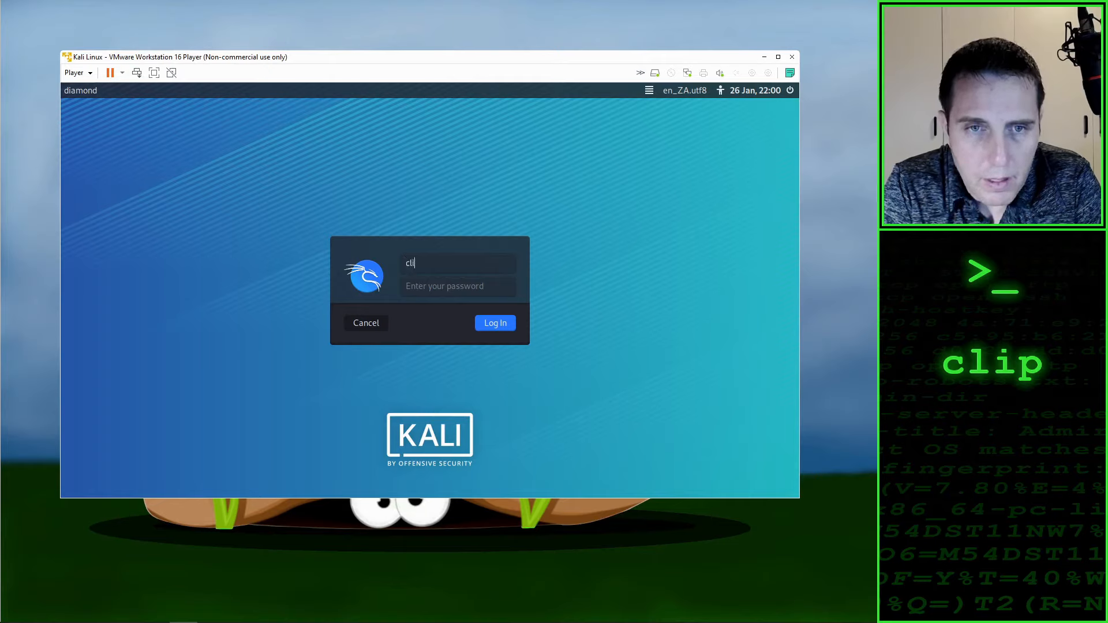
{"action": "type", "text": "p"}
{"action": "key", "text": "Tab"}
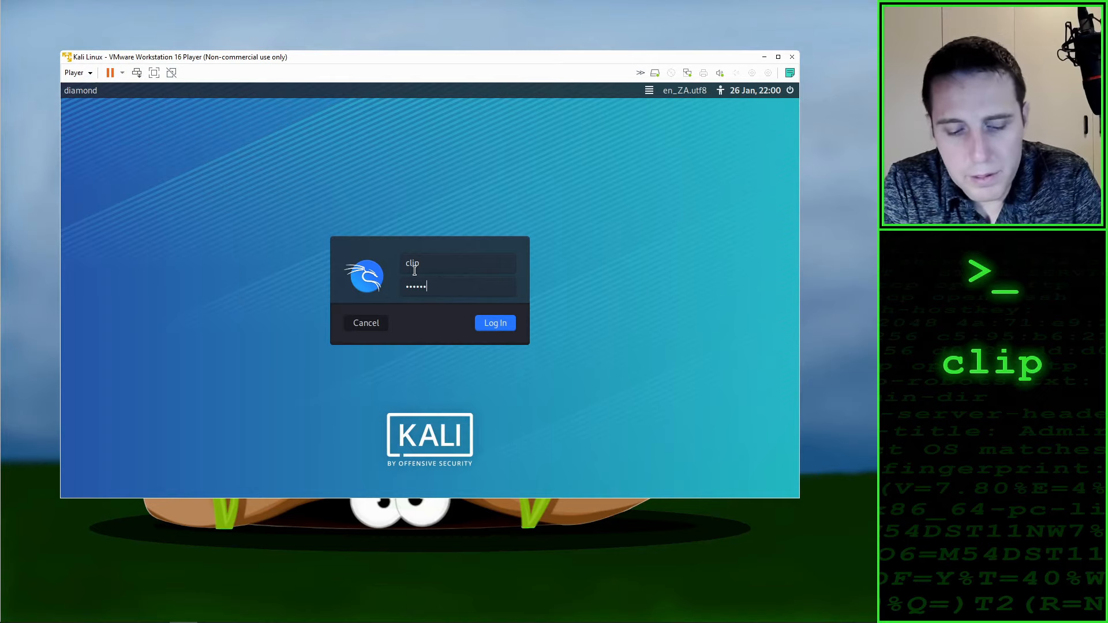
{"action": "key", "text": "Return"}
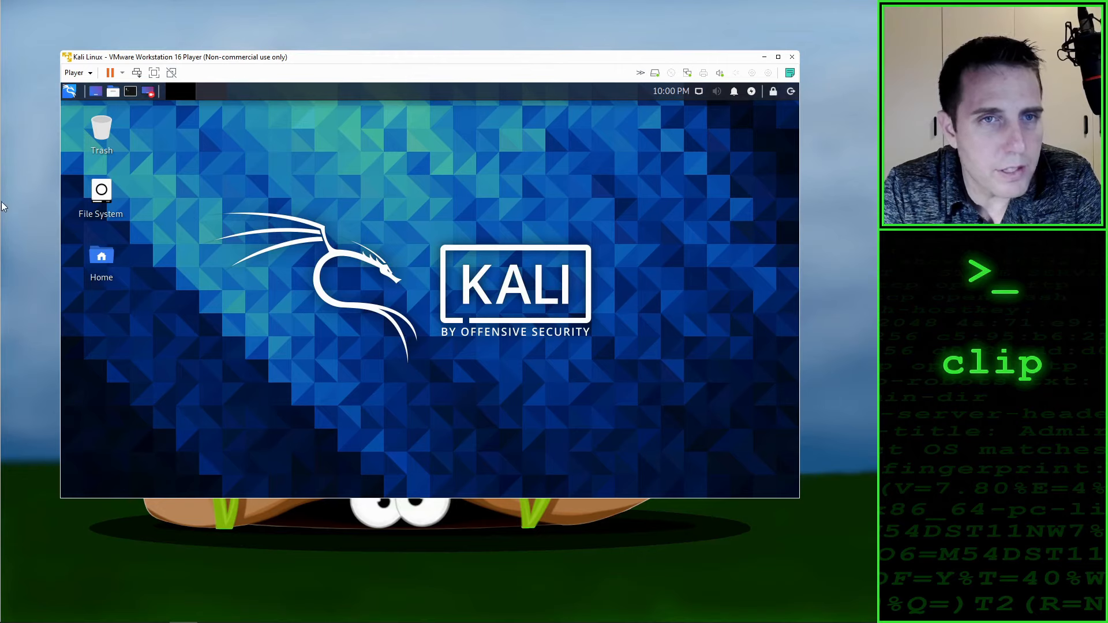
Step: Switch the virtual machine to full screen and open a terminal window enlarged to nearly fill the desktop
{"action": "left_click", "coordinate": [154, 73]}
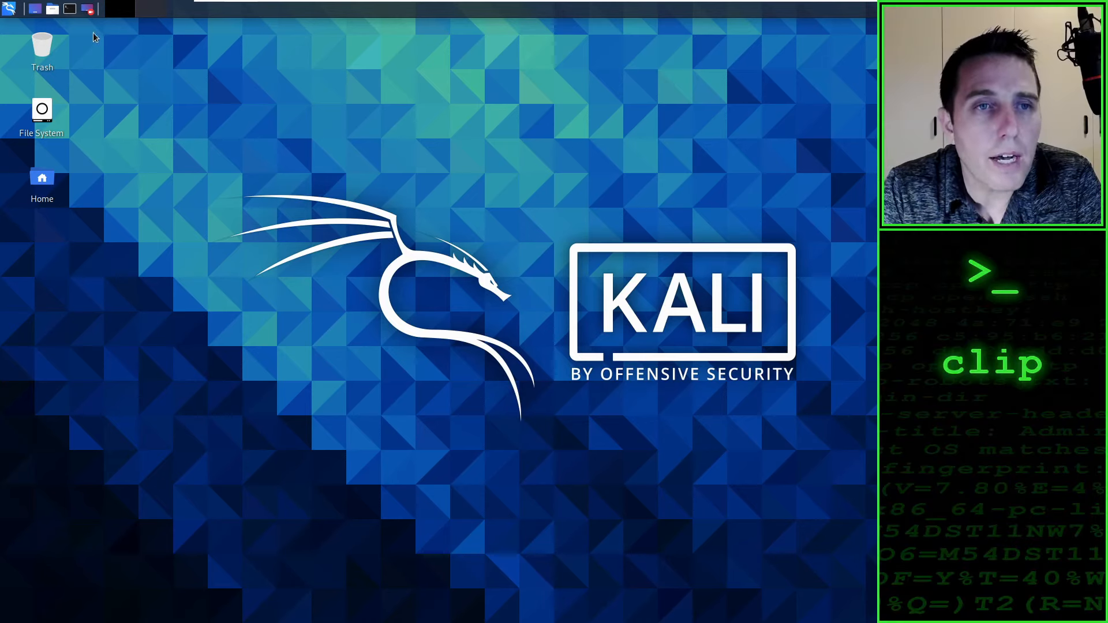
{"action": "left_click", "coordinate": [70, 9]}
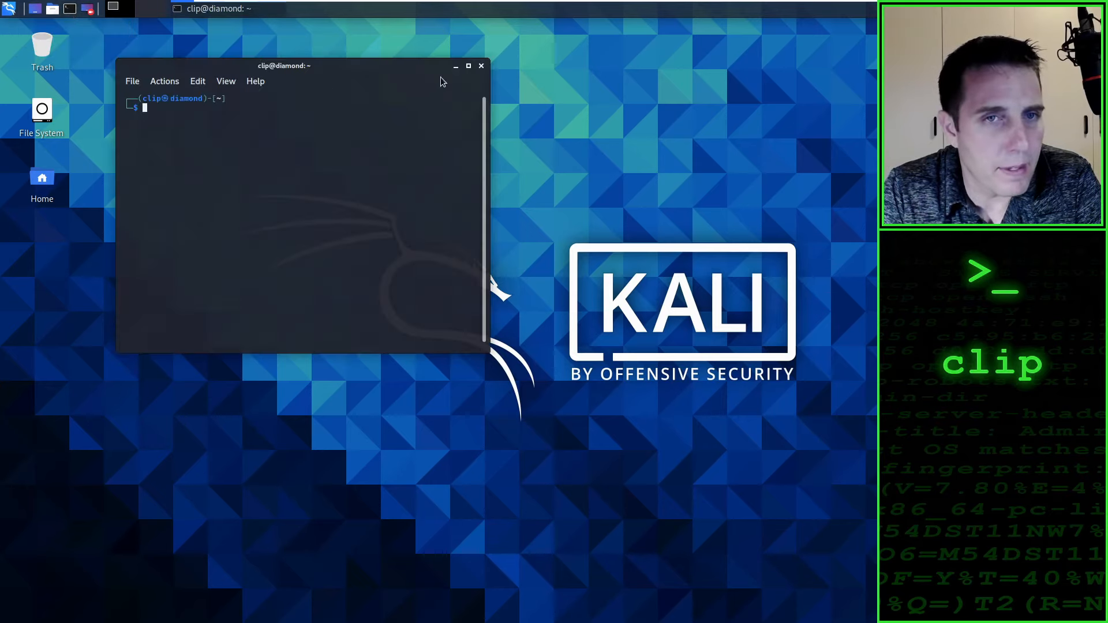
{"action": "left_click_drag", "start_coordinate": [390, 73], "coordinate": [278, 34]}
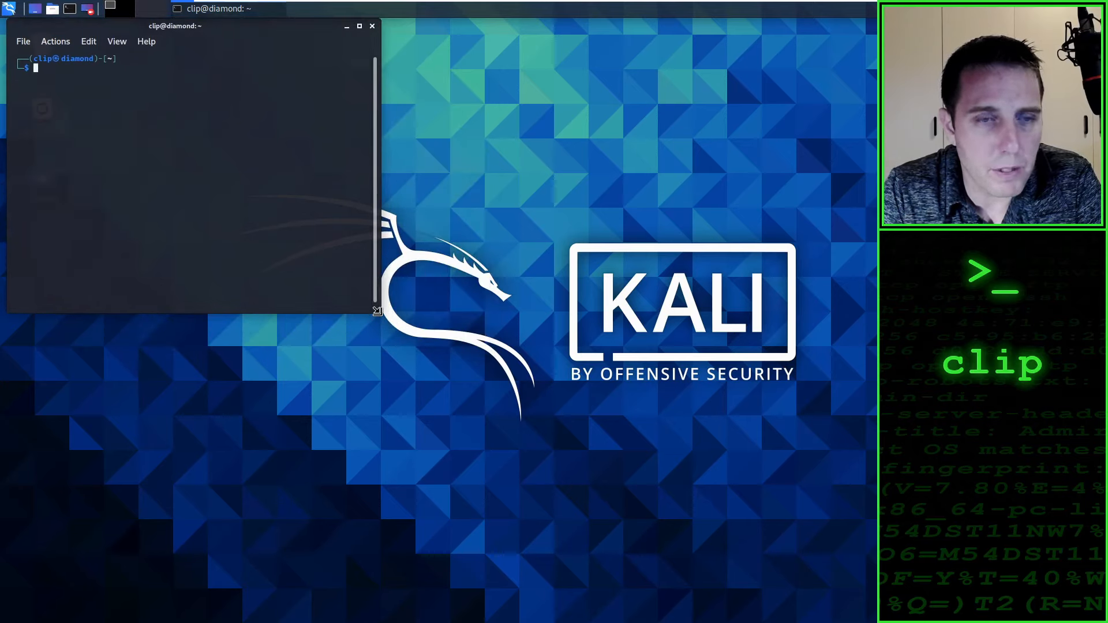
{"action": "left_click_drag", "start_coordinate": [377, 311], "coordinate": [864, 600]}
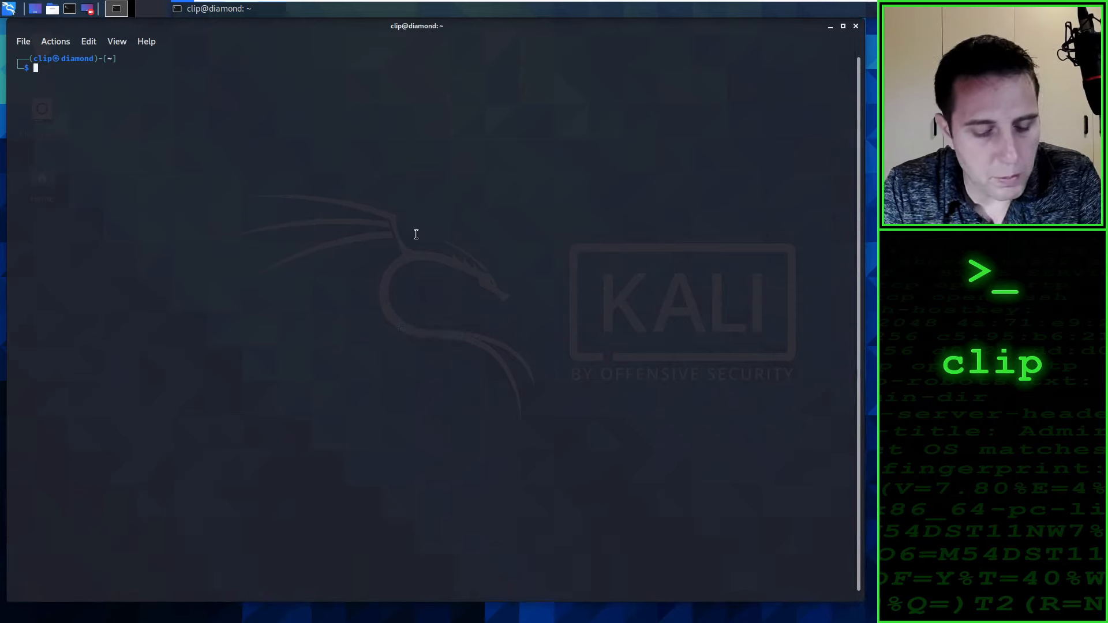
Step: Increase the terminal's text size by six zoom levels
{"action": "key", "text": "ctrl+plus"}
{"action": "key", "text": "ctrl+plus"}
{"action": "key", "text": "ctrl+plus"}
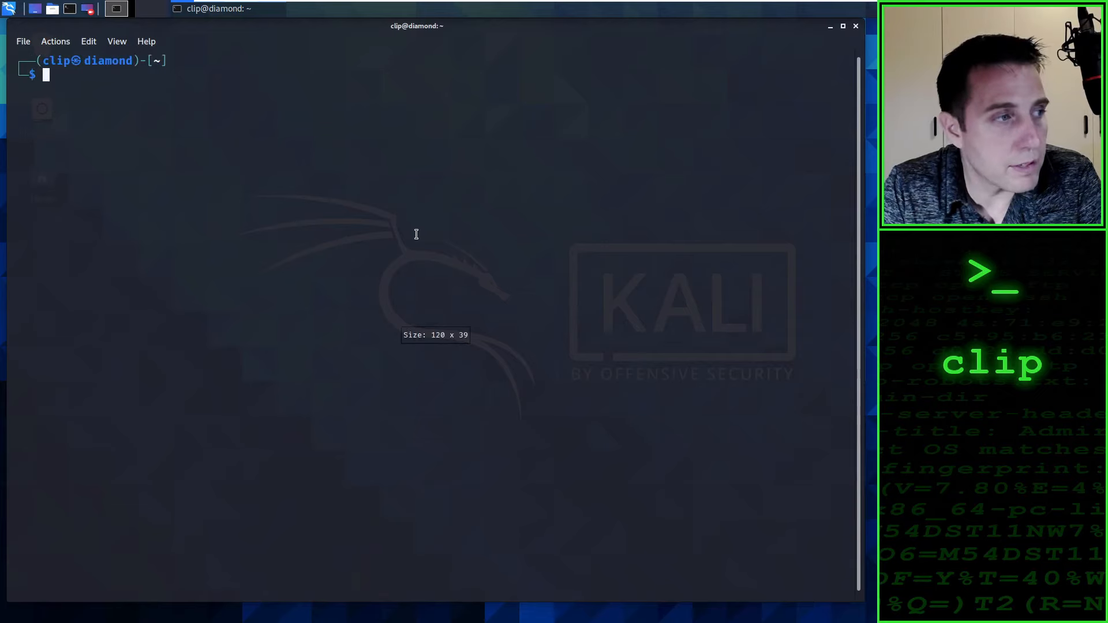
{"action": "key", "text": "ctrl+plus"}
{"action": "key", "text": "ctrl+plus"}
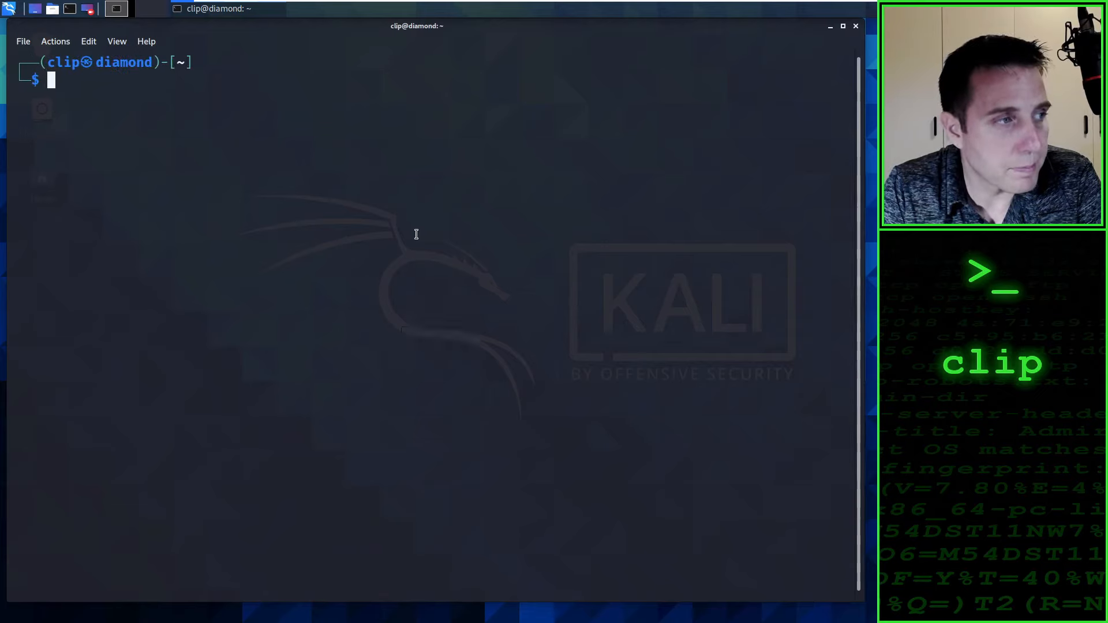
{"action": "key", "text": "ctrl+plus"}
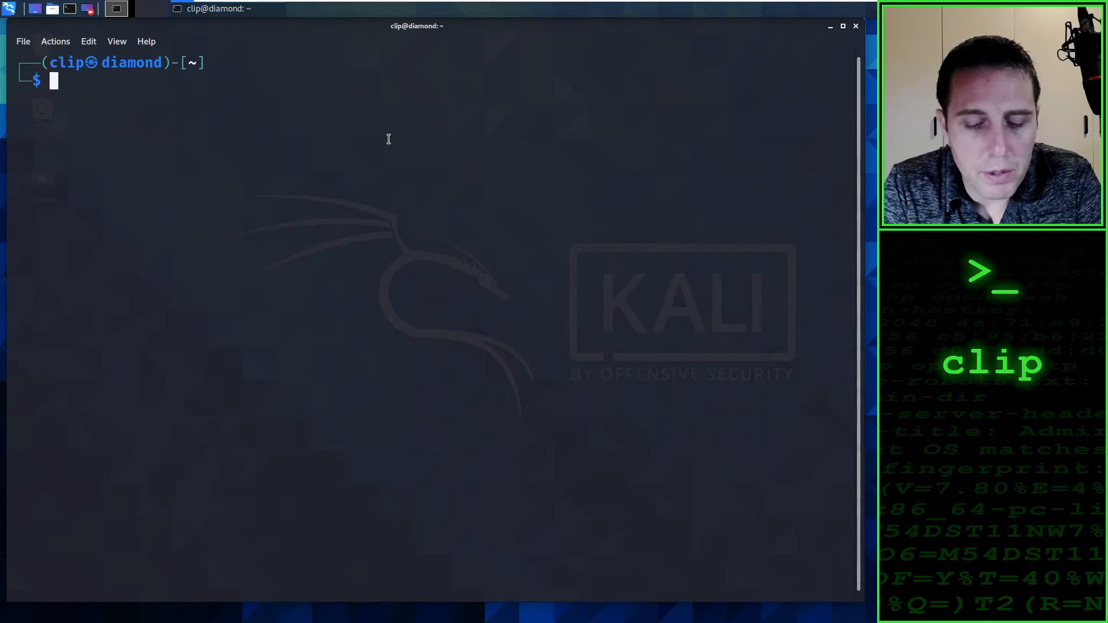
Step: Refresh the package lists with sudo apt update, entering the account password for sudo
{"action": "type", "text": "sudo"}
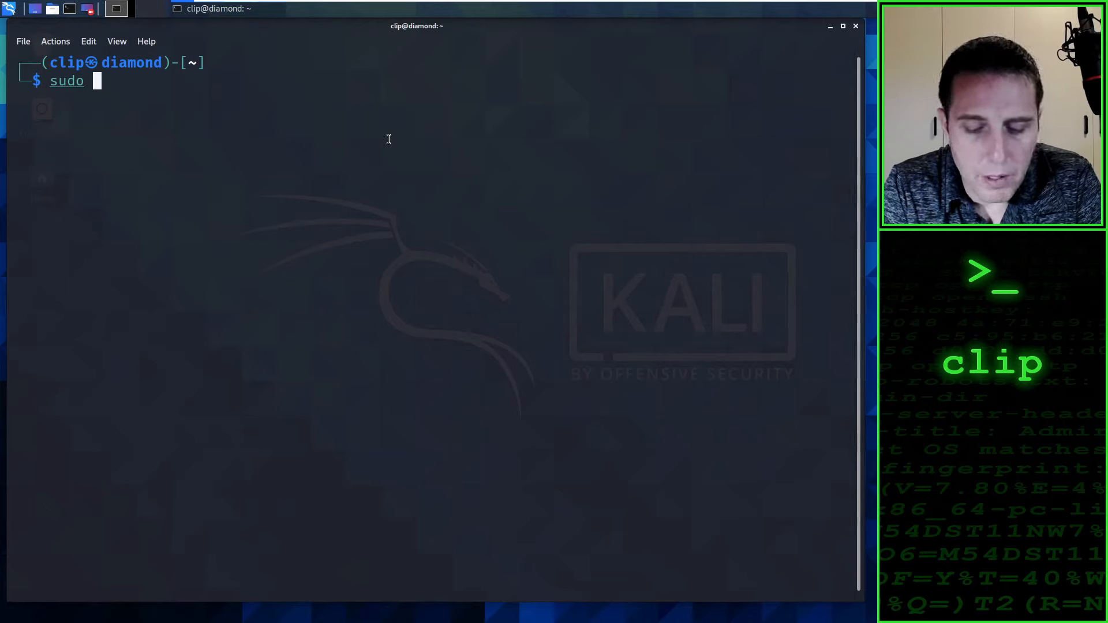
{"action": "type", "text": "apt"}
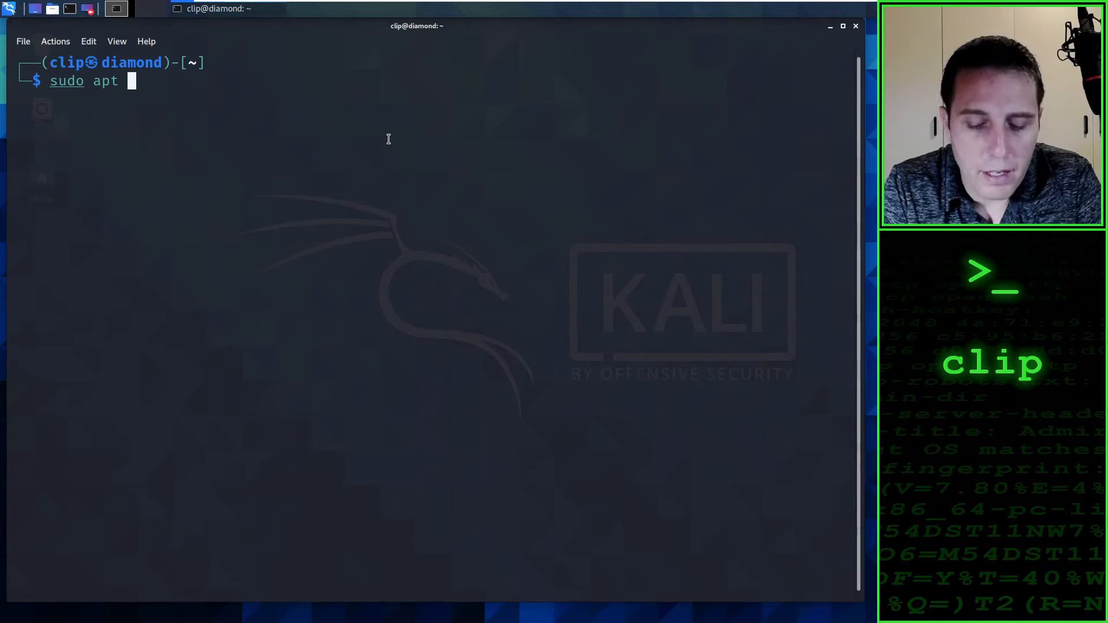
{"action": "type", "text": " u"}
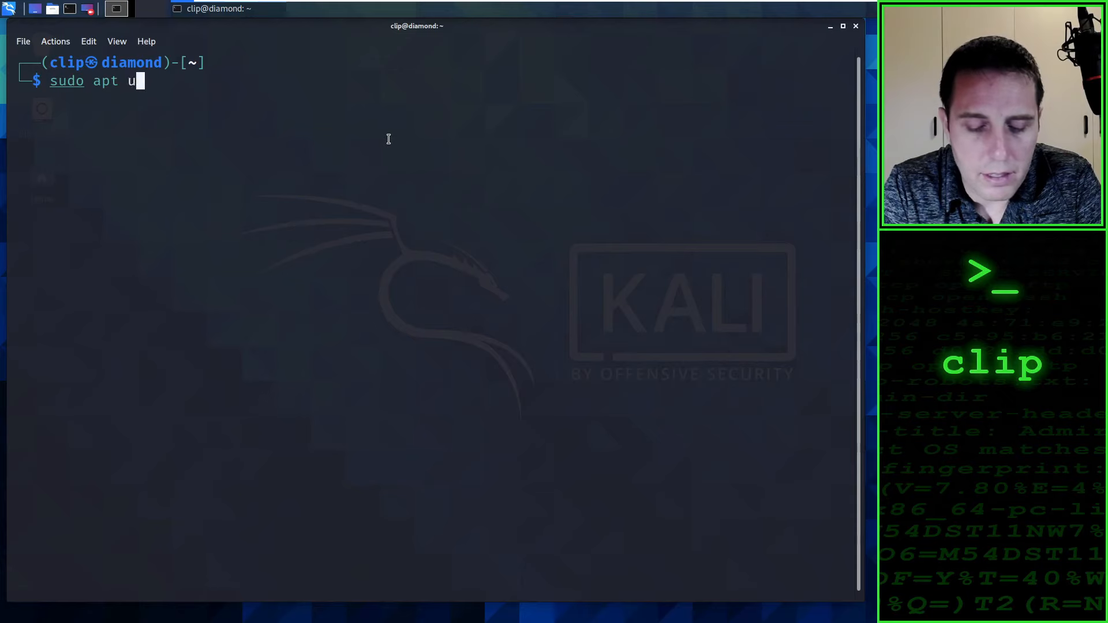
{"action": "type", "text": "pdate"}
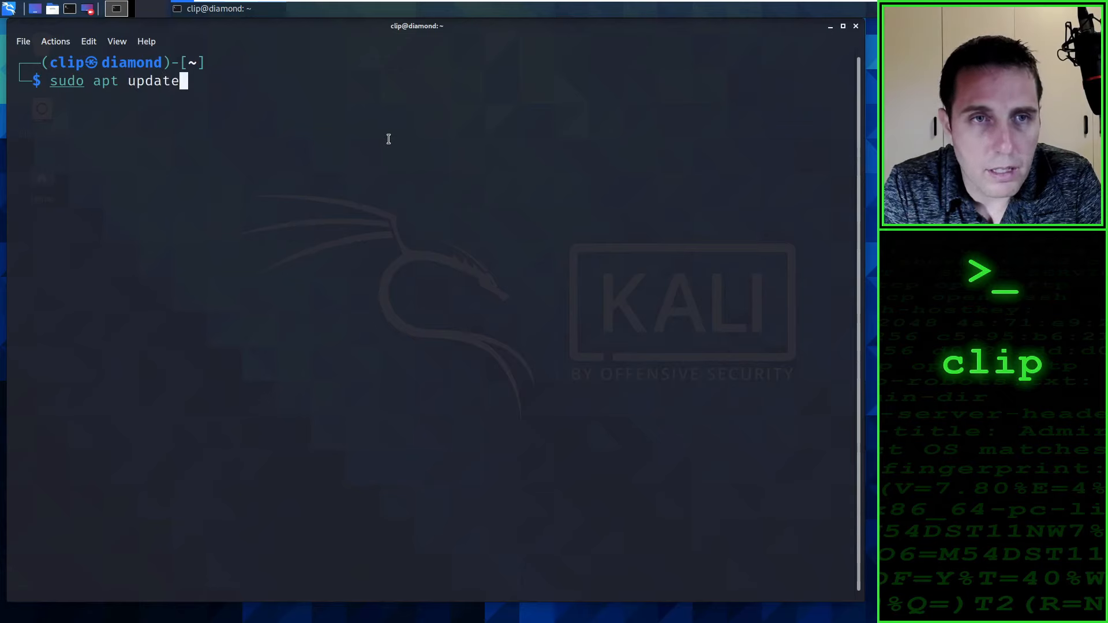
{"action": "key", "text": "Return"}
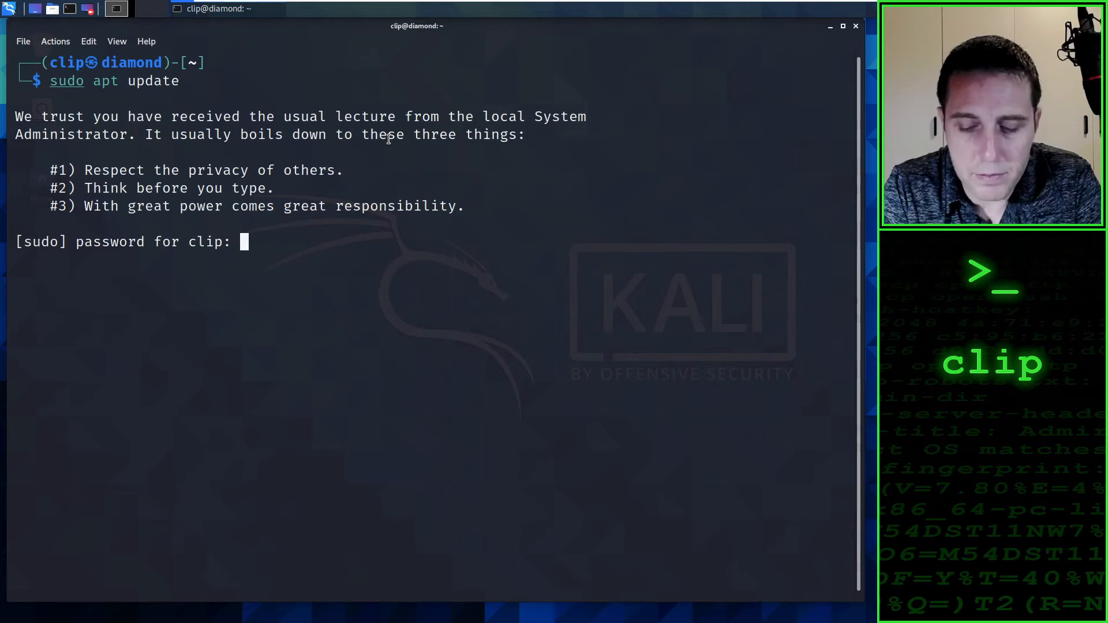
{"action": "key", "text": "Return"}
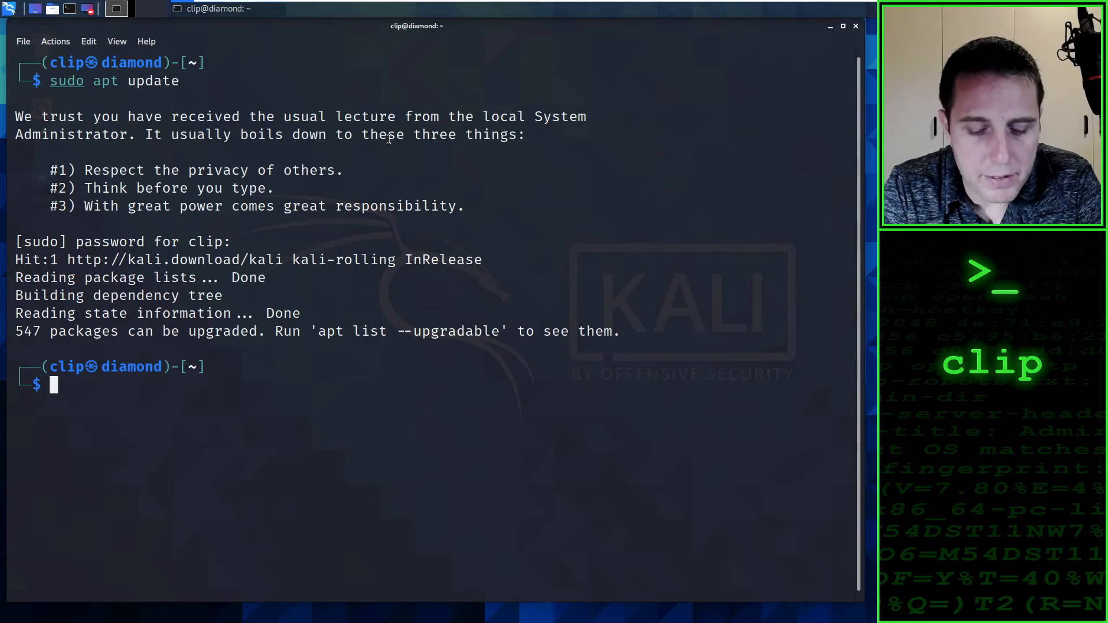
Step: Upgrade the installed packages with sudo apt upgrade, answering y to continue, and close the terminal window once it finishes
{"action": "key", "text": "Up"}
{"action": "key", "text": "Home"}
{"action": "key", "text": "Right"}
{"action": "key", "text": "Right"}
{"action": "key", "text": "Right"}
{"action": "key", "text": "Right"}
{"action": "key", "text": "Right"}
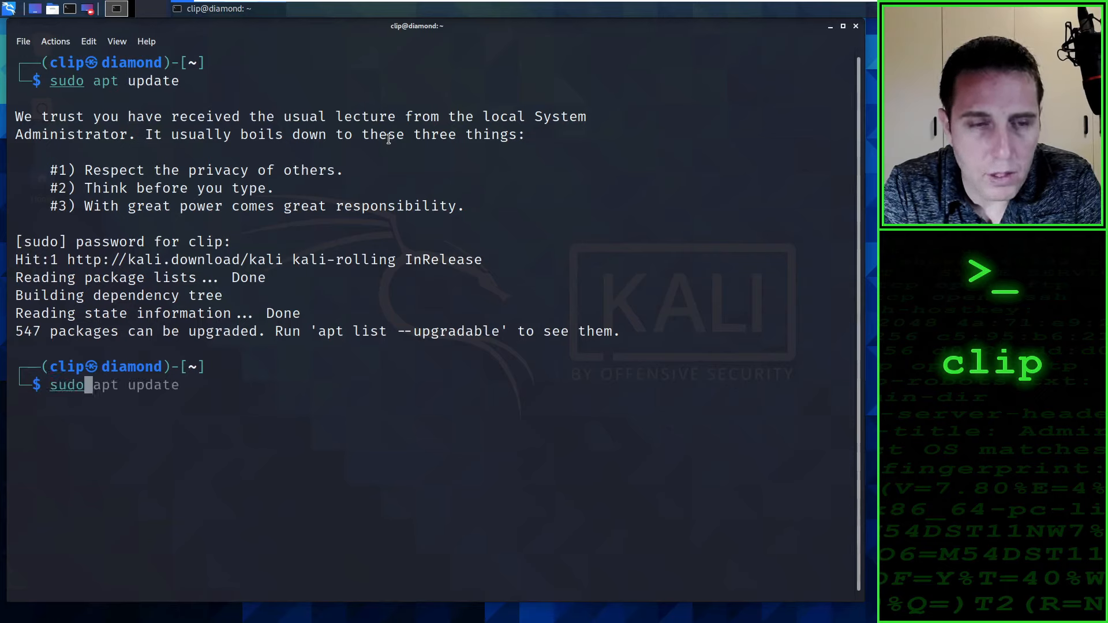
{"action": "key", "text": "Right"}
{"action": "key", "text": "Right"}
{"action": "key", "text": "Right"}
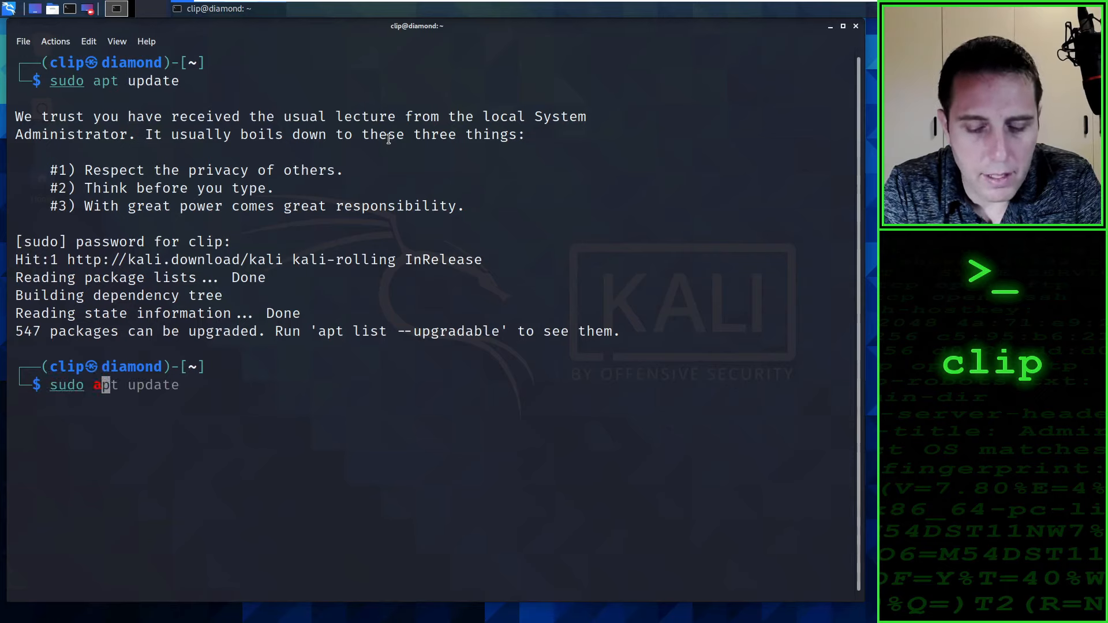
{"action": "key", "text": "Right"}
{"action": "key", "text": "Right"}
{"action": "key", "text": "Right"}
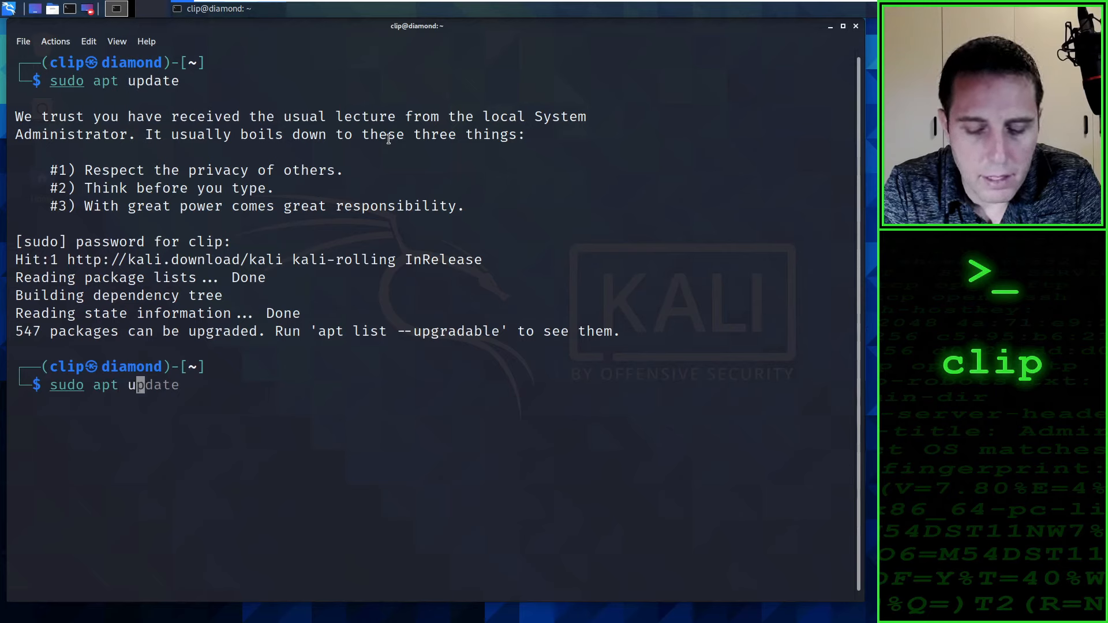
{"action": "key", "text": "ctrl+k"}
{"action": "type", "text": "grade"}
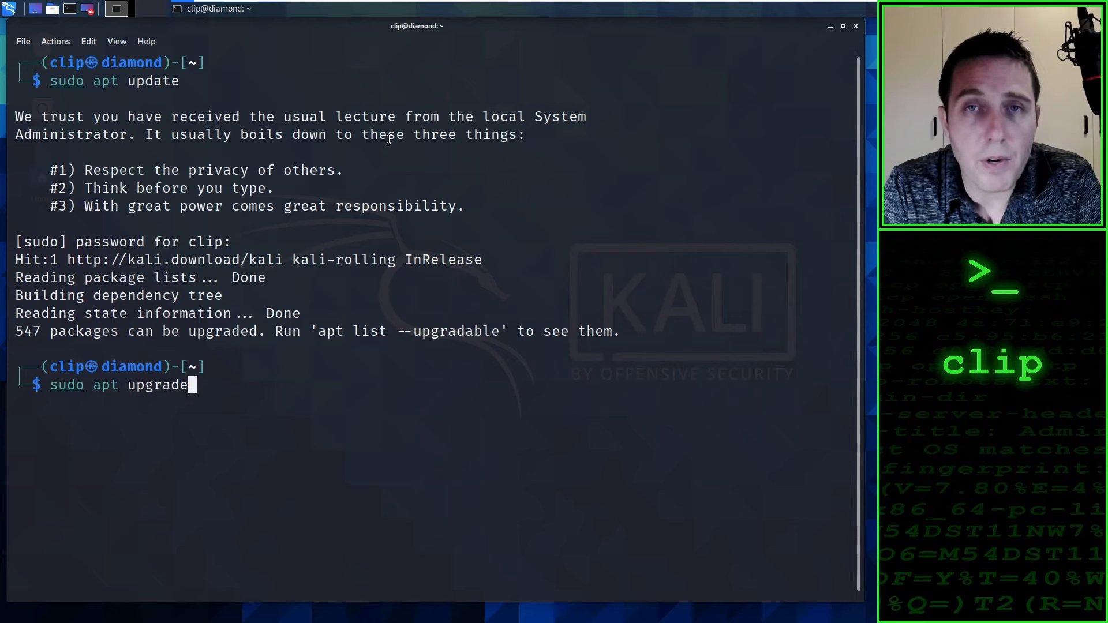
{"action": "key", "text": "Return"}
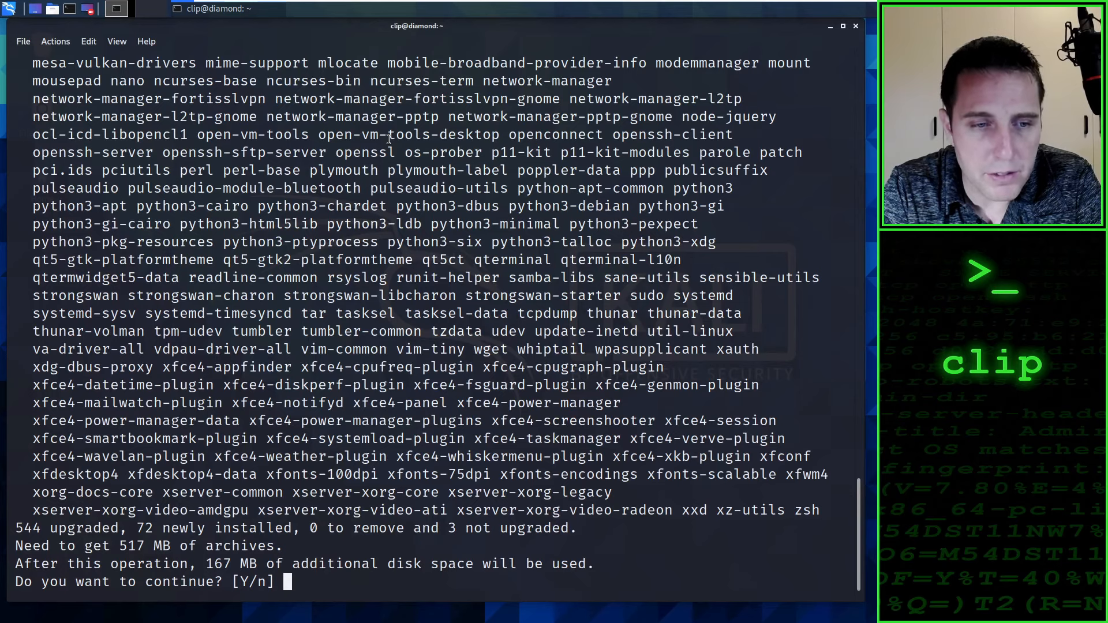
{"action": "type", "text": "y"}
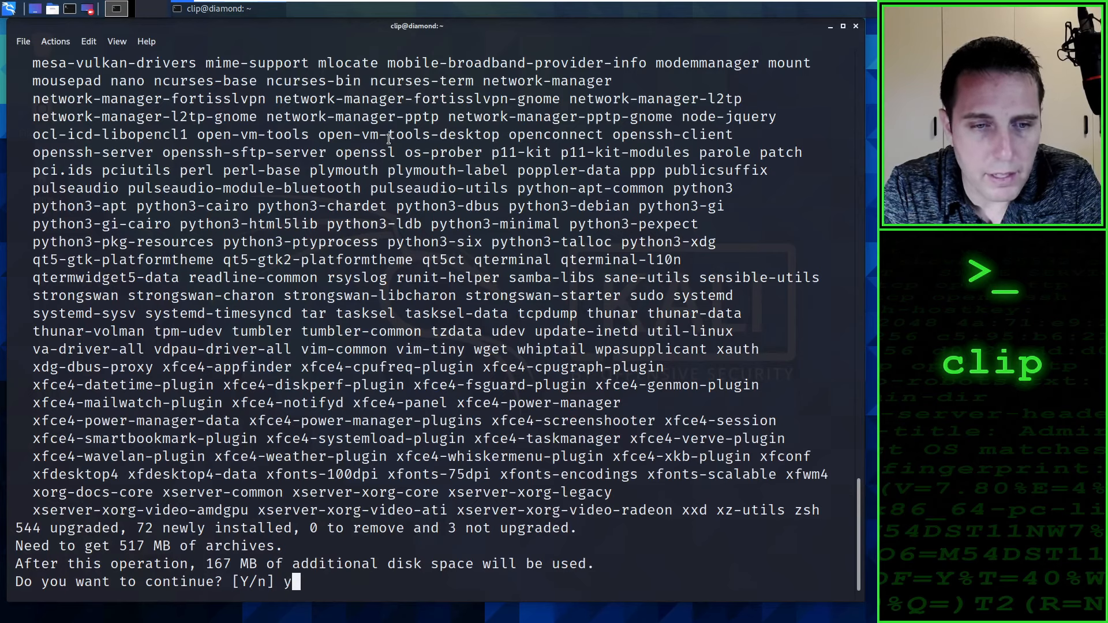
{"action": "key", "text": "Return"}
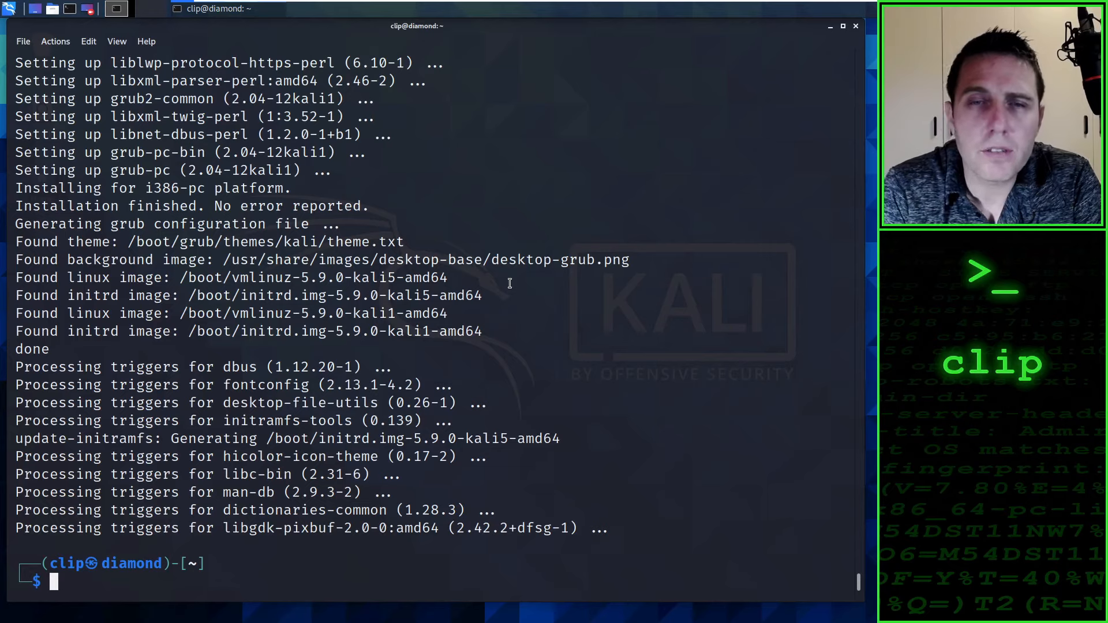
{"action": "left_click", "coordinate": [856, 26]}
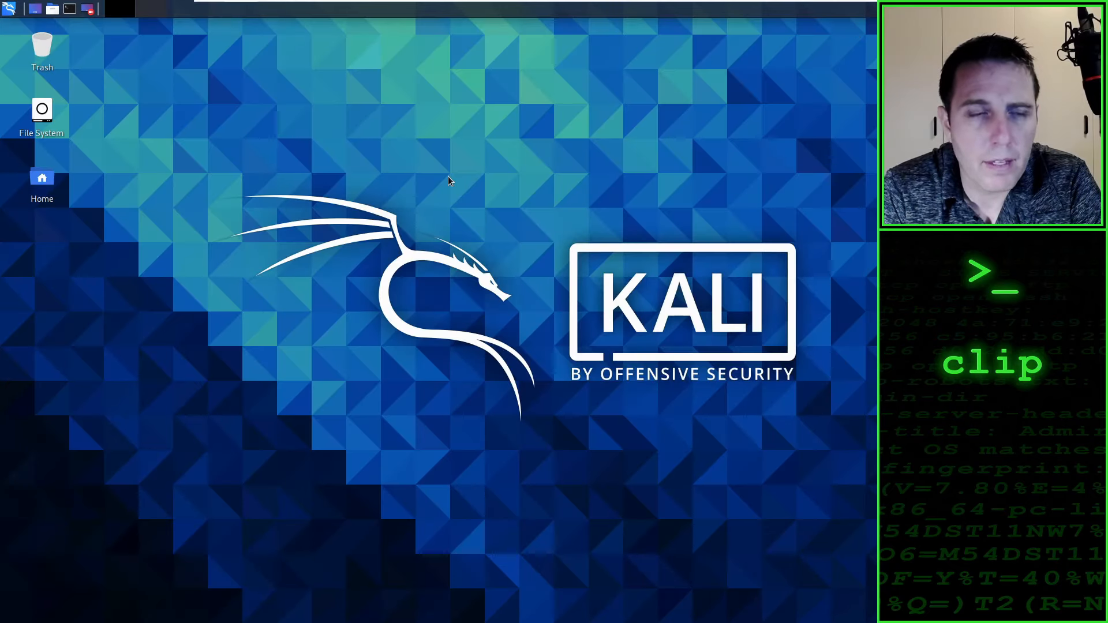
Step: Try to open the File System folder from the desktop and to launch the default terminal emulator
{"action": "double_click", "coordinate": [39, 115]}
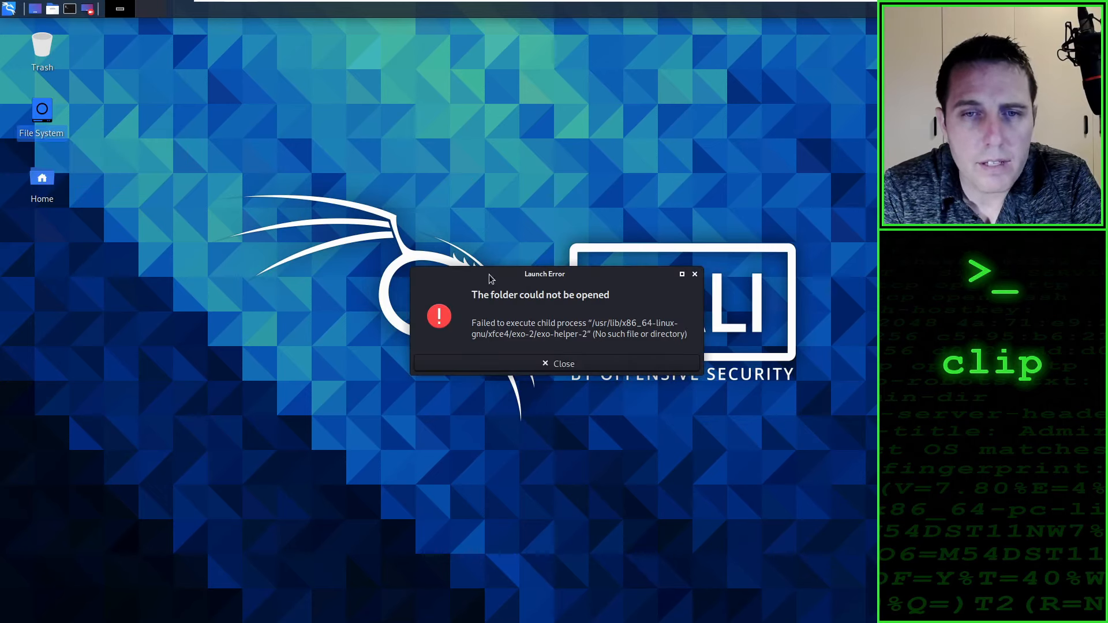
{"action": "left_click_drag", "start_coordinate": [490, 278], "coordinate": [450, 284]}
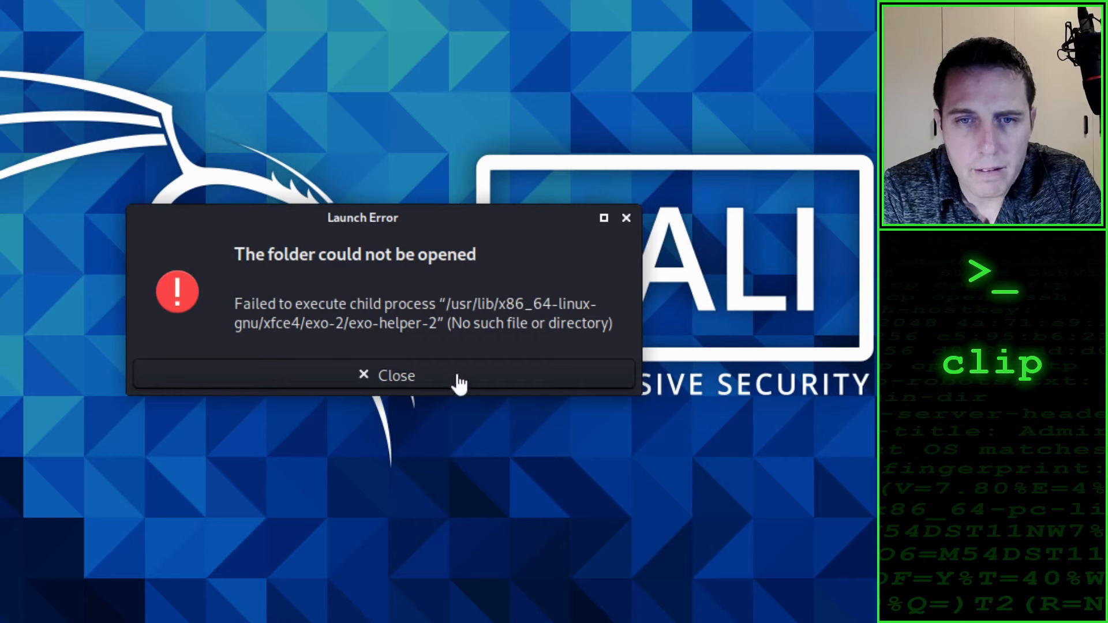
{"action": "left_click", "coordinate": [405, 376]}
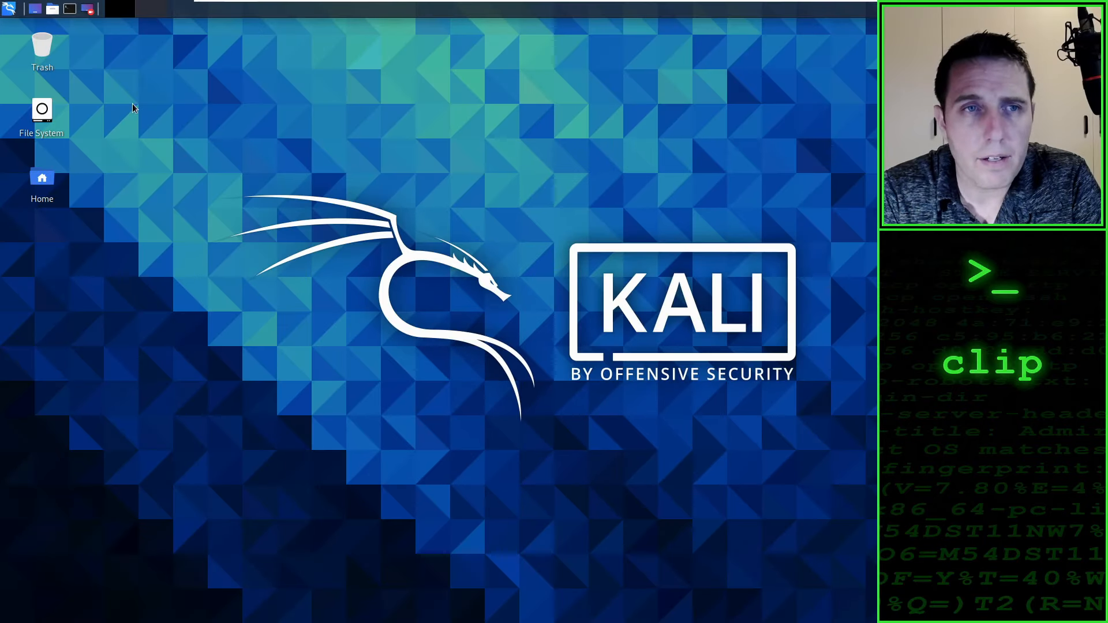
{"action": "left_click", "coordinate": [68, 9]}
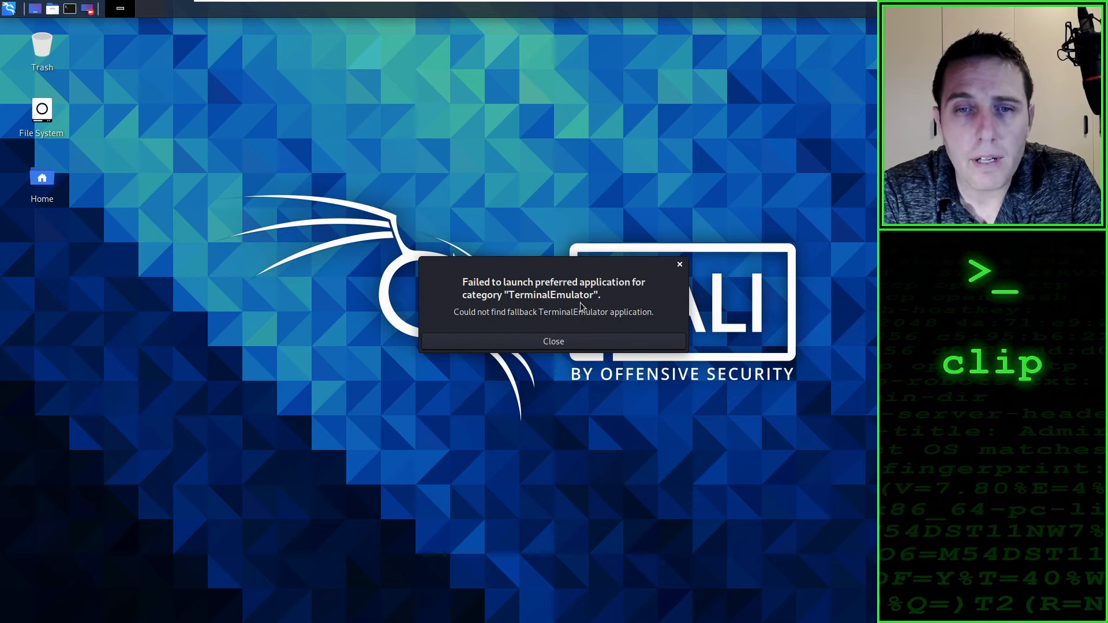
{"action": "left_click", "coordinate": [595, 346]}
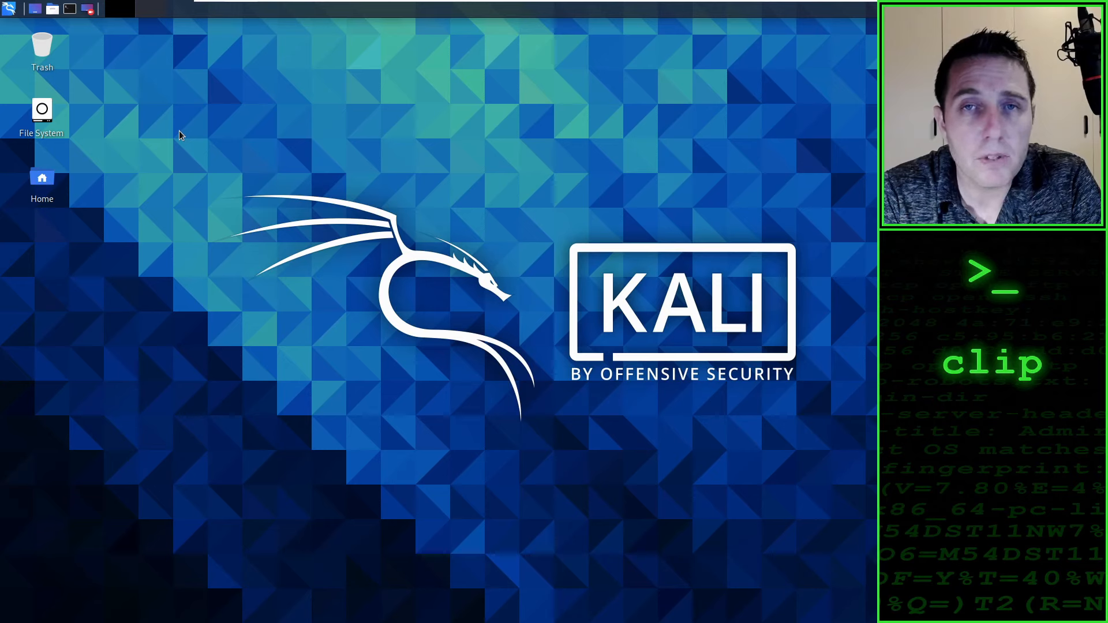
Step: Search the applications for "terminal" and open MATE Terminal
{"action": "left_click", "coordinate": [8, 9]}
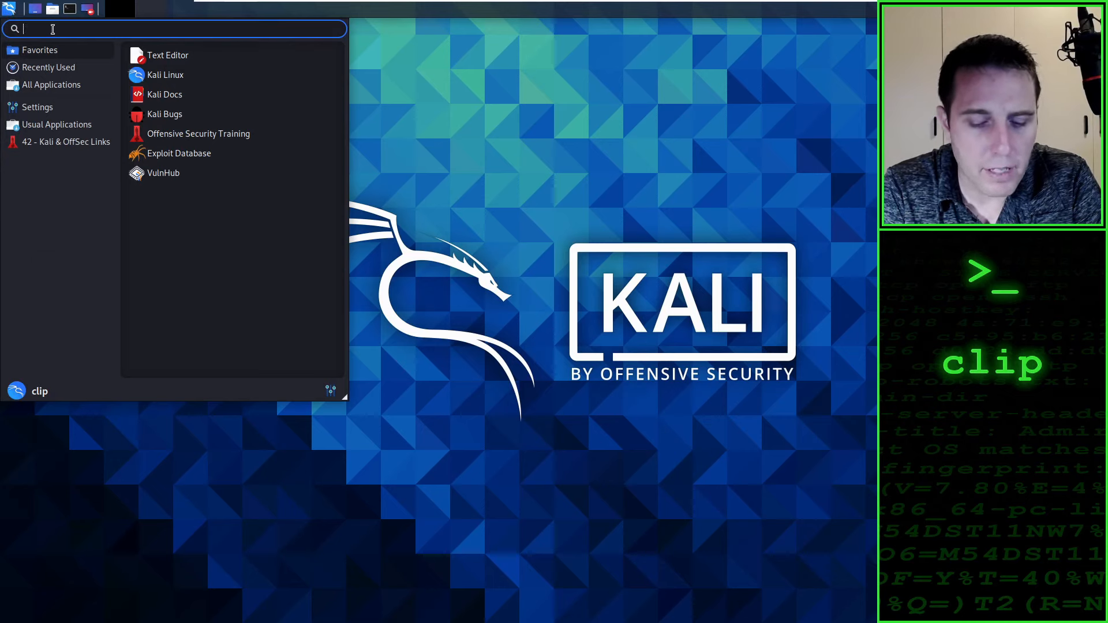
{"action": "type", "text": "terminal"}
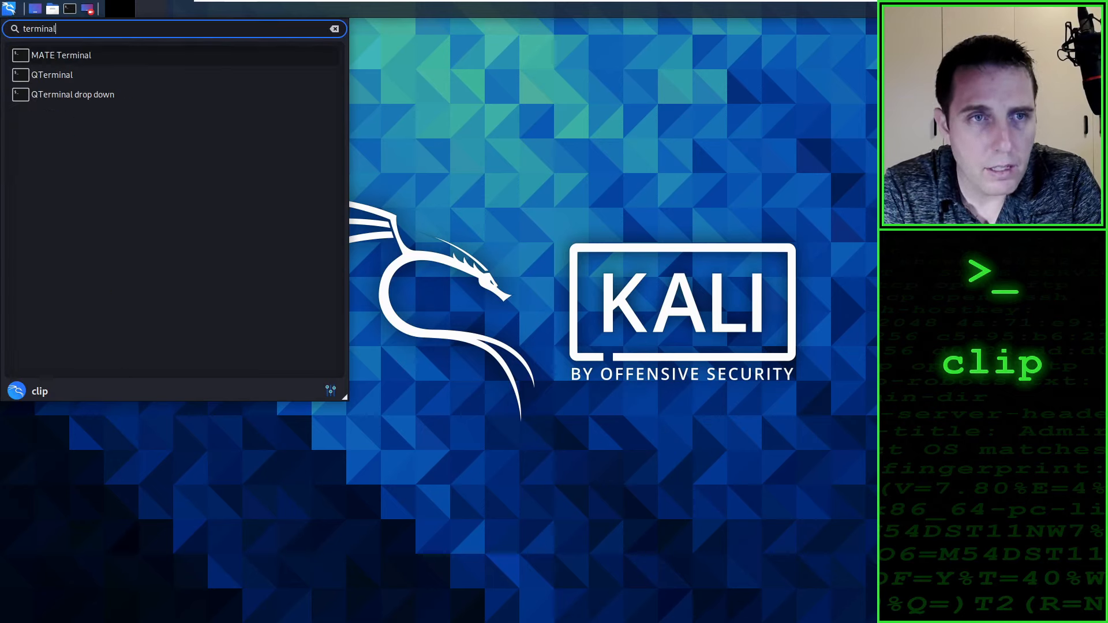
{"action": "left_click", "coordinate": [89, 57]}
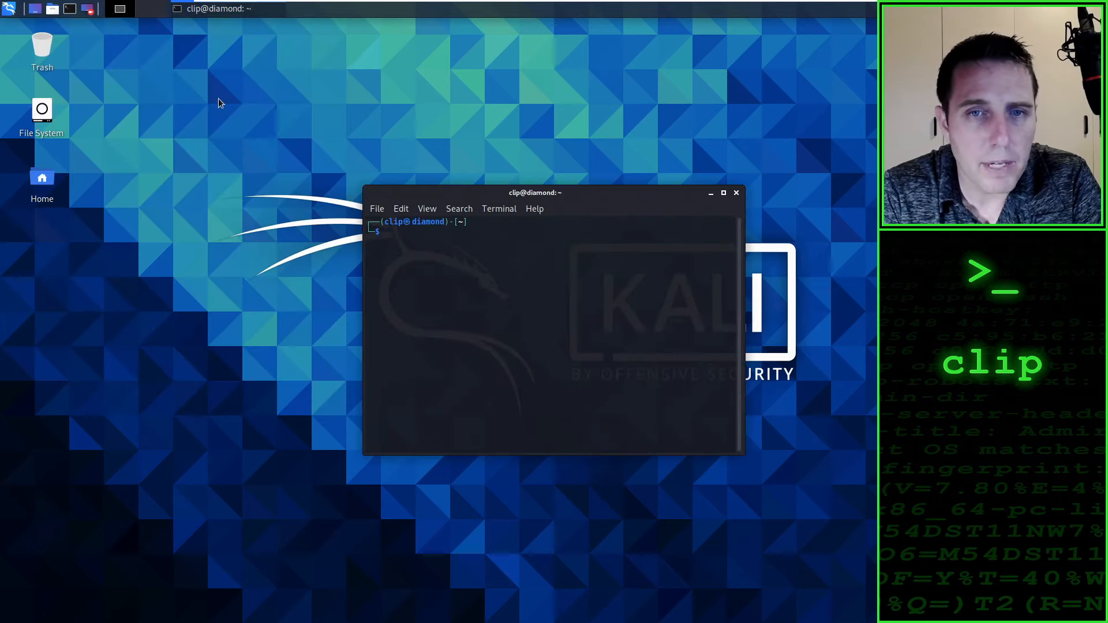
{"action": "left_click_drag", "start_coordinate": [485, 191], "coordinate": [485, 191]}
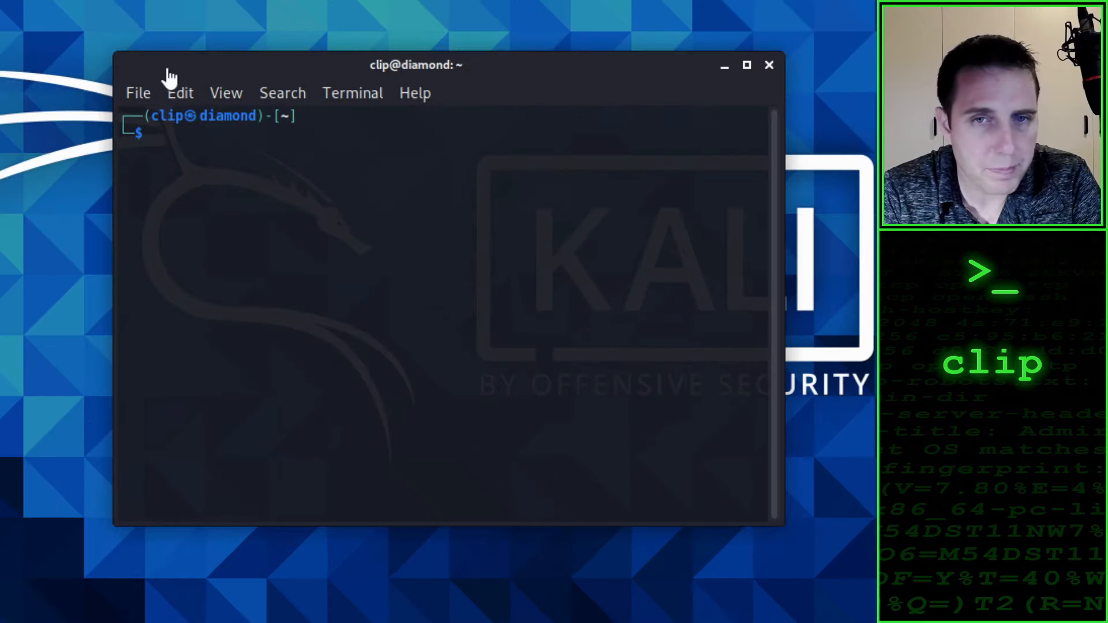
Step: Run sudo apt update again in MATE Terminal, authenticating with the account password
{"action": "type", "text": "sud"}
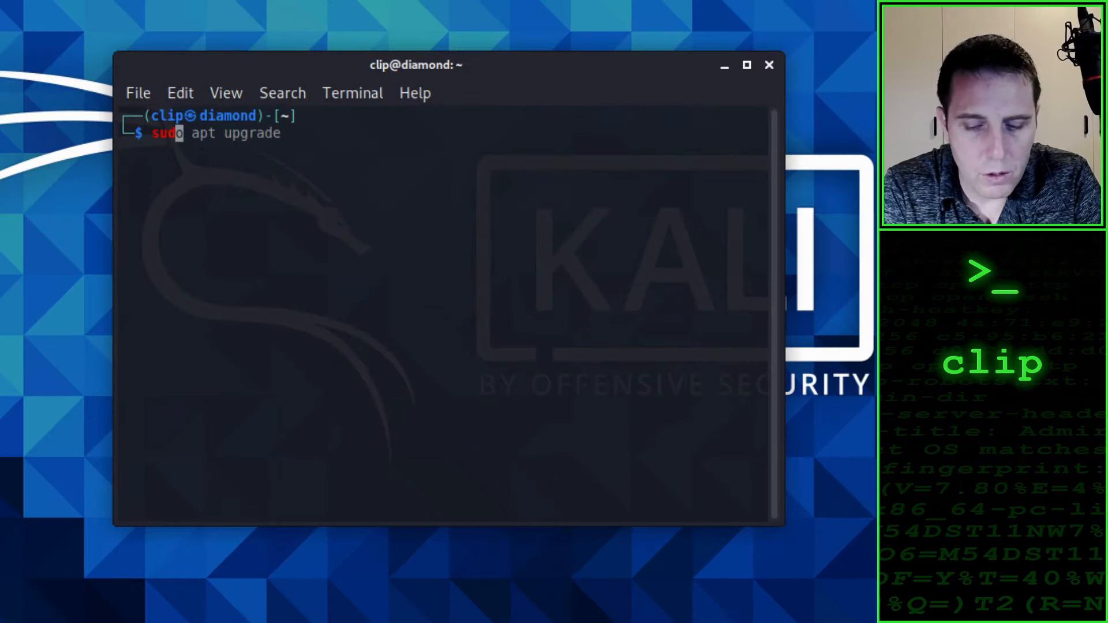
{"action": "type", "text": "o apt "}
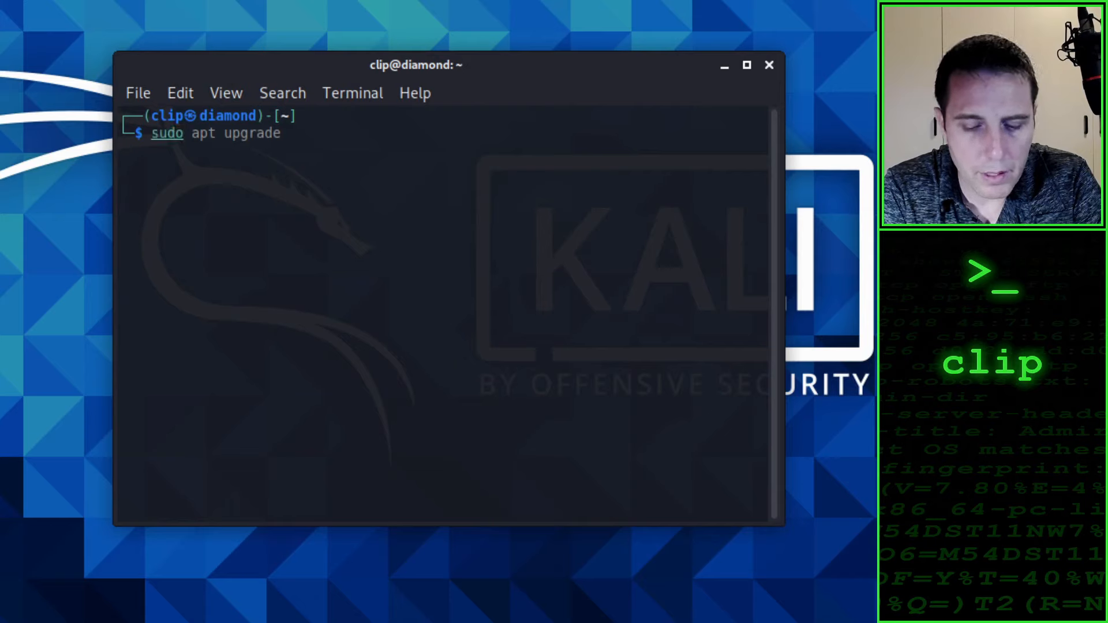
{"action": "type", "text": "update"}
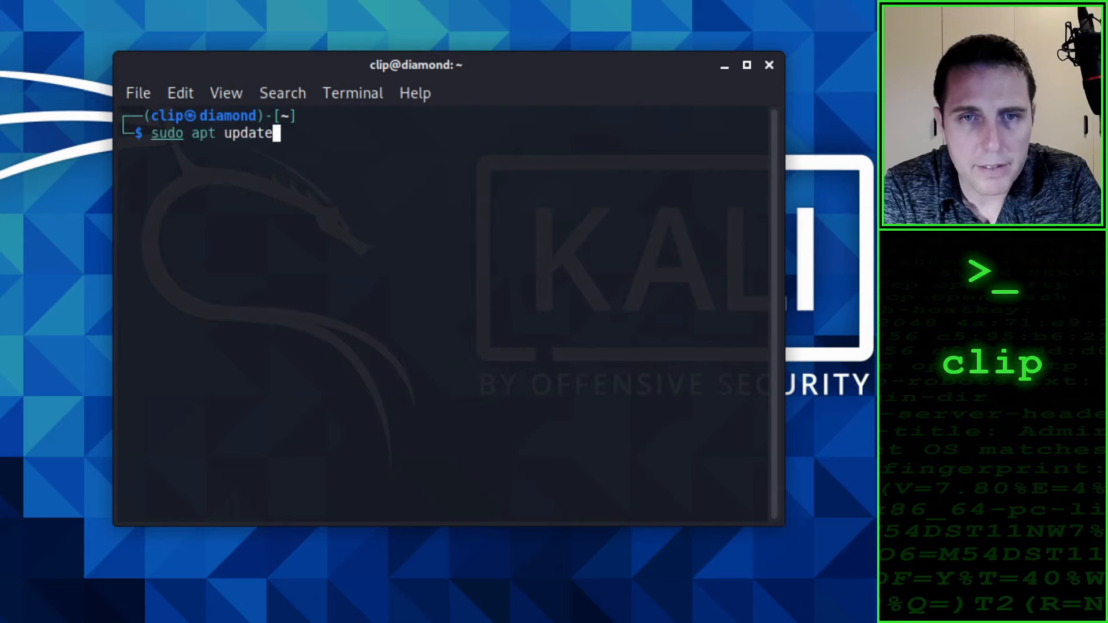
{"action": "key", "text": "Return"}
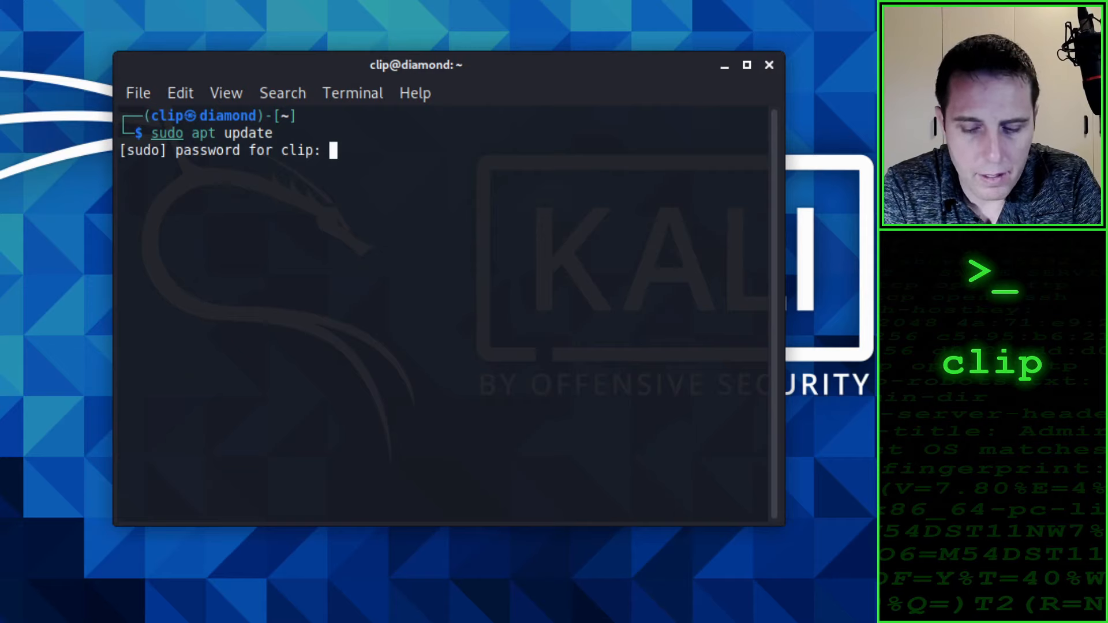
{"action": "key", "text": "Return"}
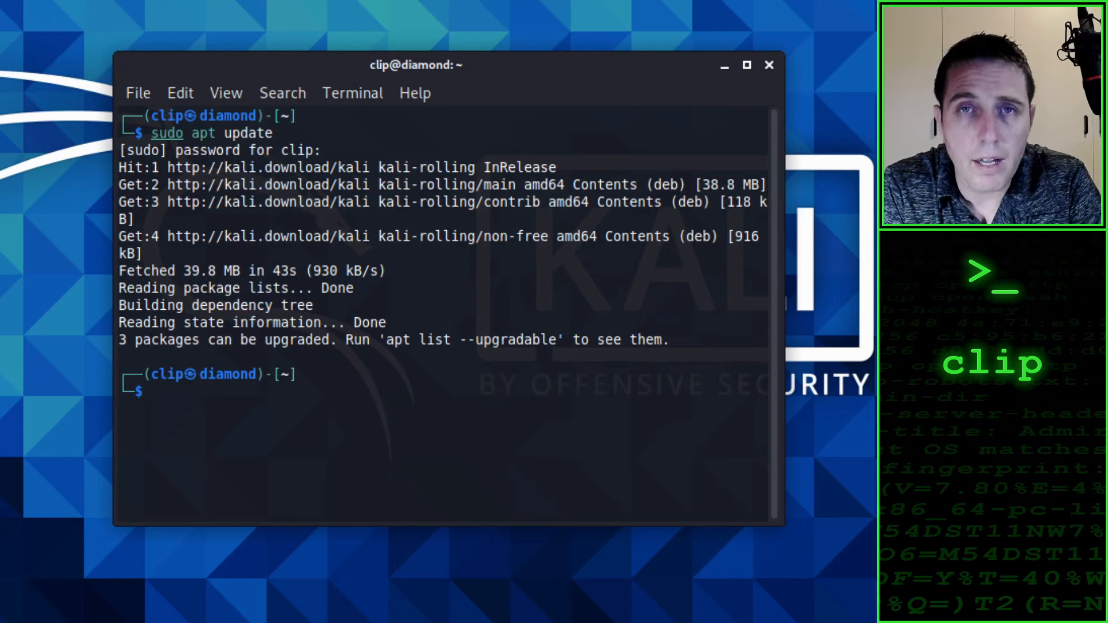
Step: Remove the packages that are no longer needed with sudo apt upgrade --autoremove, answering y to continue, and close the terminal window once it finishes
{"action": "type", "text": "sudo "}
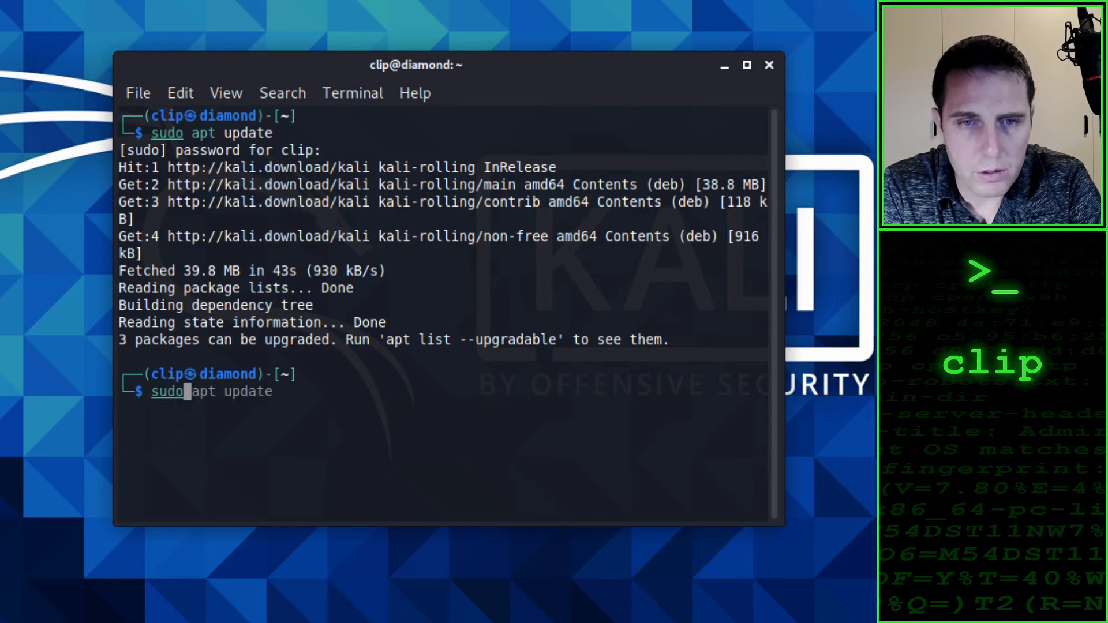
{"action": "type", "text": "ap"}
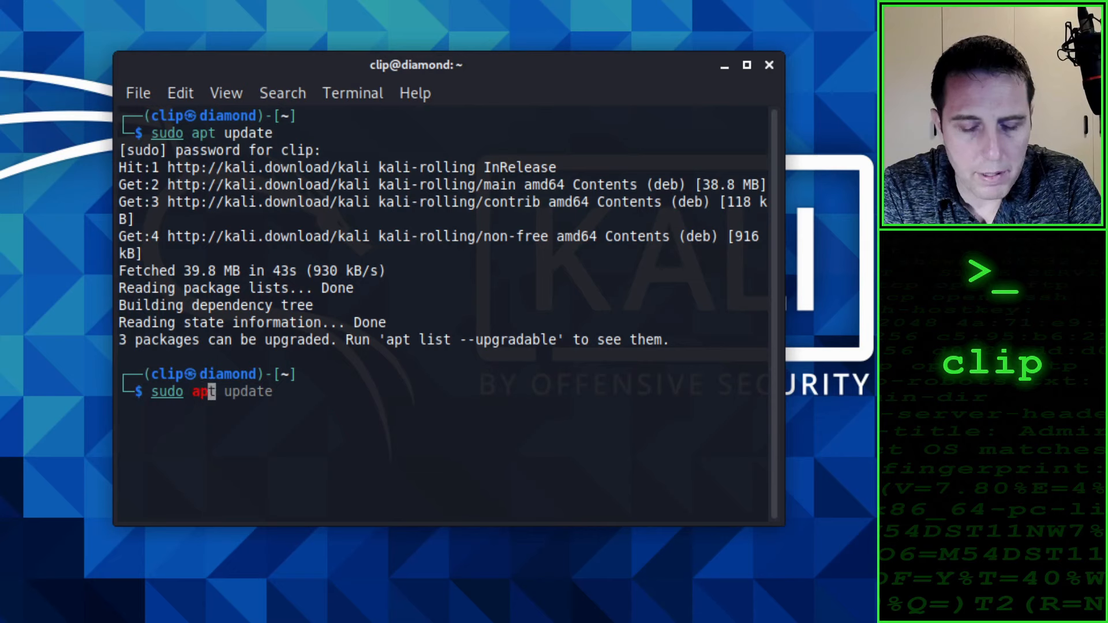
{"action": "type", "text": "t "}
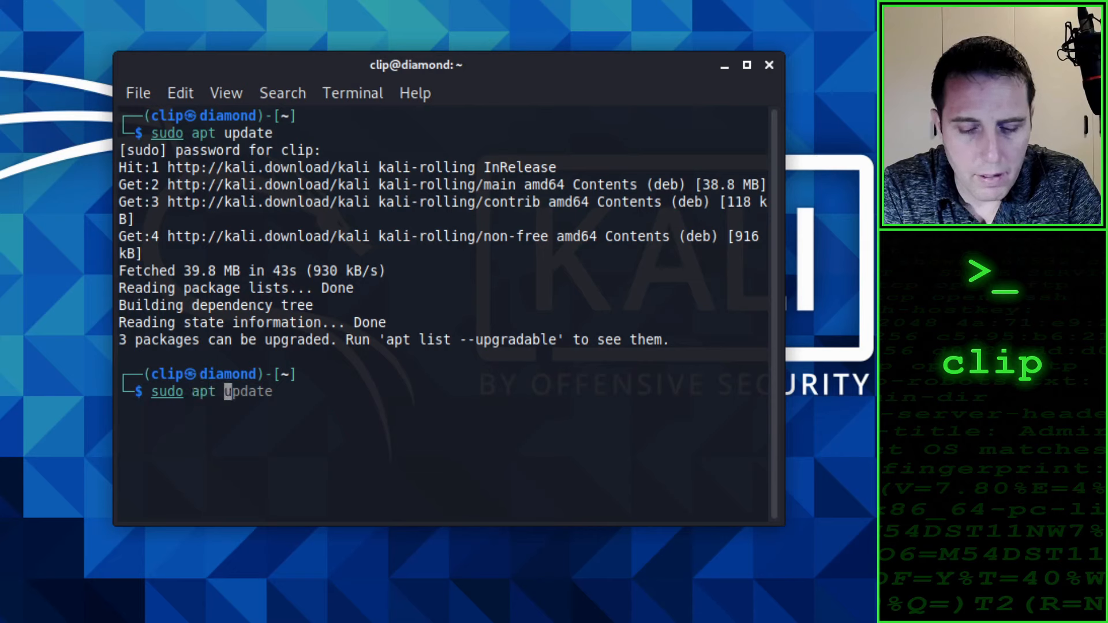
{"action": "type", "text": "upgrade "}
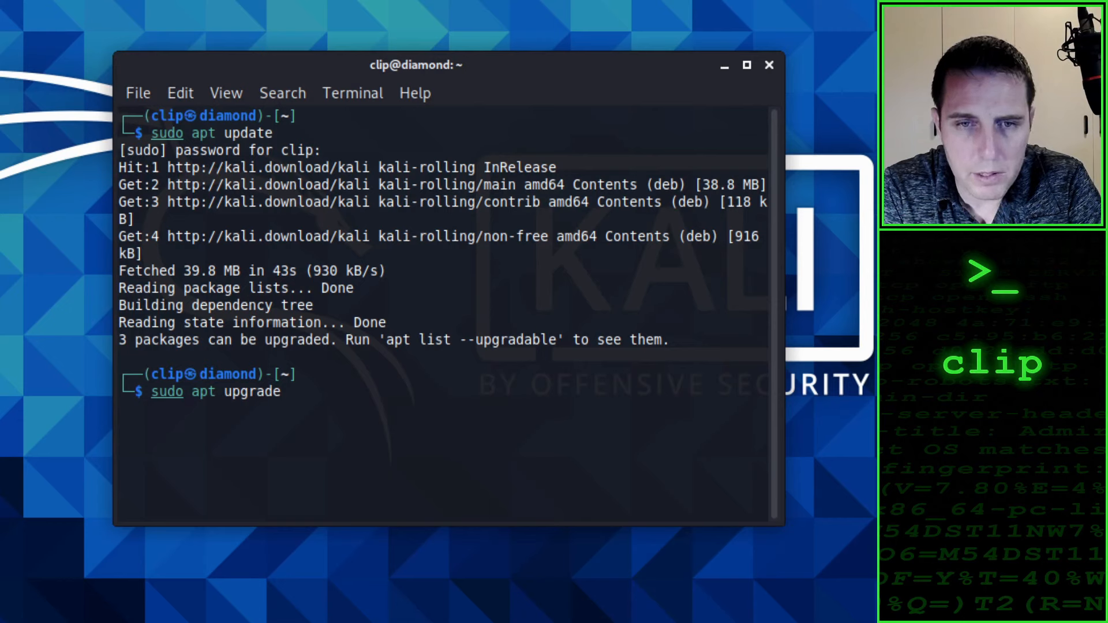
{"action": "type", "text": "--aut"}
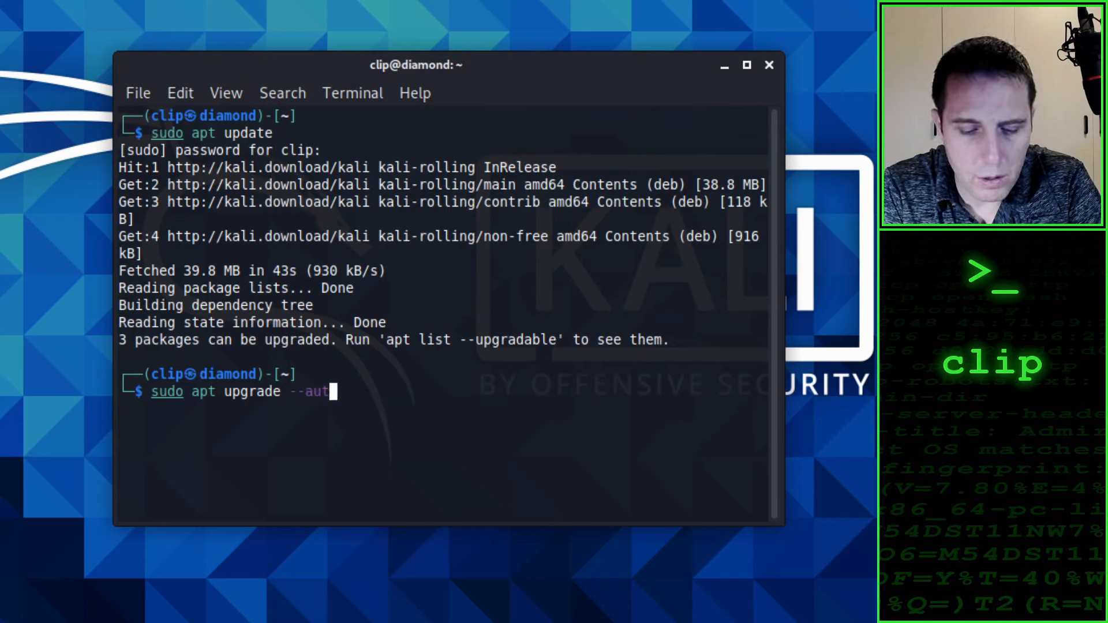
{"action": "type", "text": "oremove"}
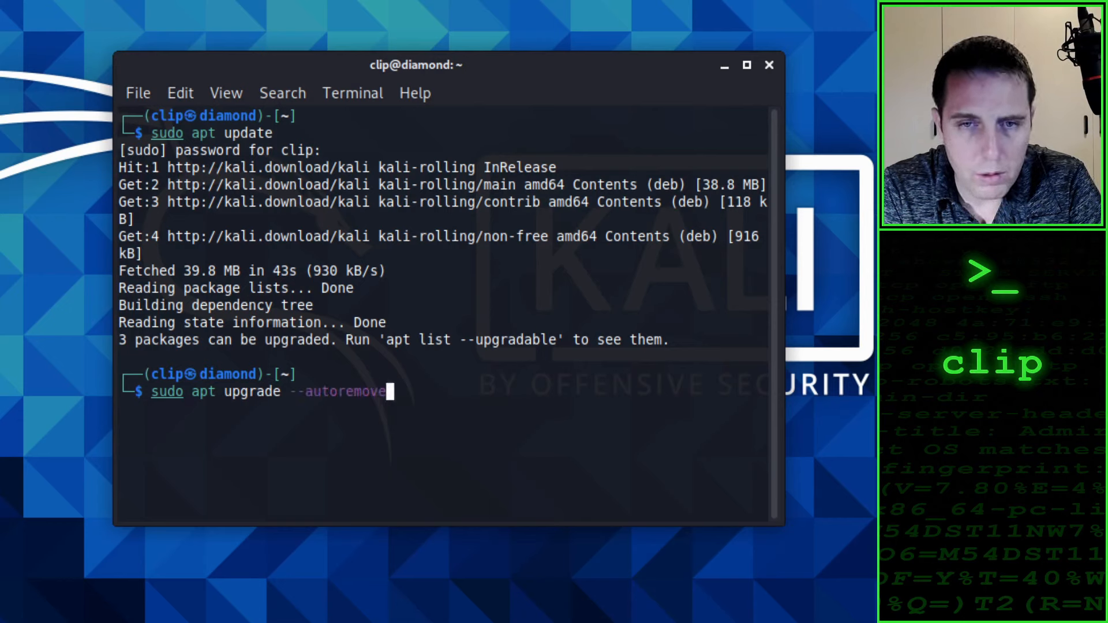
{"action": "key", "text": "Return"}
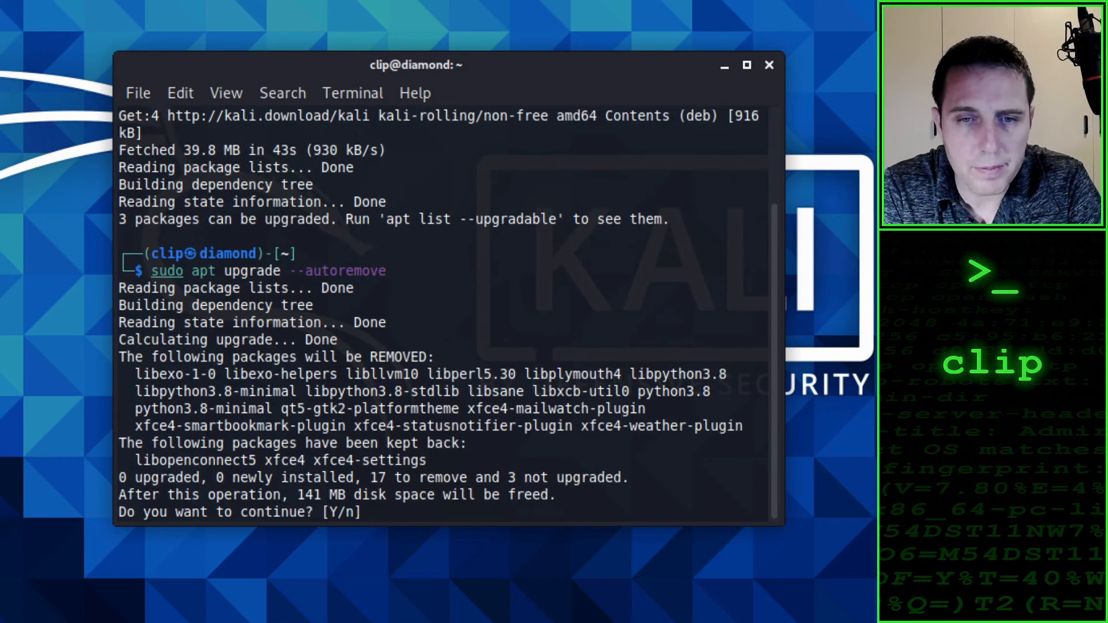
{"action": "type", "text": "y"}
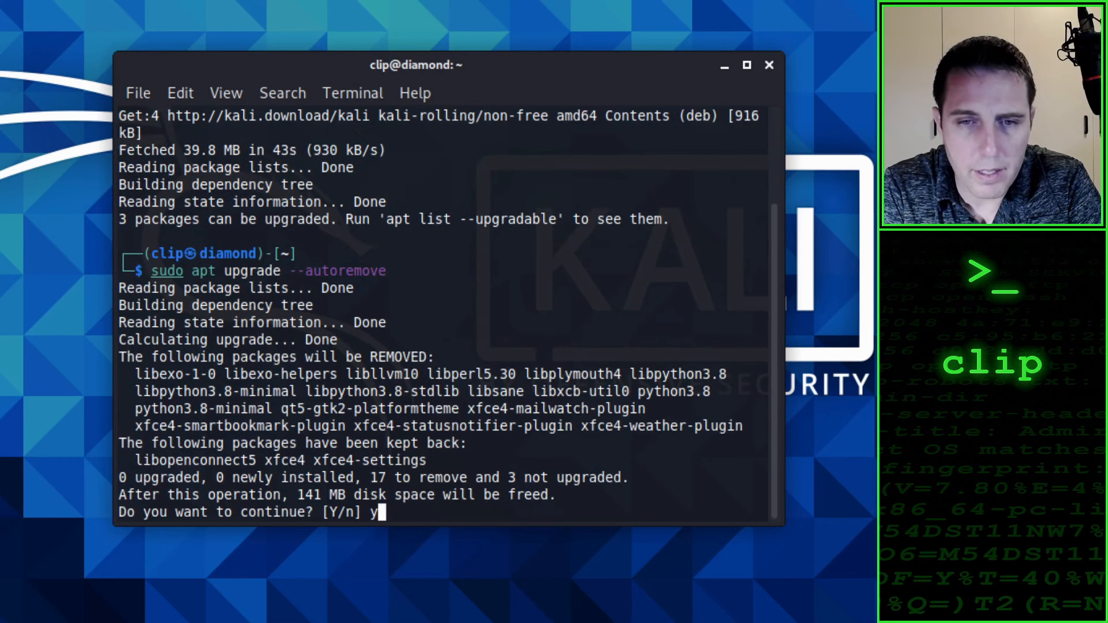
{"action": "key", "text": "Return"}
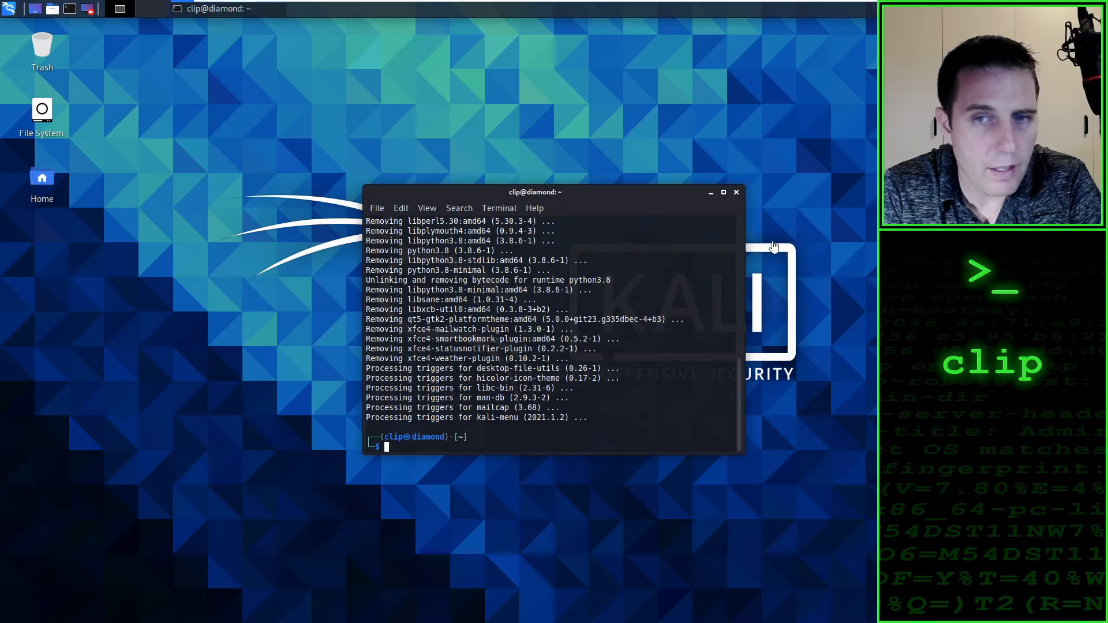
{"action": "left_click", "coordinate": [736, 192]}
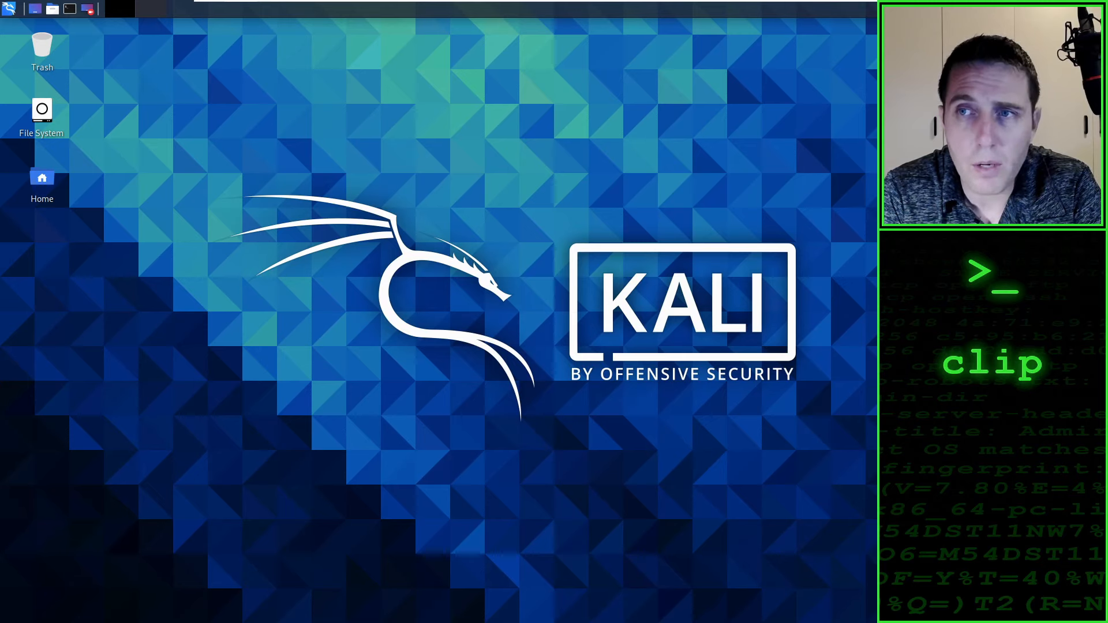
Step: Restart the virtual machine and boot the Kali GNU/Linux entry
{"action": "key", "text": "alt+F4"}
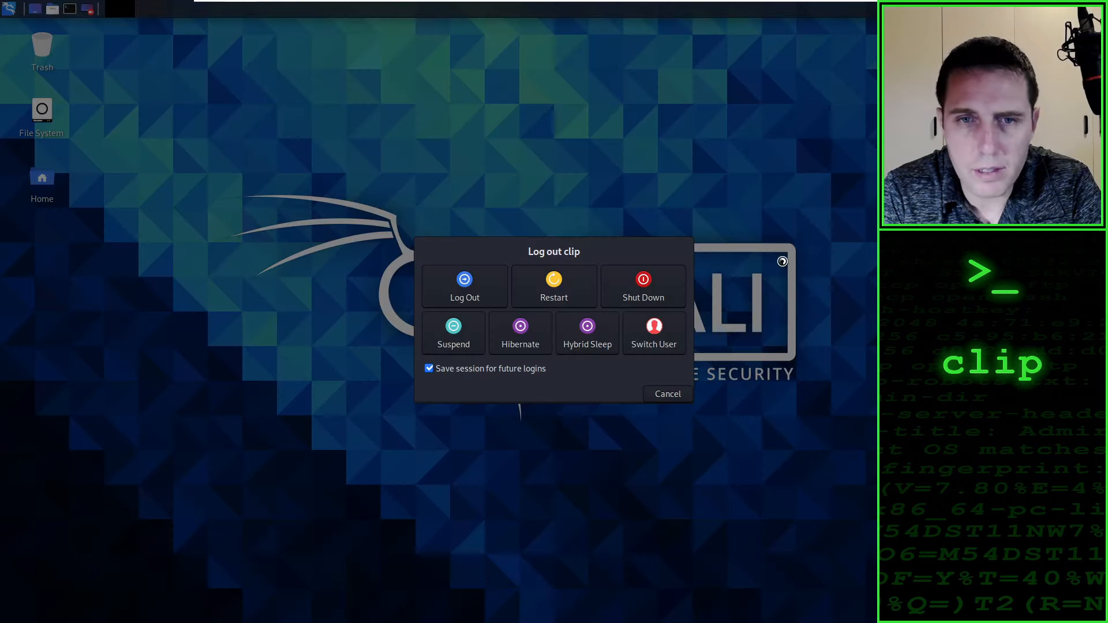
{"action": "left_click", "coordinate": [550, 285]}
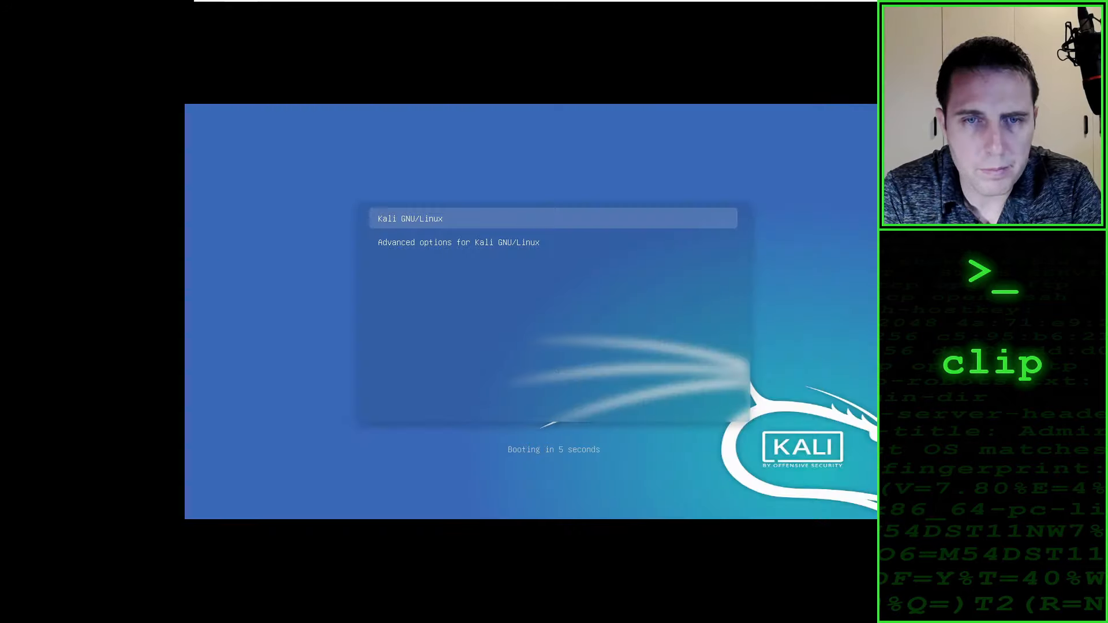
{"action": "key", "text": "Return"}
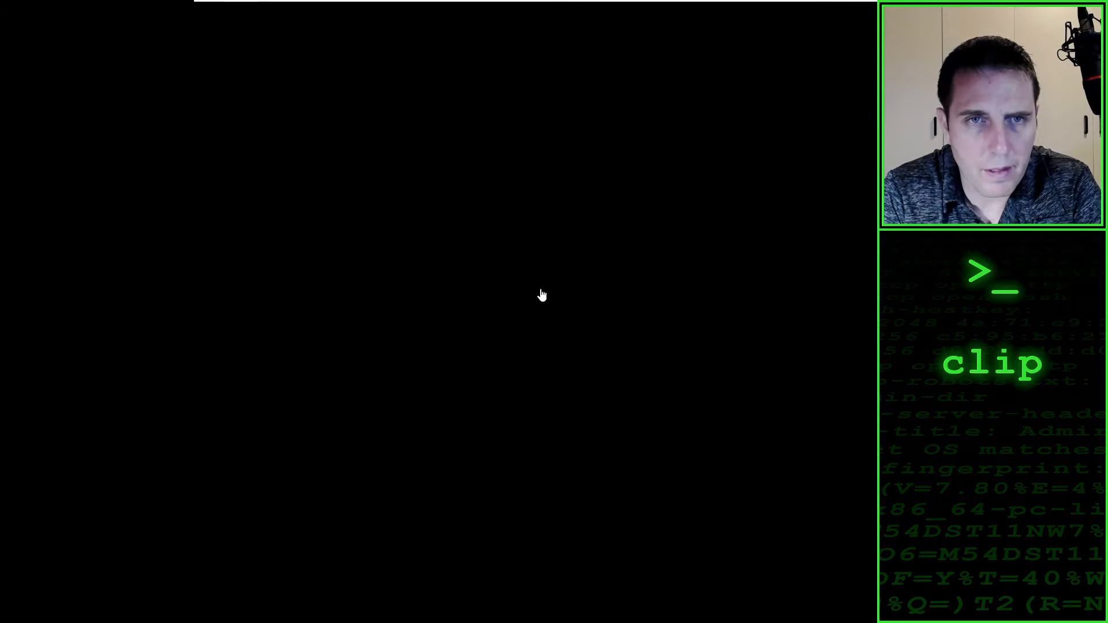
Step: Exit full screen mode while the virtual machine boots and return it to full screen
{"action": "mouse_move", "coordinate": [390, 2]}
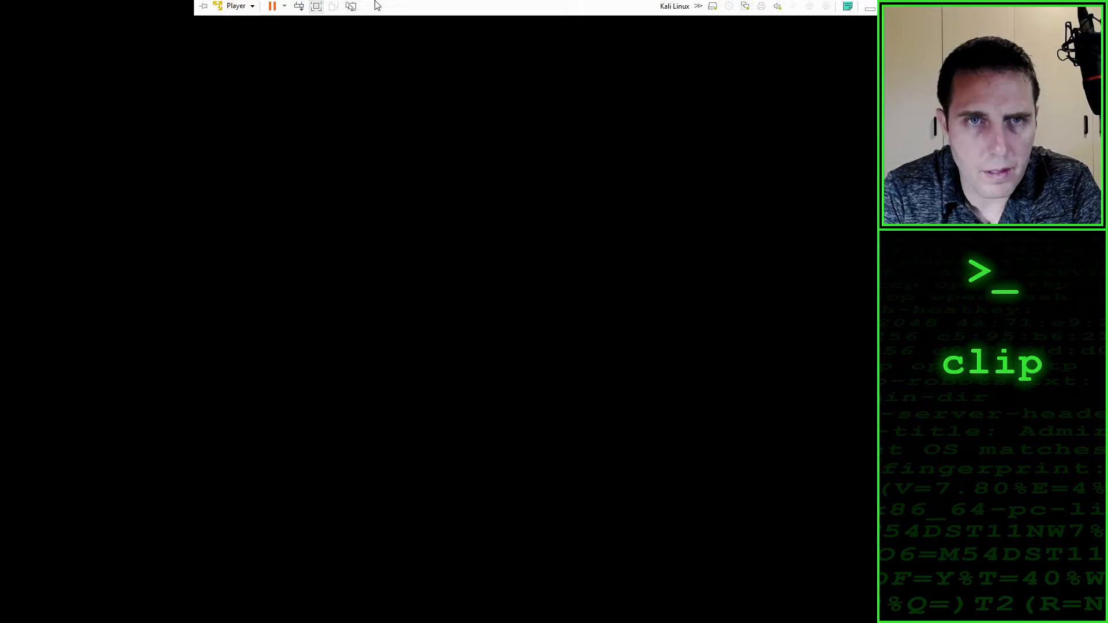
{"action": "left_click", "coordinate": [316, 8]}
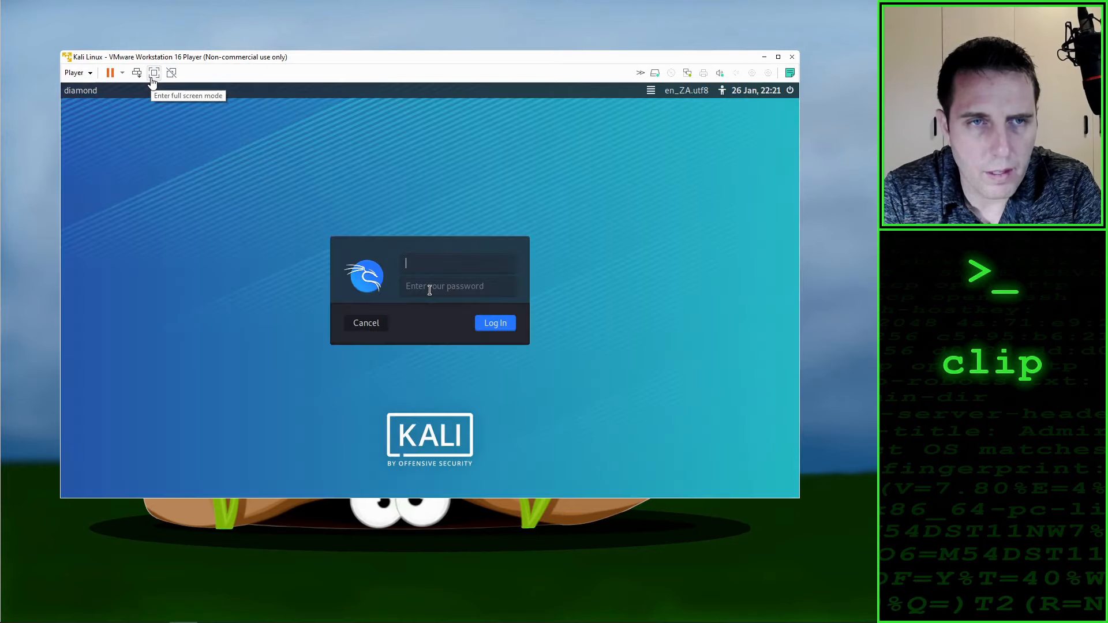
{"action": "left_click", "coordinate": [154, 73]}
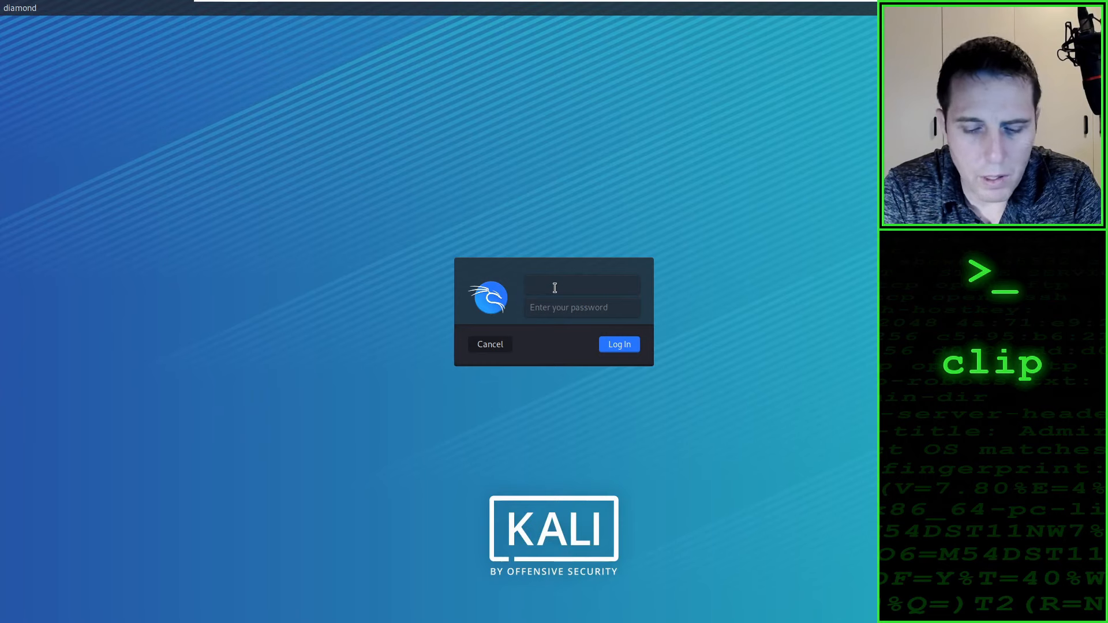
Step: Log in to Kali with the account's username and password
{"action": "type", "text": "clip"}
{"action": "key", "text": "Tab"}
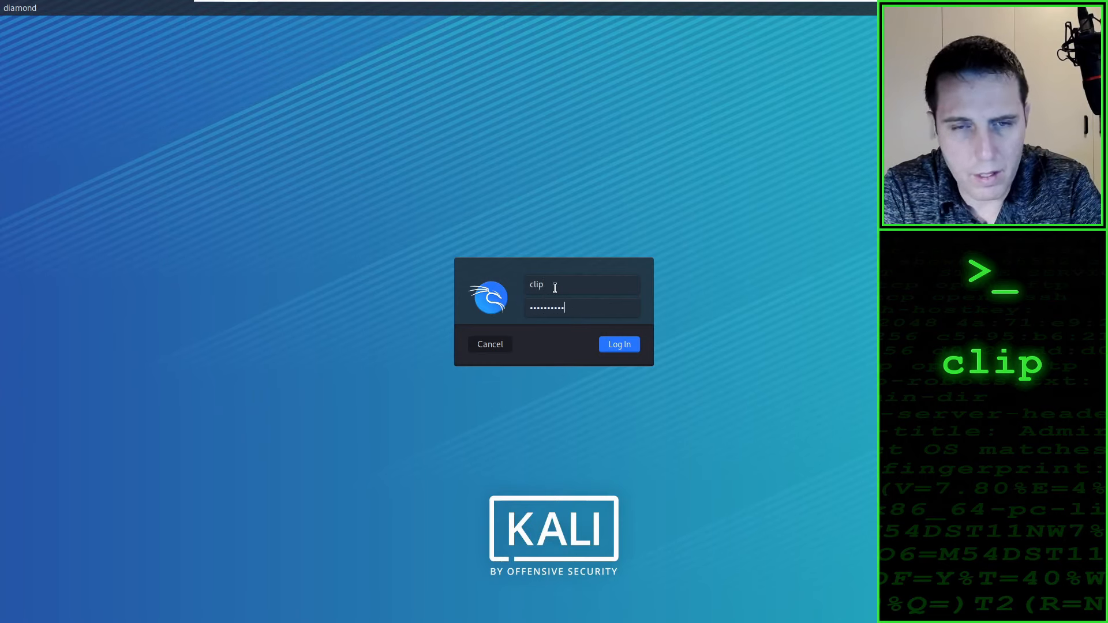
{"action": "key", "text": "Return"}
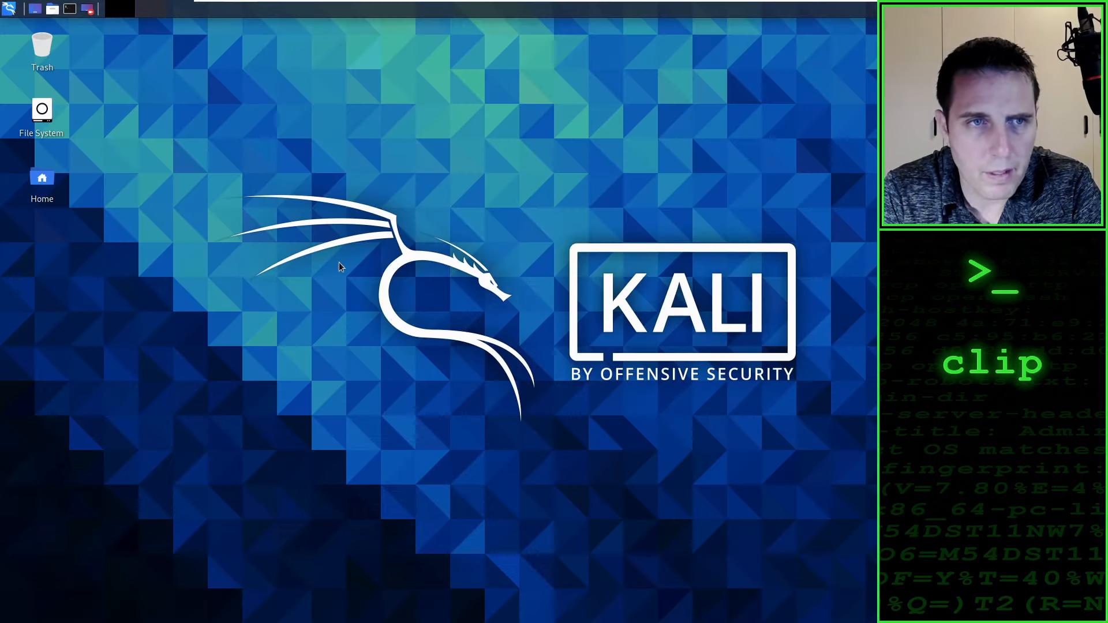
Step: Open the File System folder from the desktop and launch the default terminal emulator
{"action": "double_click", "coordinate": [42, 111]}
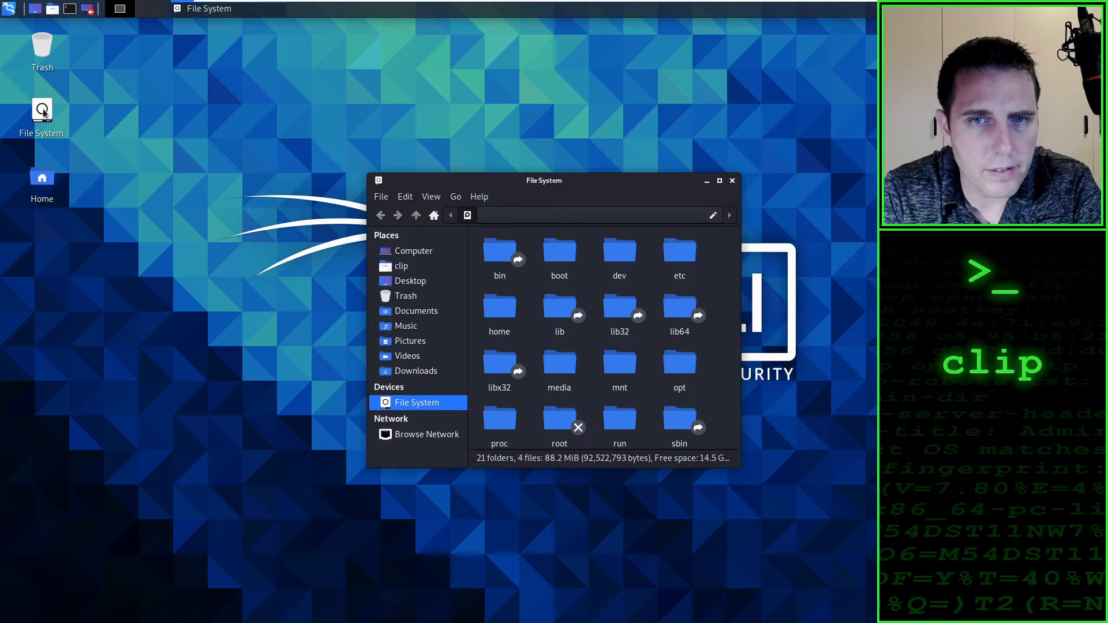
{"action": "left_click", "coordinate": [69, 9]}
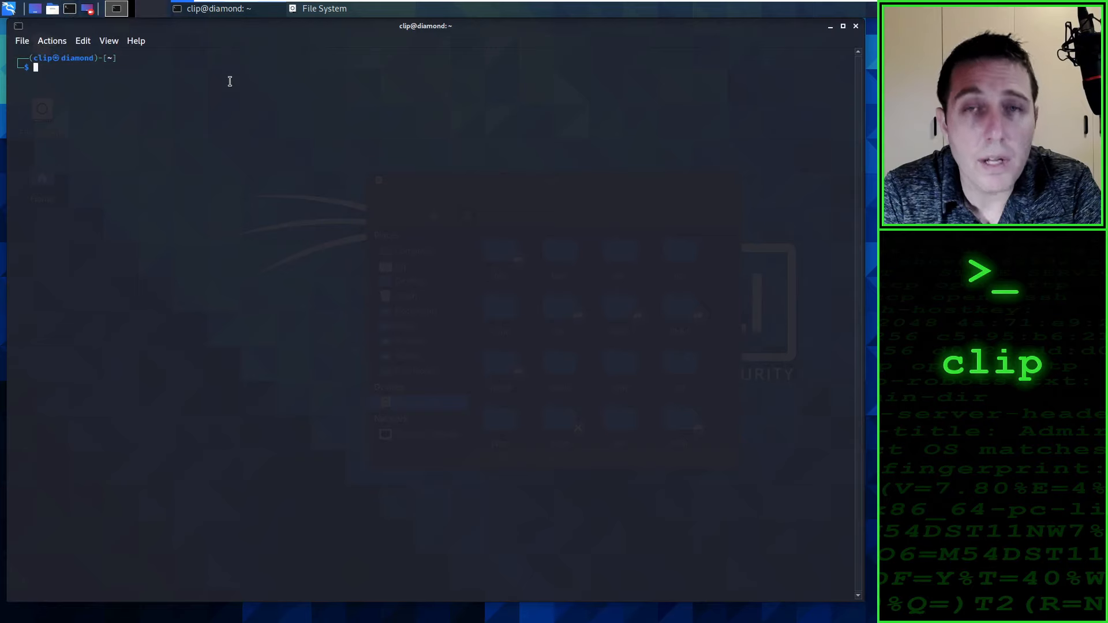
Step: Enlarge the terminal's text by three zoom levels
{"action": "key", "text": "ctrl+plus"}
{"action": "key", "text": "ctrl+plus"}
{"action": "key", "text": "ctrl+plus"}
{"action": "key", "text": "ctrl+plus"}
{"action": "key", "text": "ctrl+plus"}
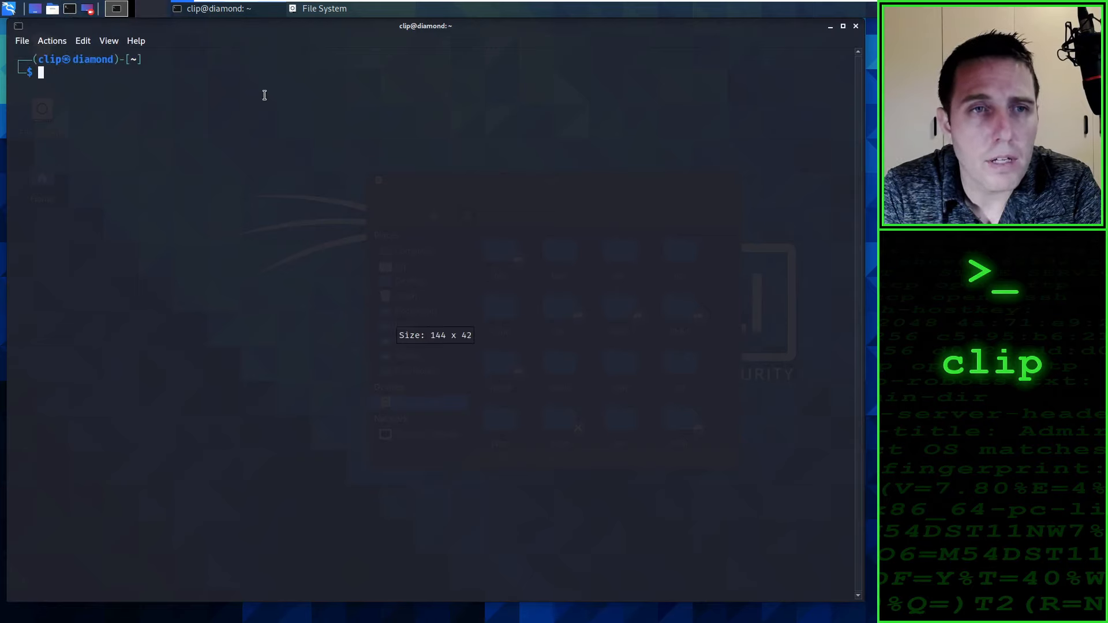